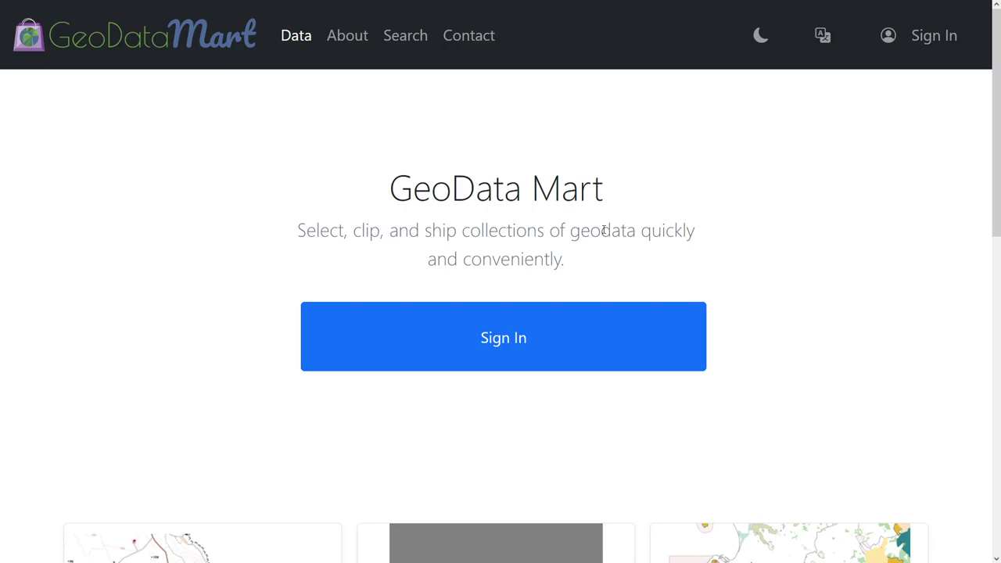
Review the About page and its GitHub repository, then close the GitHub tab.
left_click(341, 39)
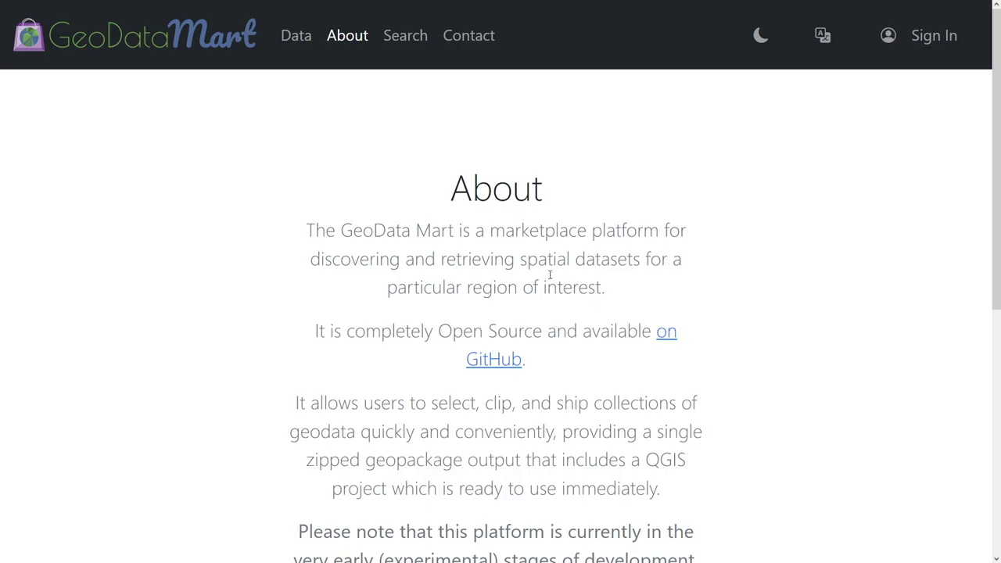
left_click(503, 369)
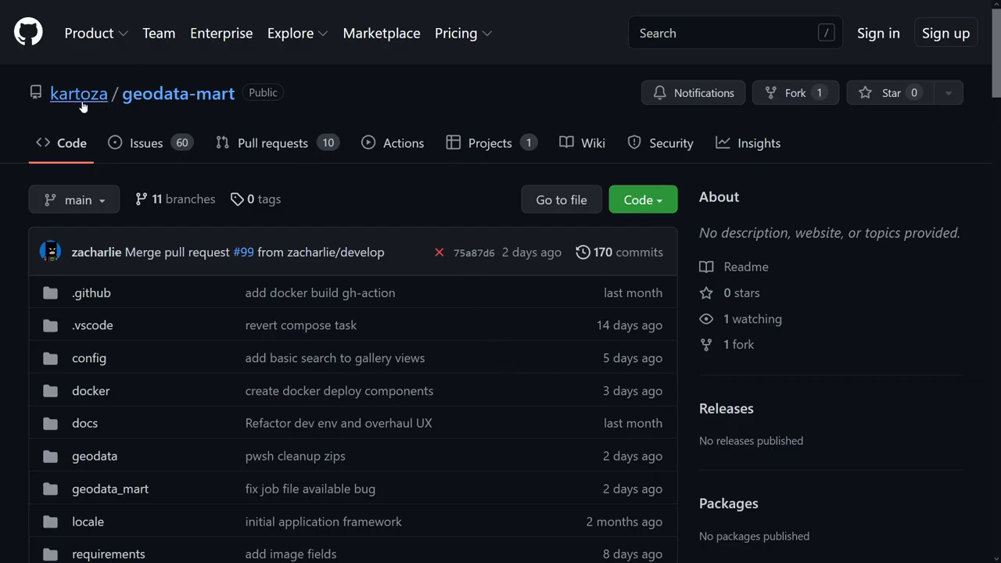
mouse_move(72, 102)
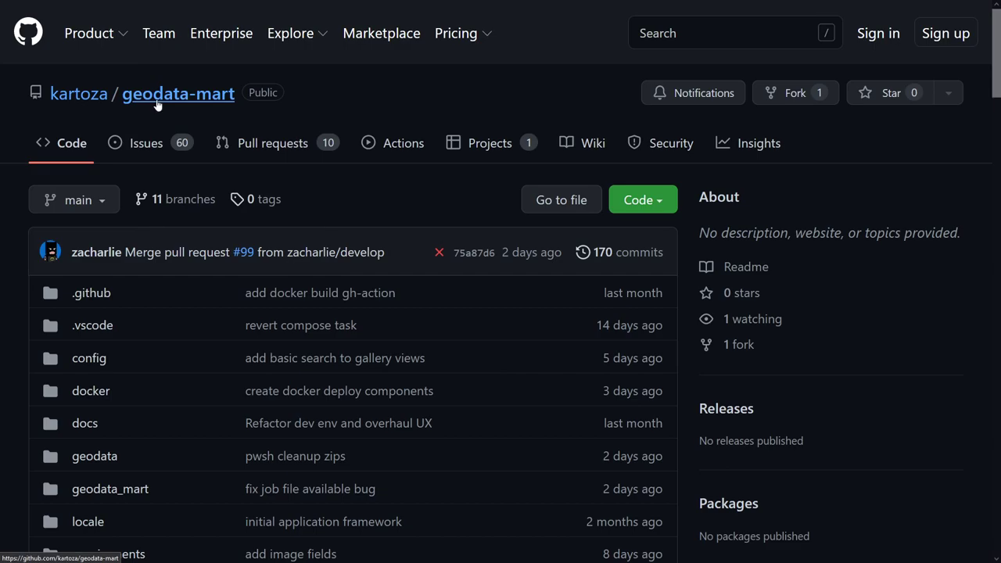
key("ctrl+w")
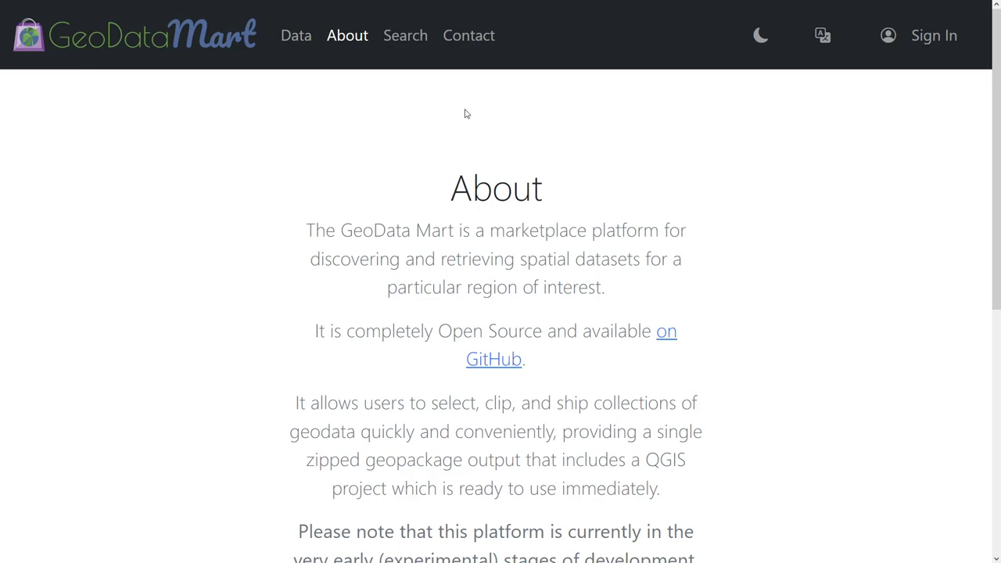
Go to Data > All Data to list the NGI, Natural Earth and GDSC collections.
scroll(544, 213, "down", 2)
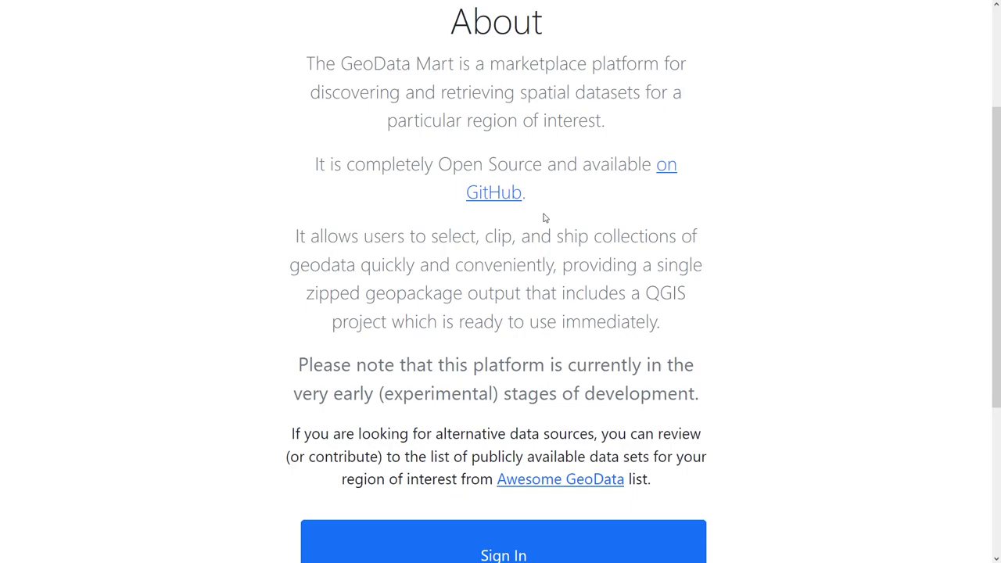
scroll(545, 218, "down", 2)
scroll(597, 164, "up", 4)
left_click(295, 36)
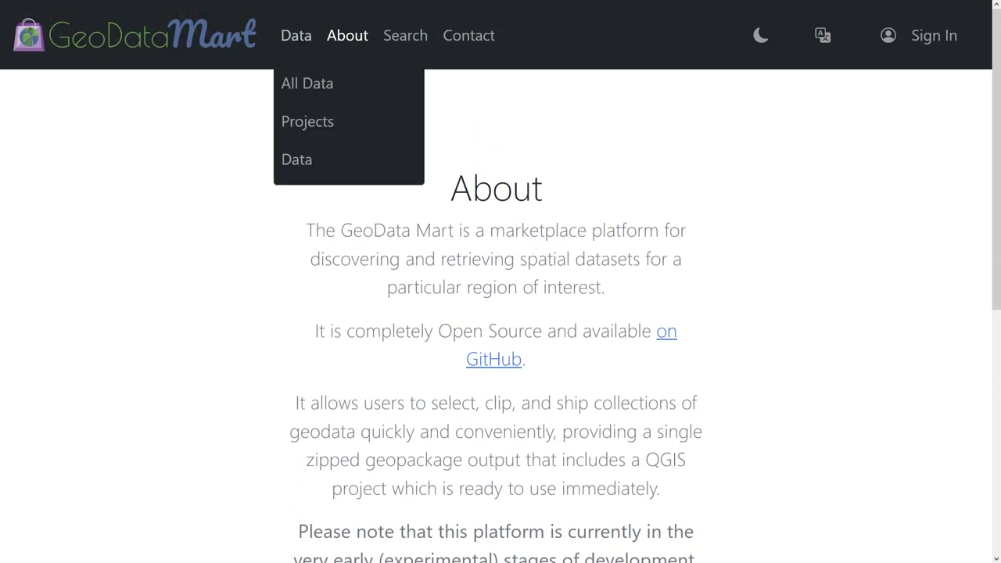
left_click(315, 92)
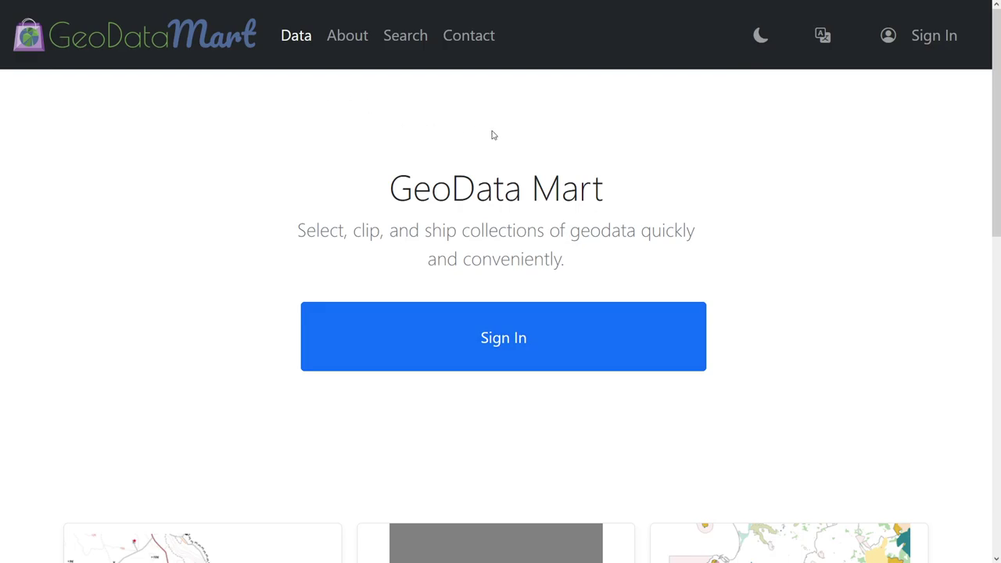
middle_click(757, 148)
middle_click(761, 169)
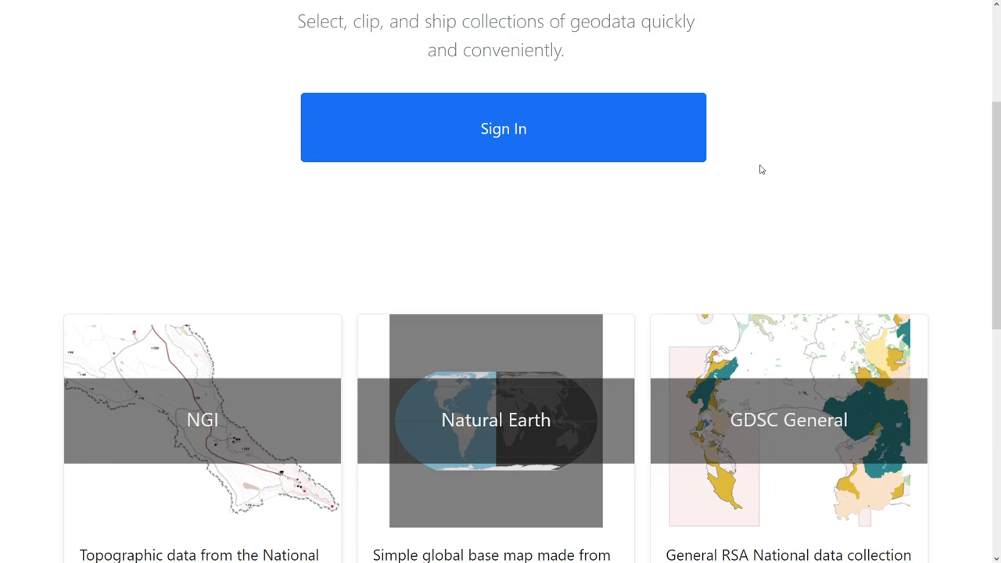
middle_click(842, 157)
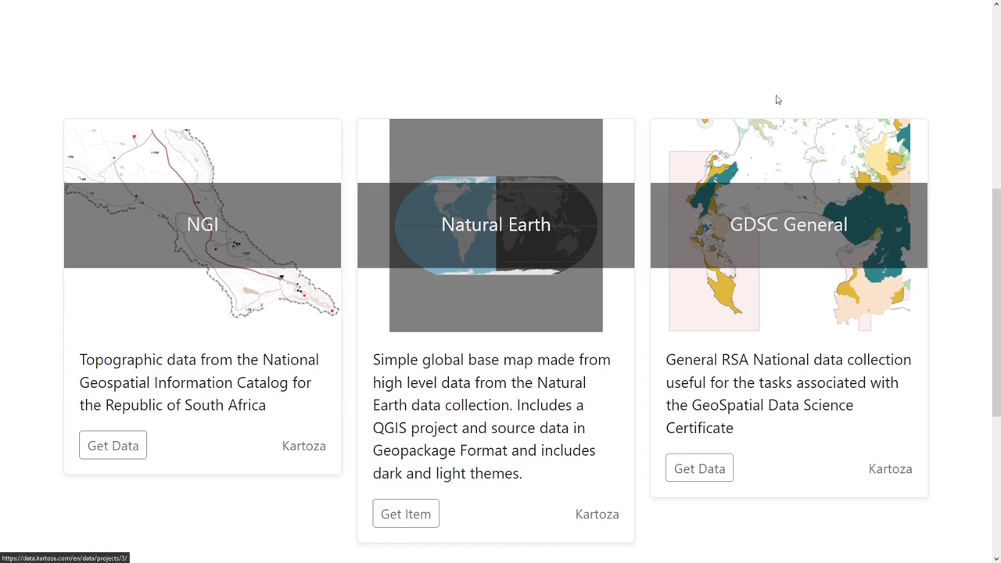
middle_click(938, 85)
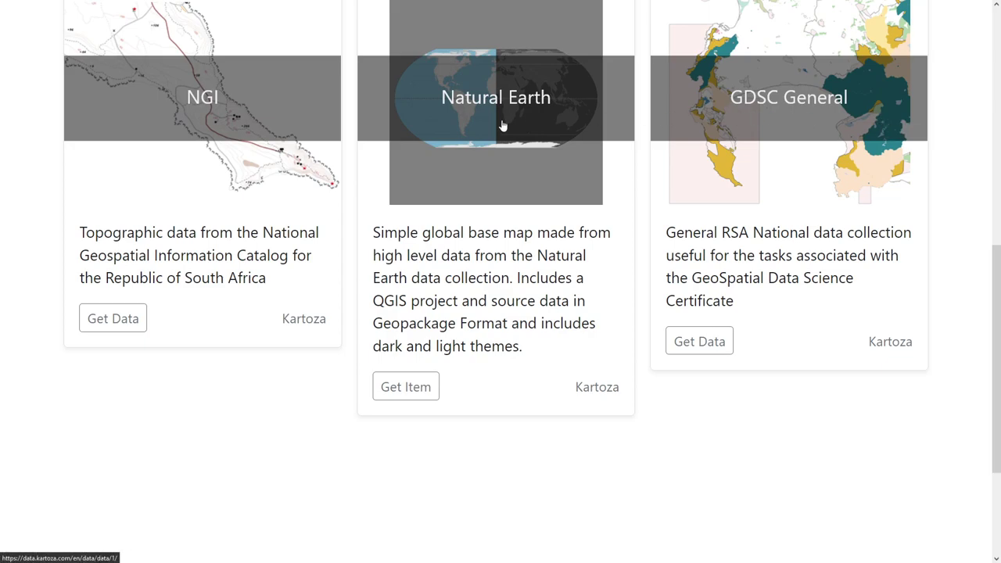
left_click(599, 146)
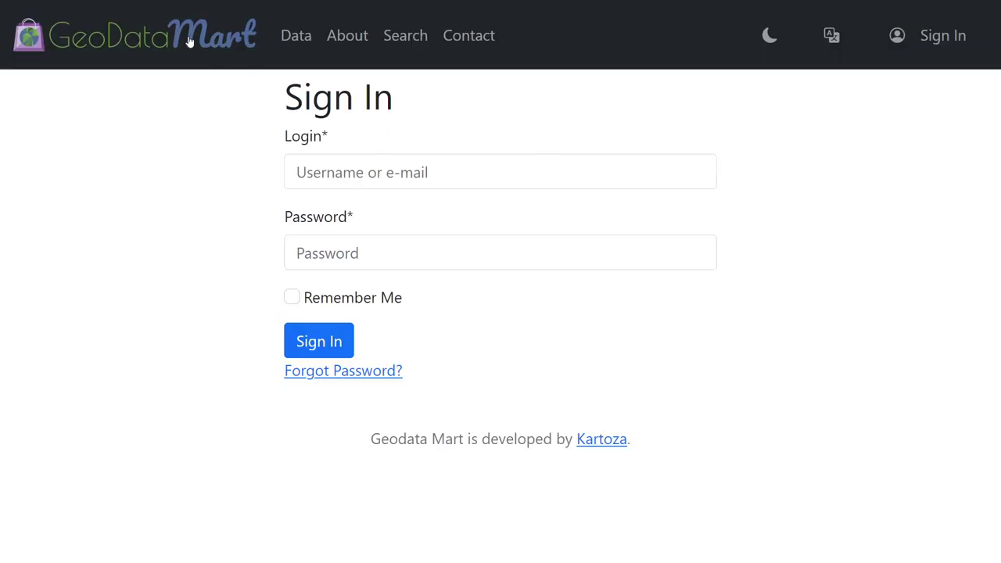
From the home page, search the catalogue for 'ngi'.
left_click(188, 41)
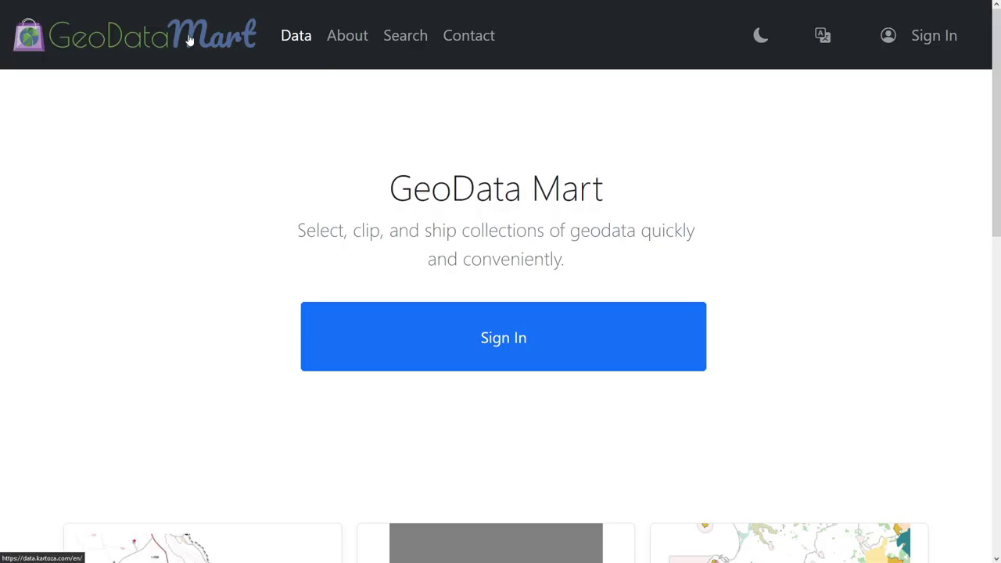
left_click(416, 33)
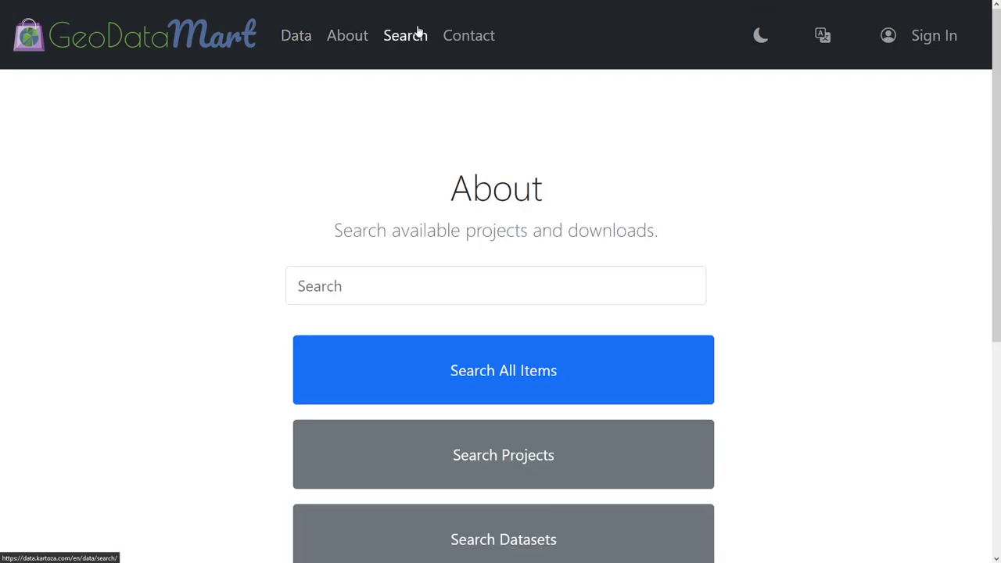
left_click(411, 285)
type("ngi")
key("Return")
Scroll to the NGI result and open it, which brings up the sign-in form.
scroll(394, 266, "down", 2)
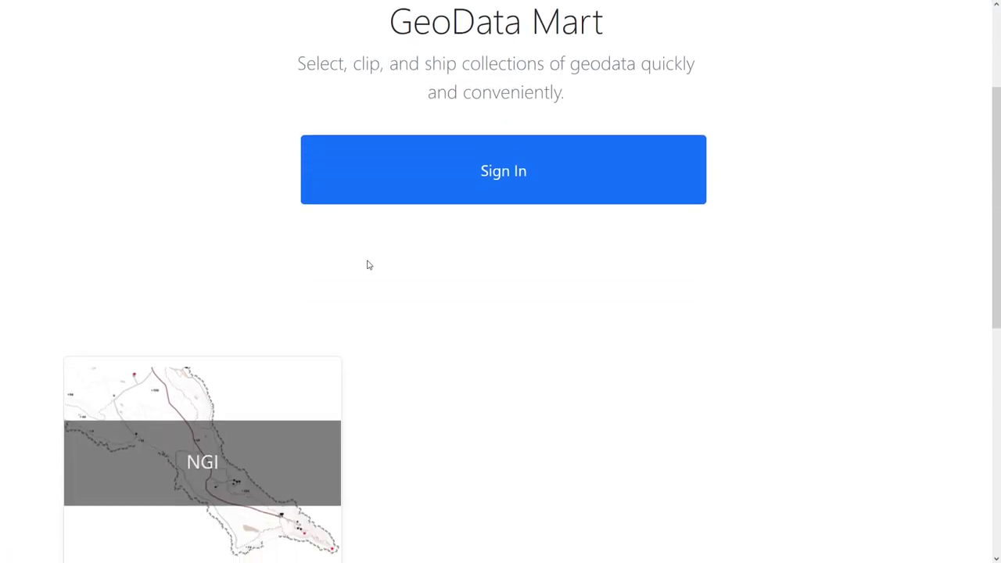
scroll(469, 328, "down", 2)
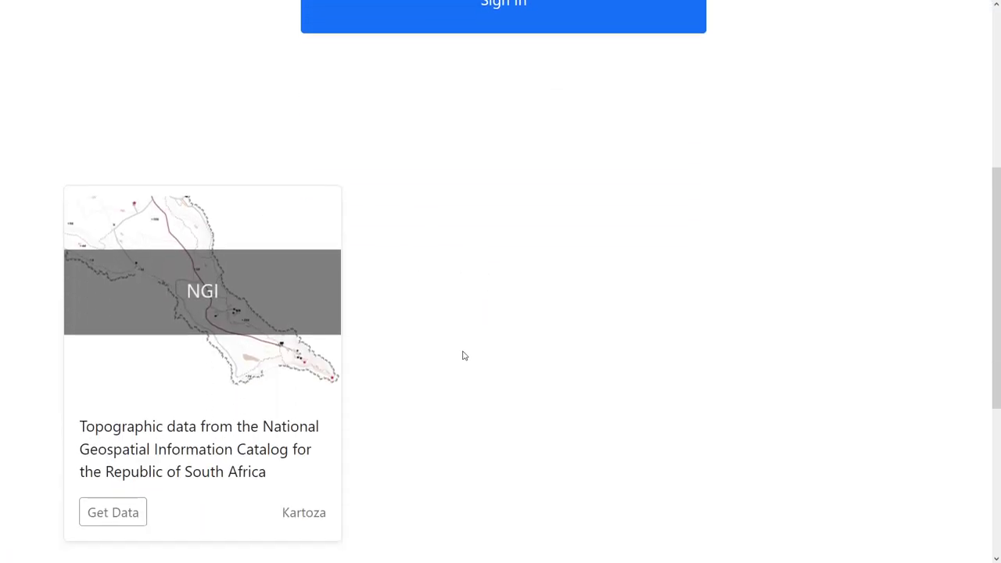
scroll(429, 277, "down", 1)
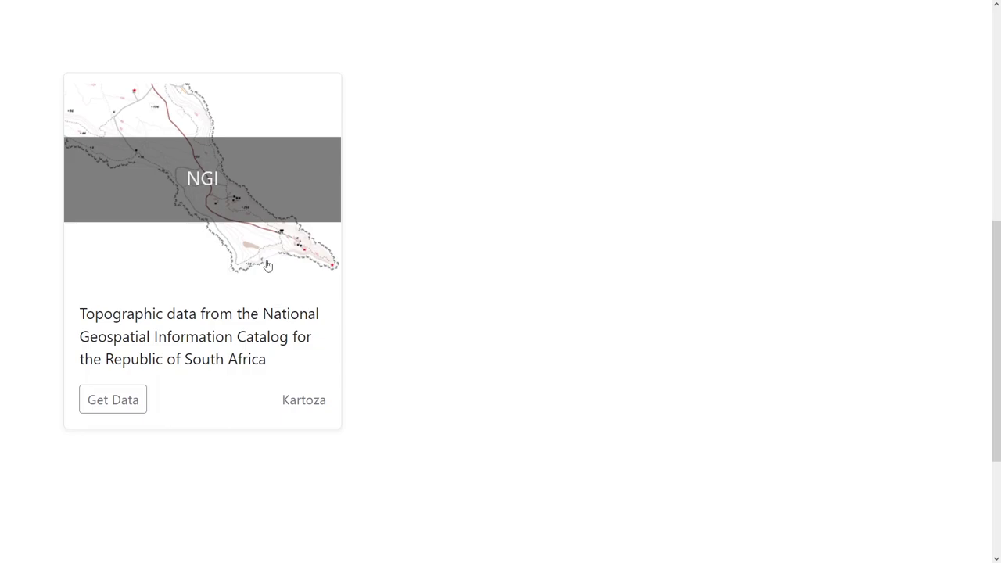
left_click(235, 191)
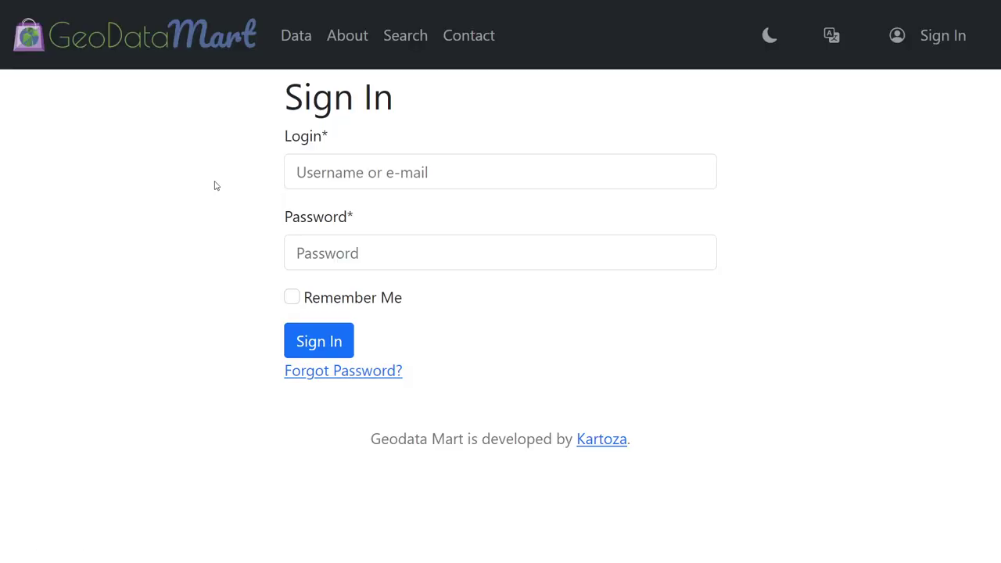
Sign in using the browser's saved login for the account.
left_click(356, 167)
right_click(358, 167)
mouse_move(404, 184)
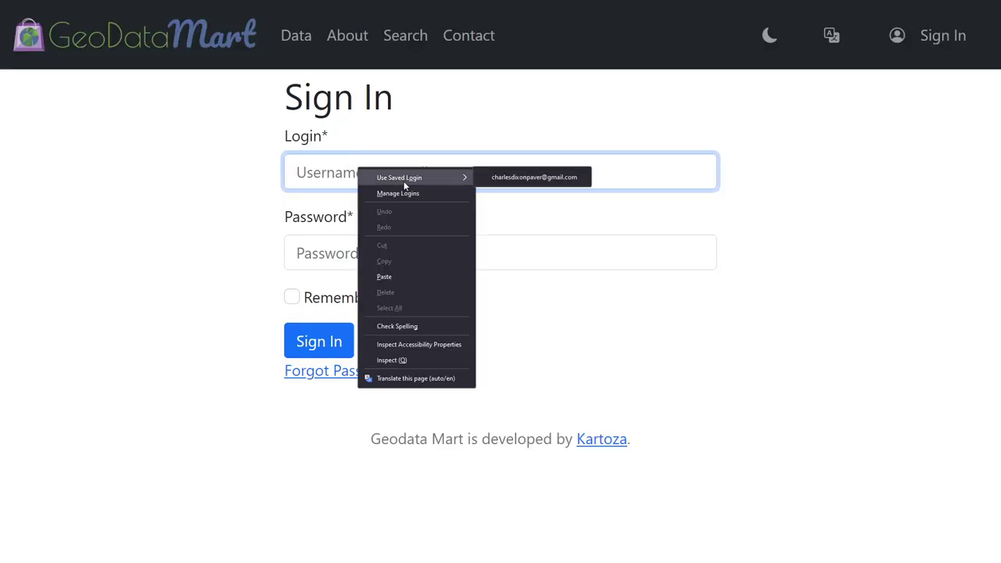
left_click(524, 178)
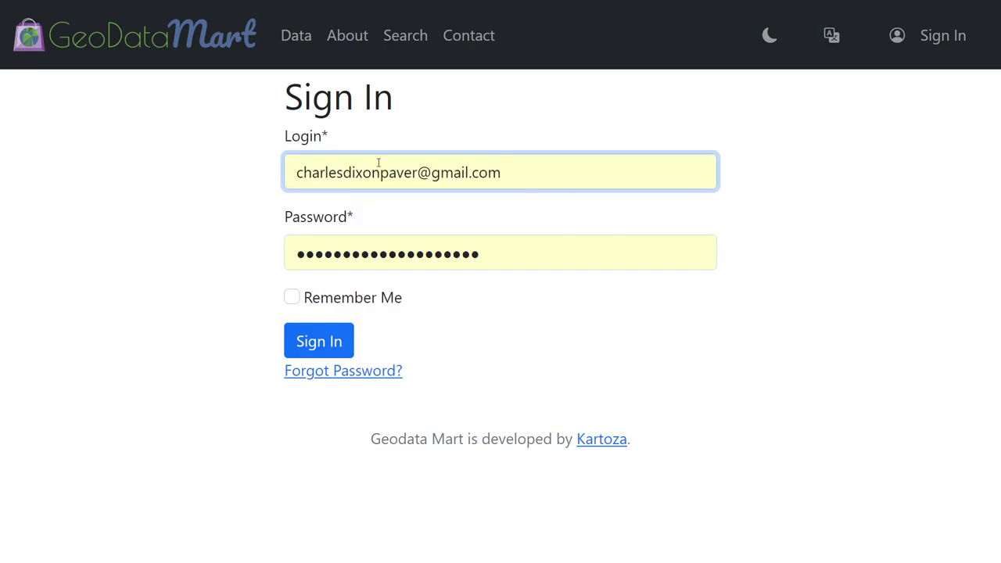
left_click(341, 341)
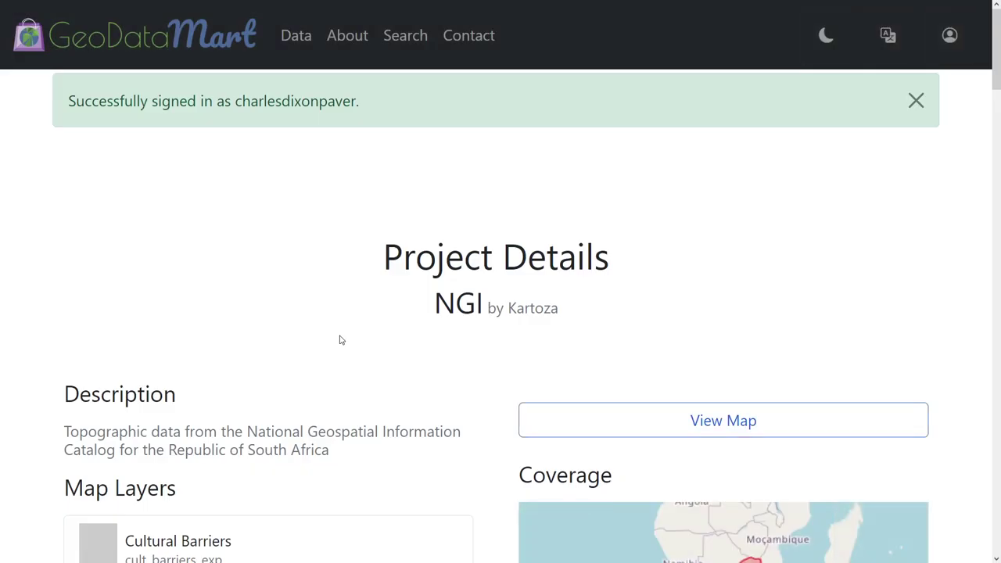
Dismiss the sign-in success banner and return to the data listing.
left_click(915, 101)
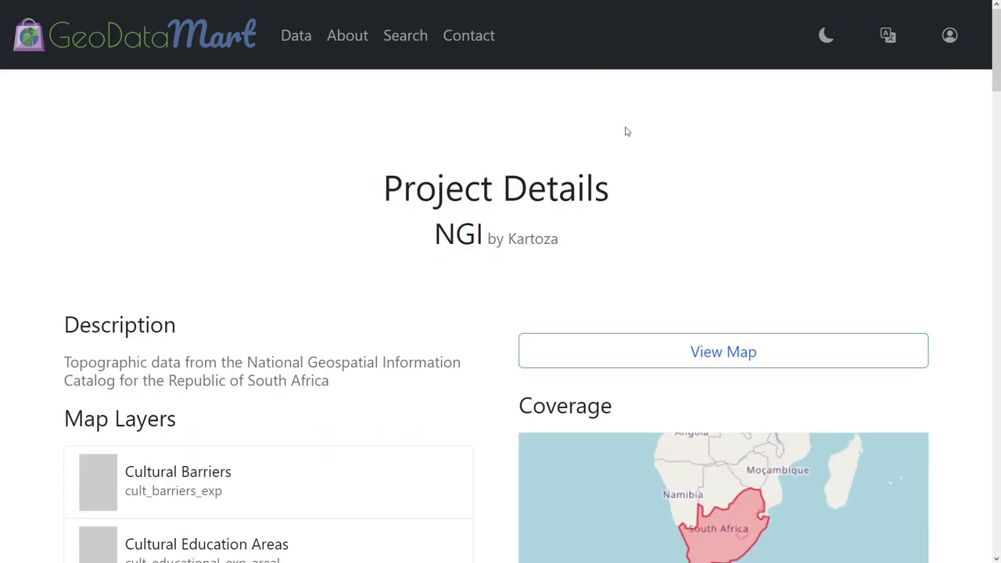
scroll(512, 163, "down", 1)
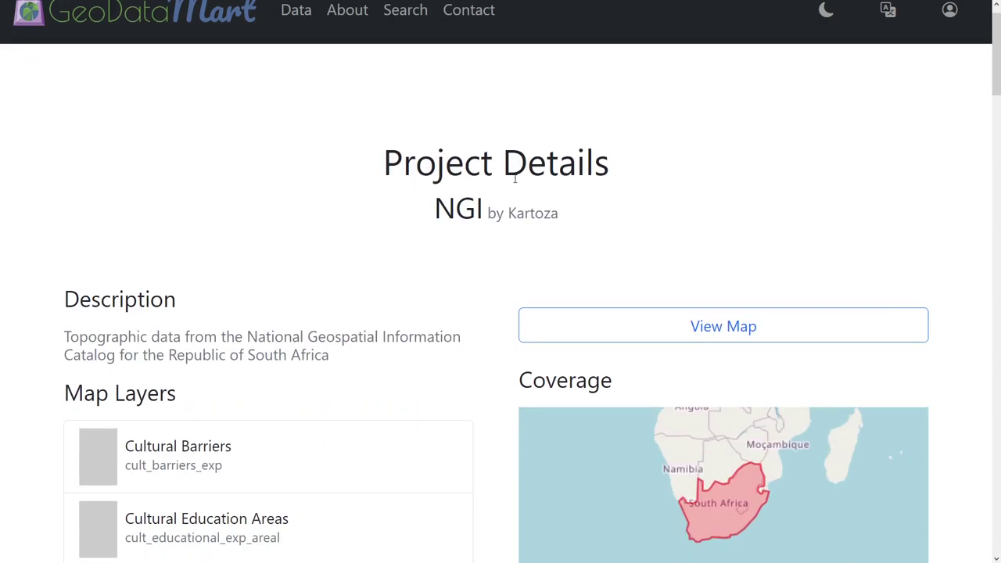
left_click(122, 72)
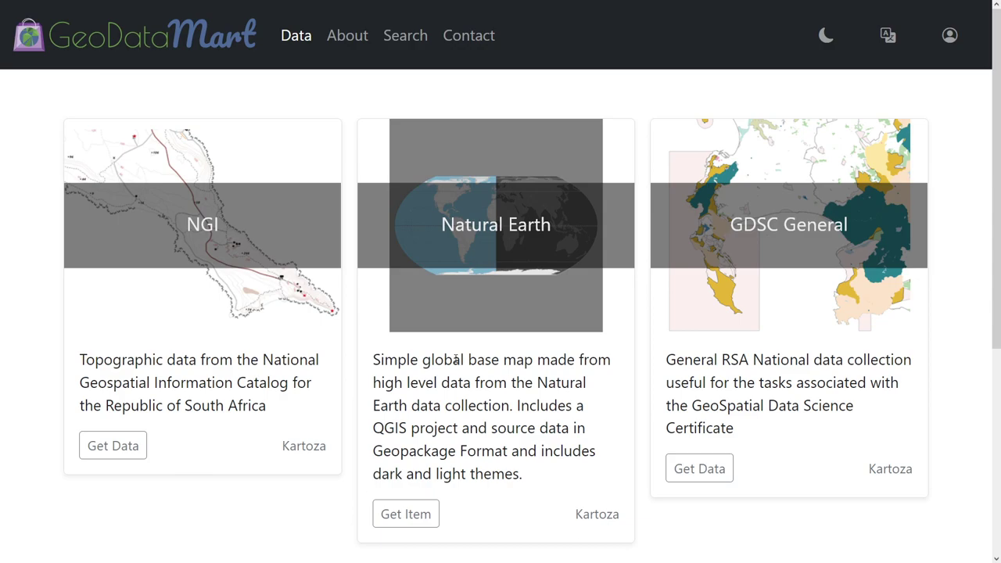
left_click(301, 37)
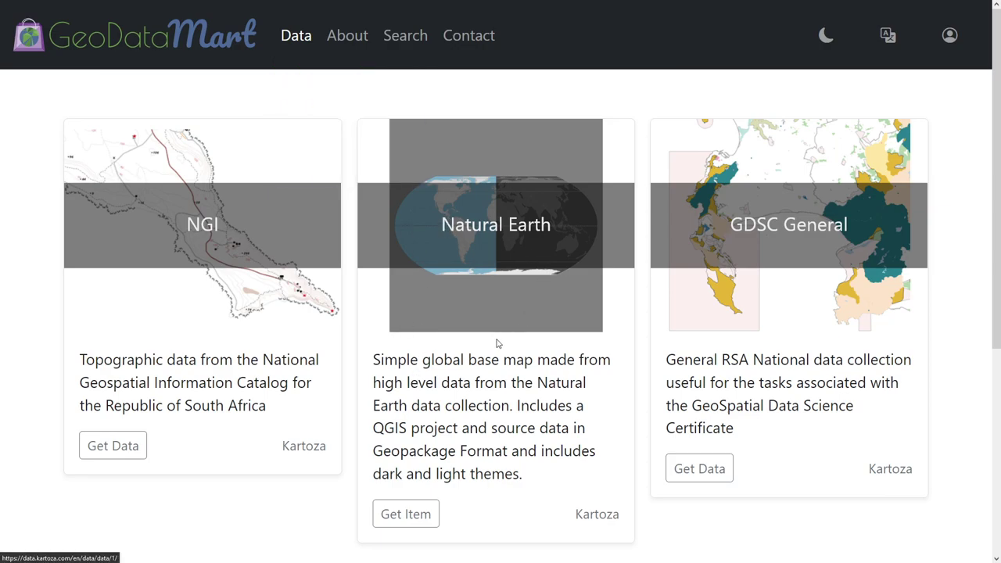
left_click_drag(502, 361, 505, 380)
left_click(501, 378)
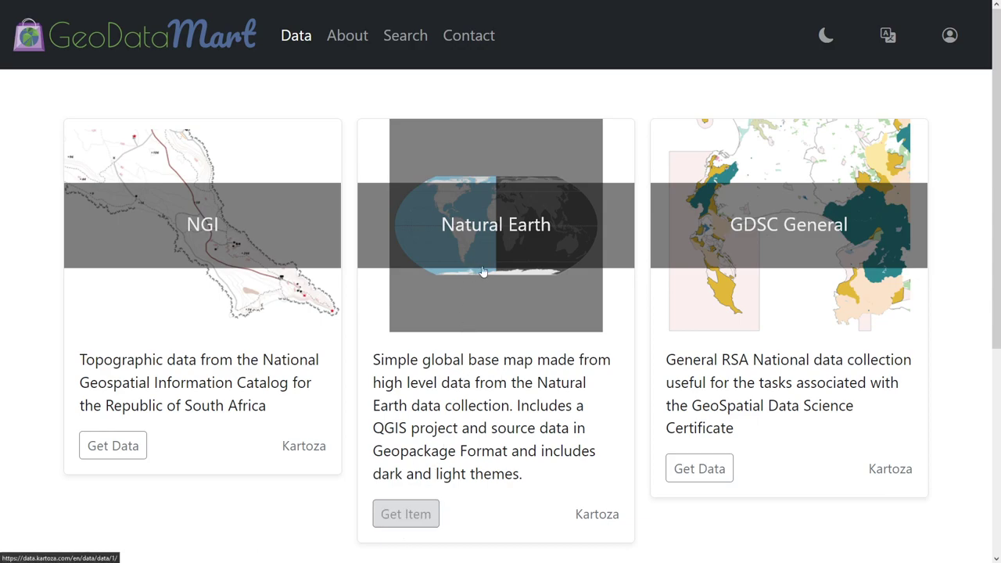
Open the Natural Earth item, start Download Now, then go back to the listing.
left_click(497, 233)
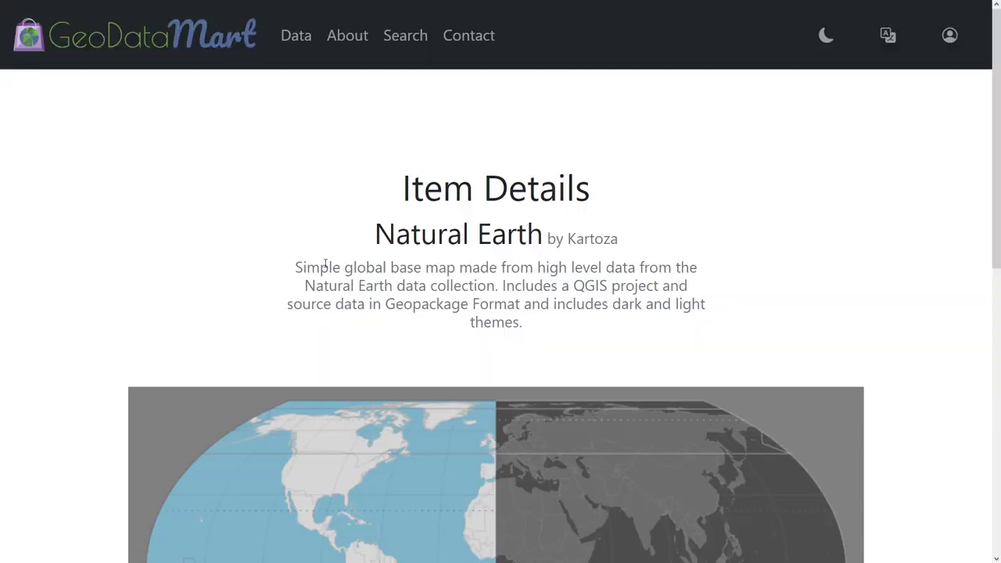
scroll(530, 248, "down", 6)
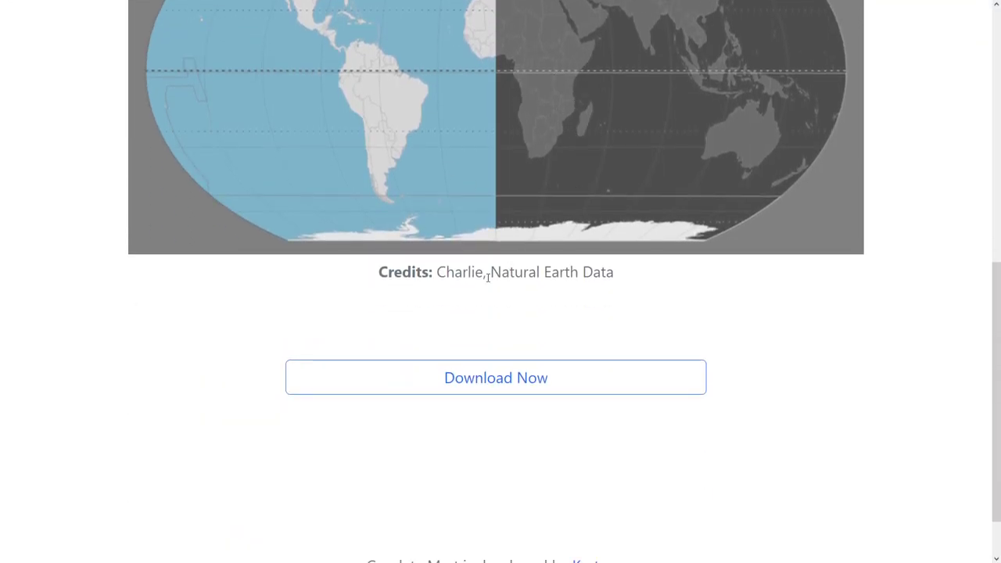
left_click(508, 389)
scroll(678, 299, "up", 6)
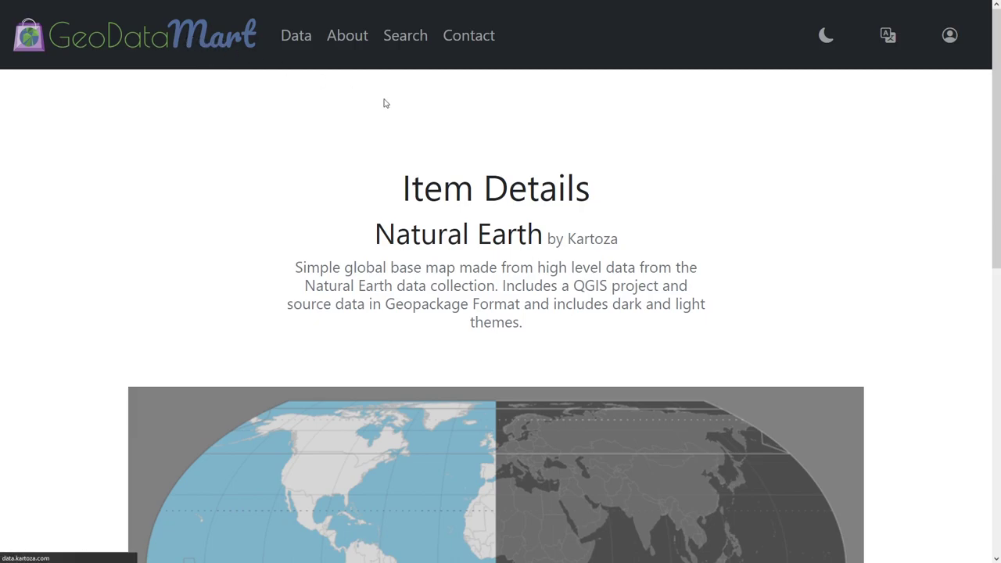
key("alt+Left")
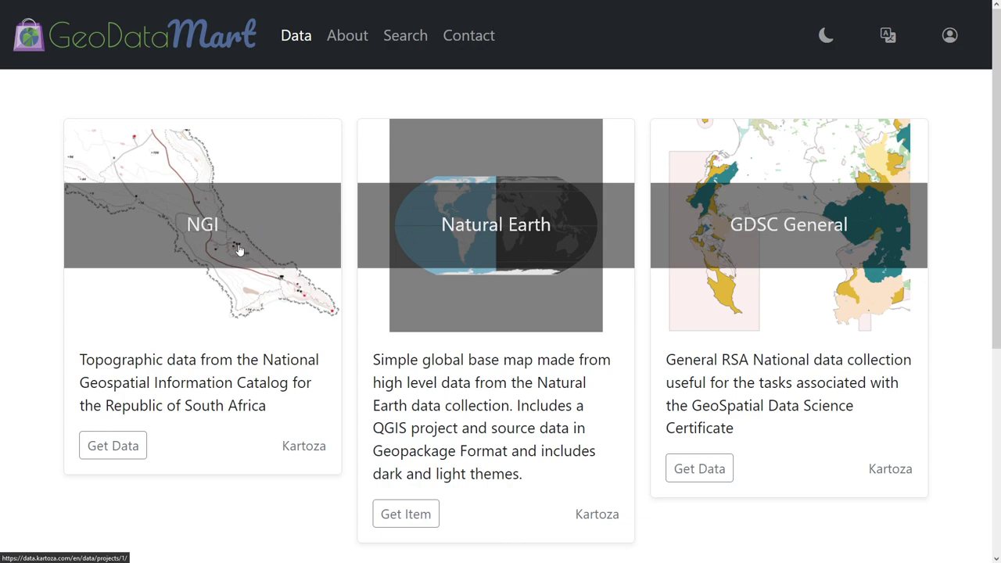
Exit full-screen browsing and switch the site from dark to light theme.
scroll(587, 166, "down", 5)
scroll(576, 170, "up", 5)
key("F11")
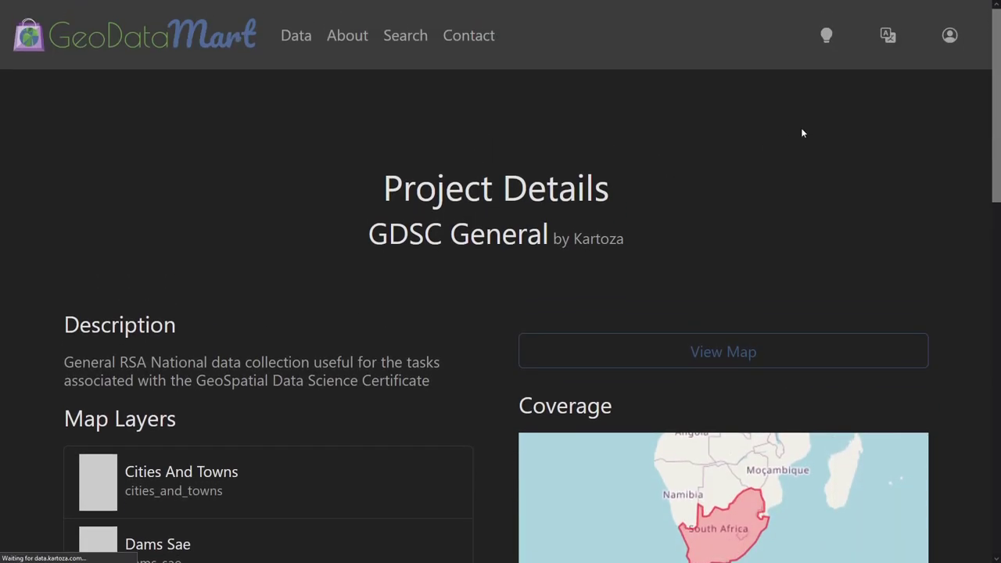
left_click(826, 35)
scroll(484, 223, "down", 1)
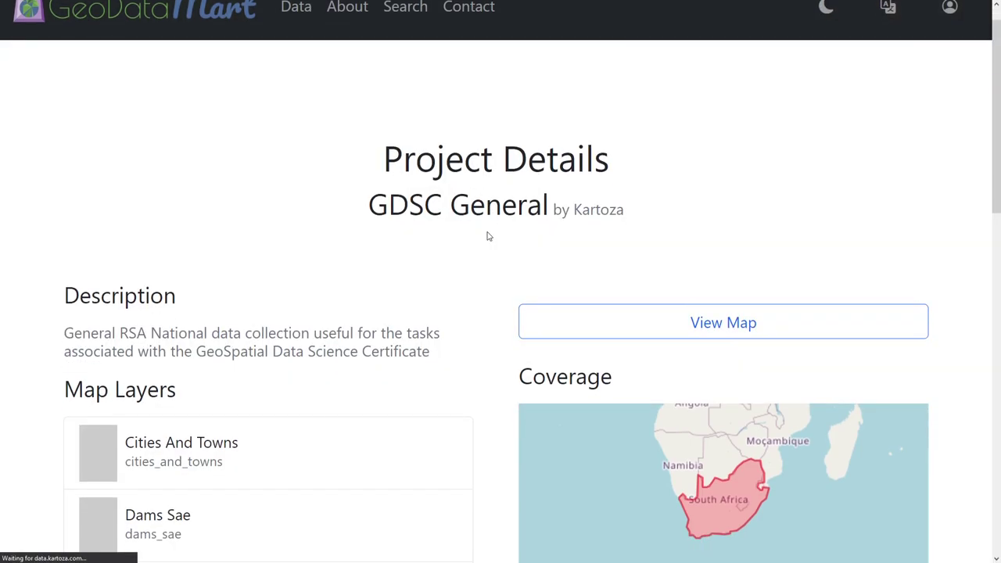
scroll(501, 270, "down", 3)
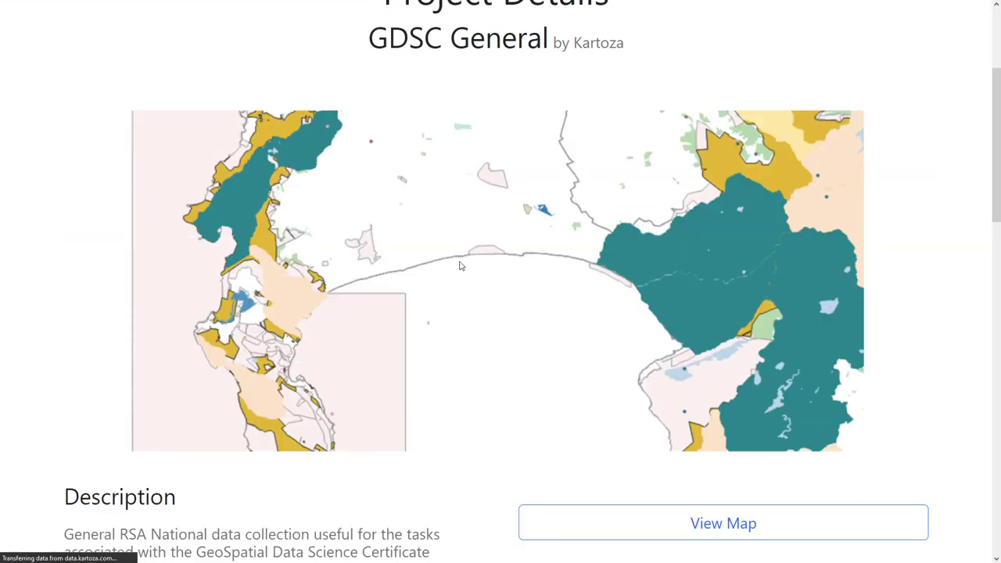
scroll(469, 261, "up", 3)
scroll(493, 258, "up", 1)
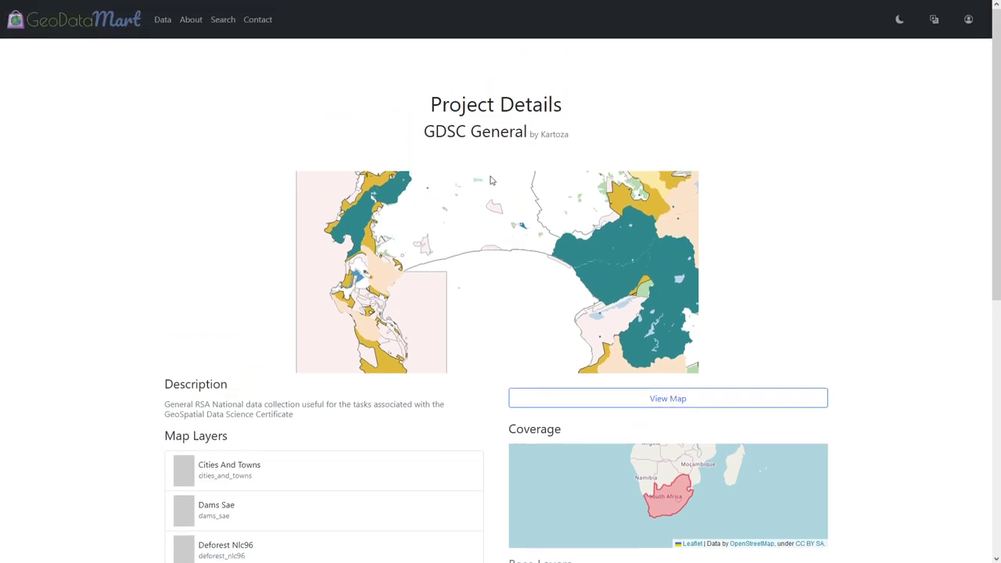
Zoom the GDSC General page in and scroll through its layer details.
key("ctrl+plus")
key("ctrl+plus")
key("ctrl+plus")
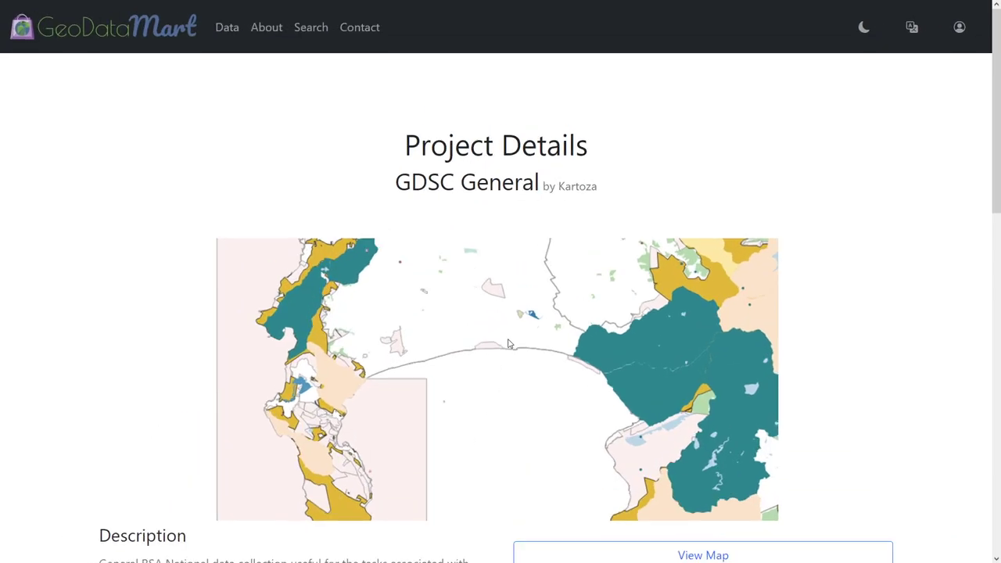
key("ctrl+plus")
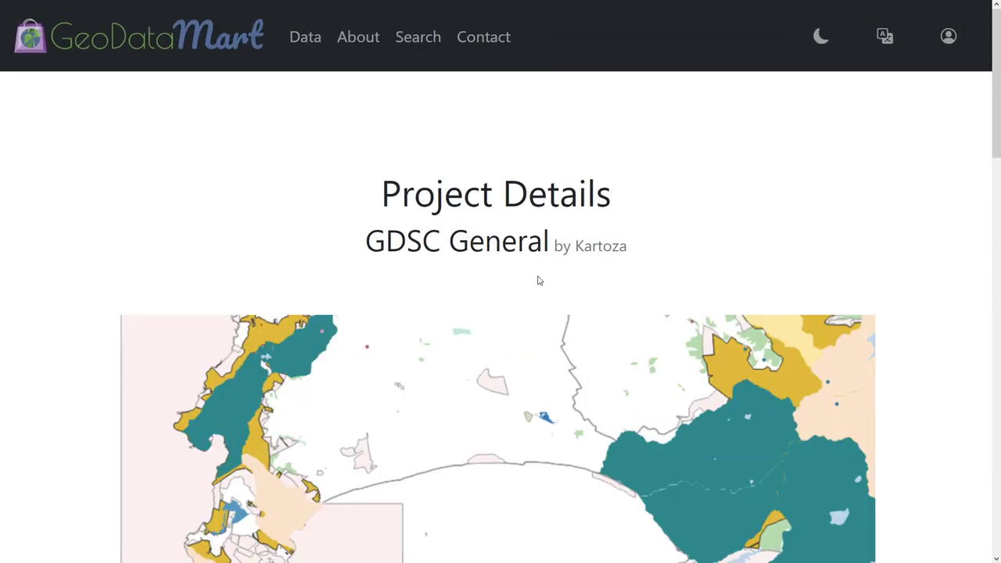
key("ctrl+minus")
scroll(538, 281, "down", 10)
key("ctrl+plus")
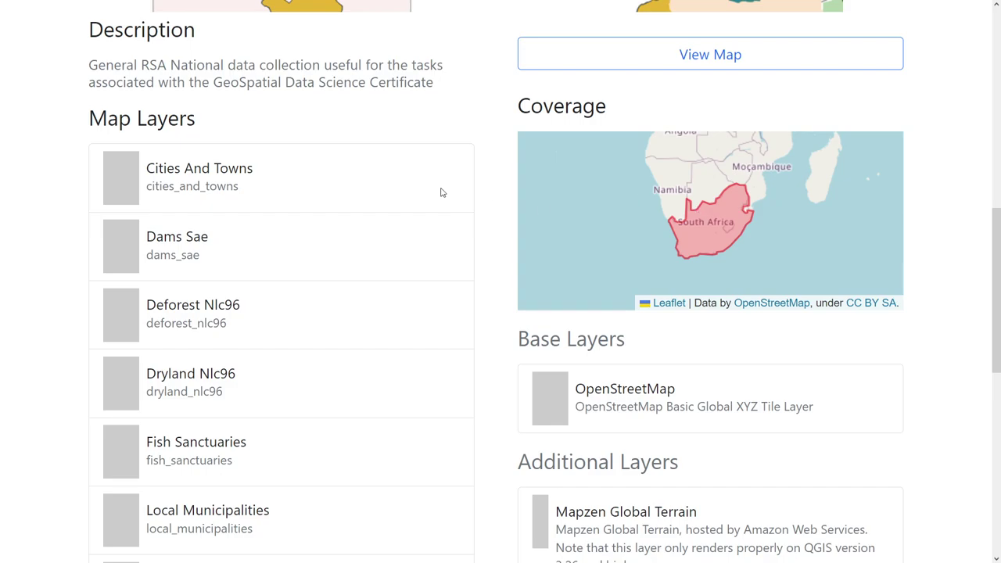
scroll(390, 164, "down", 2)
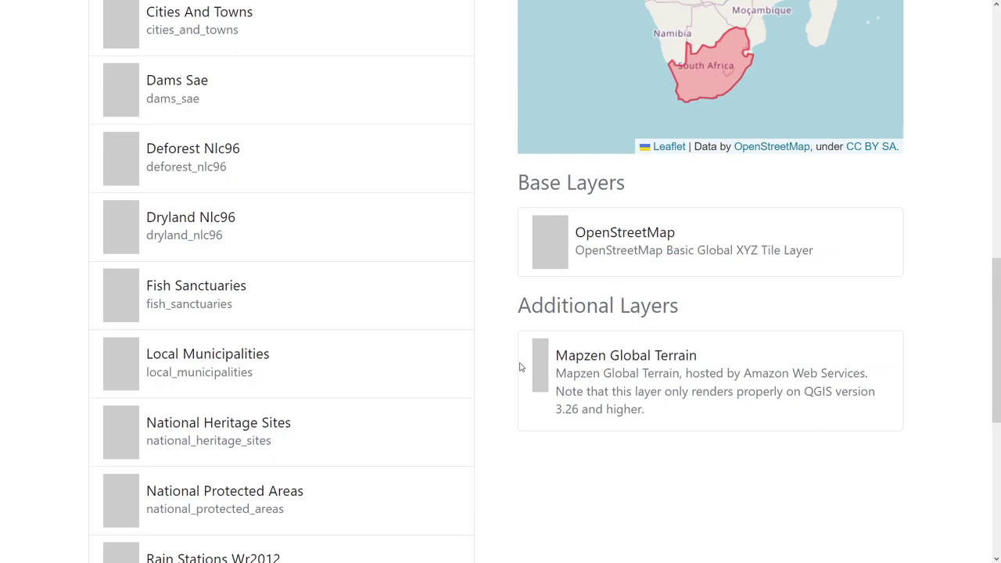
scroll(489, 340, "up", 6)
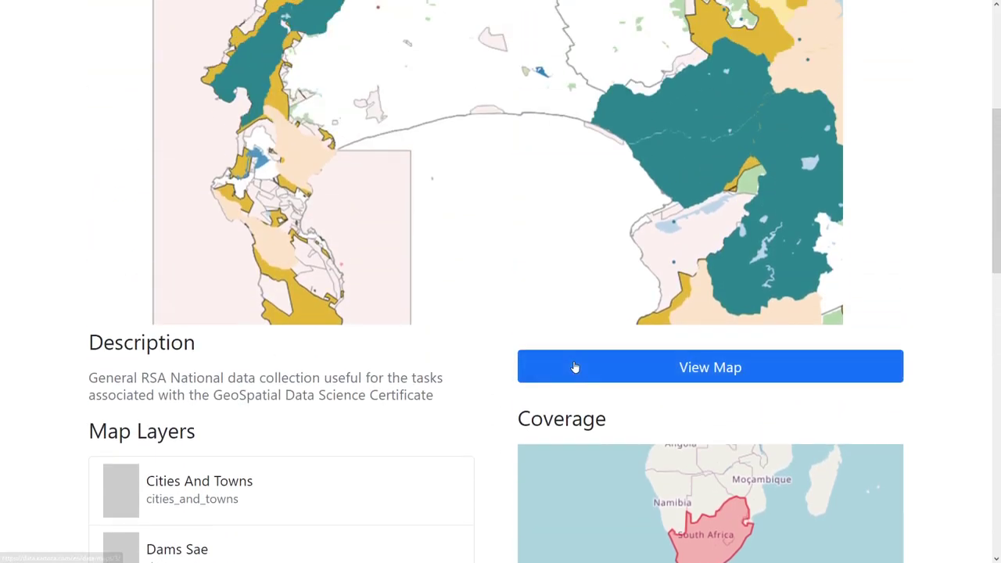
scroll(495, 360, "down", 15)
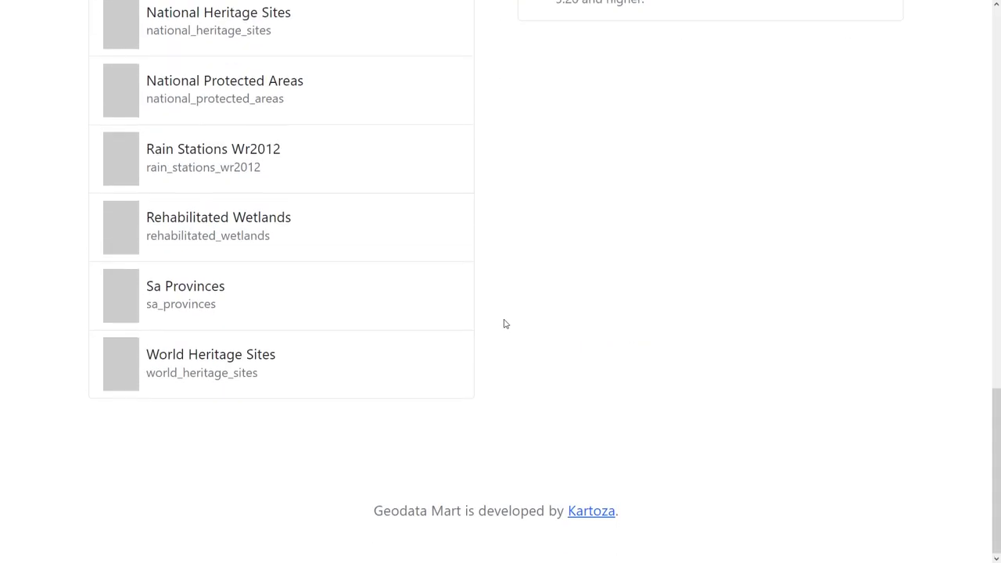
scroll(525, 346, "up", 11)
scroll(501, 305, "up", 4)
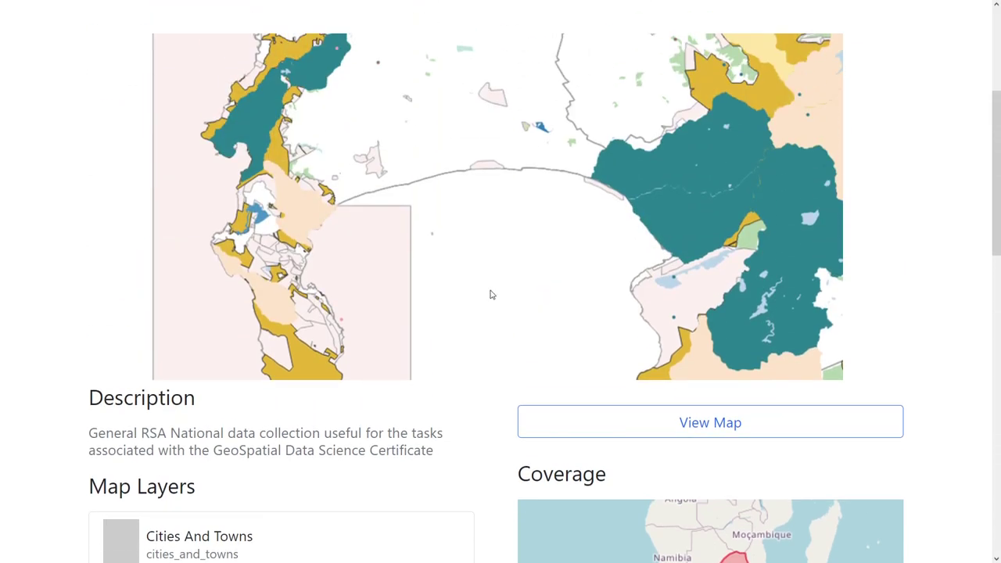
scroll(492, 295, "down", 6)
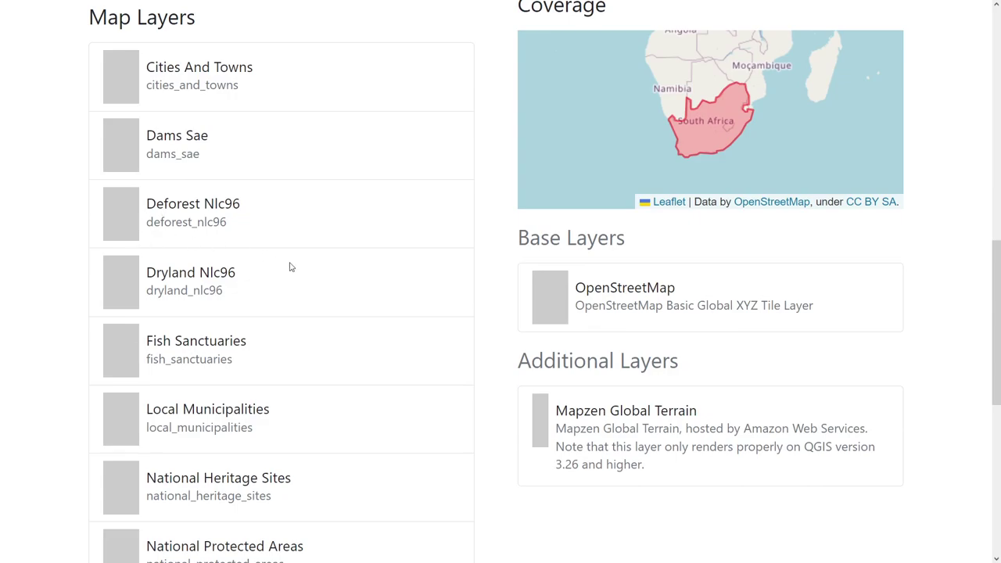
scroll(287, 269, "up", 2)
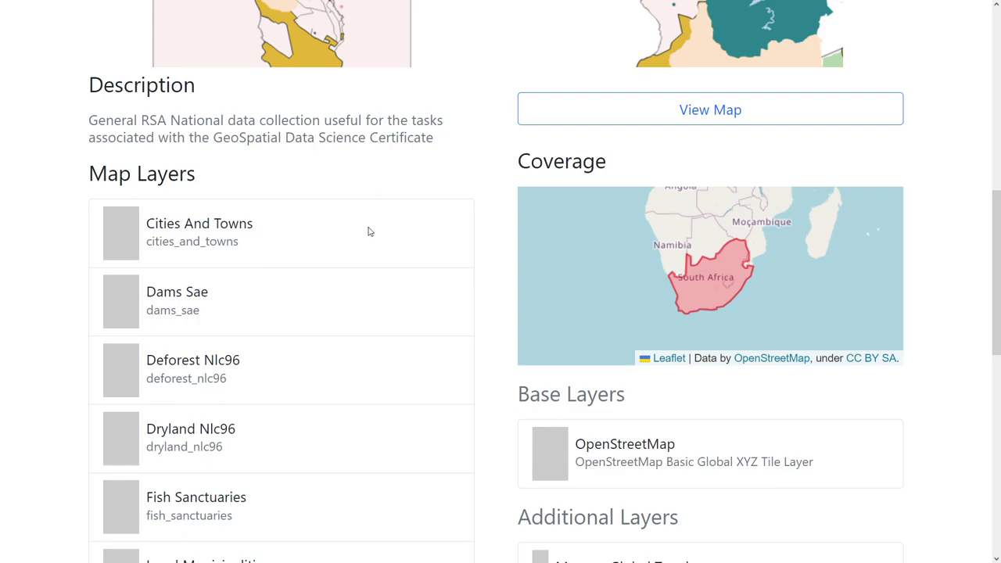
scroll(447, 235, "up", 2)
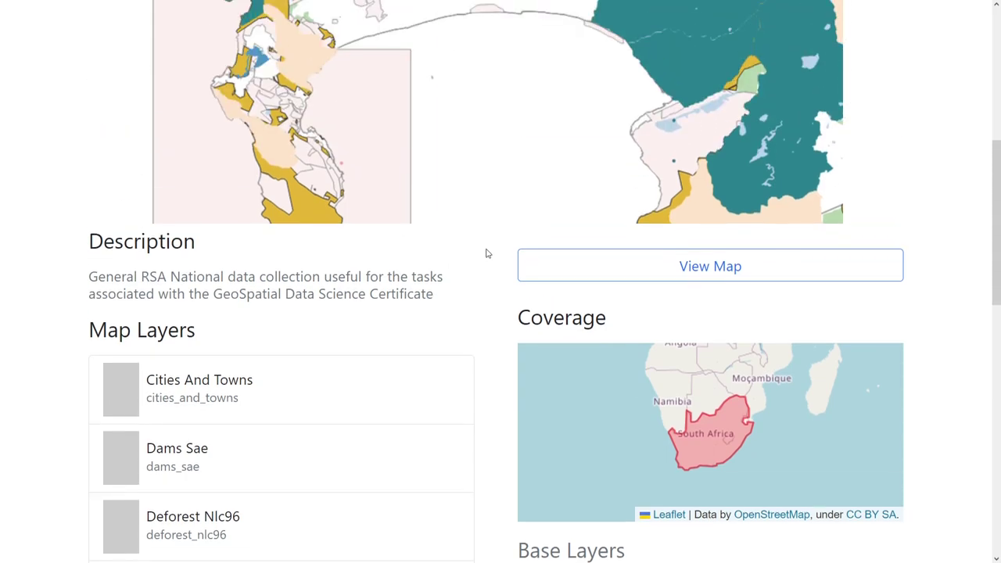
scroll(579, 295, "up", 4)
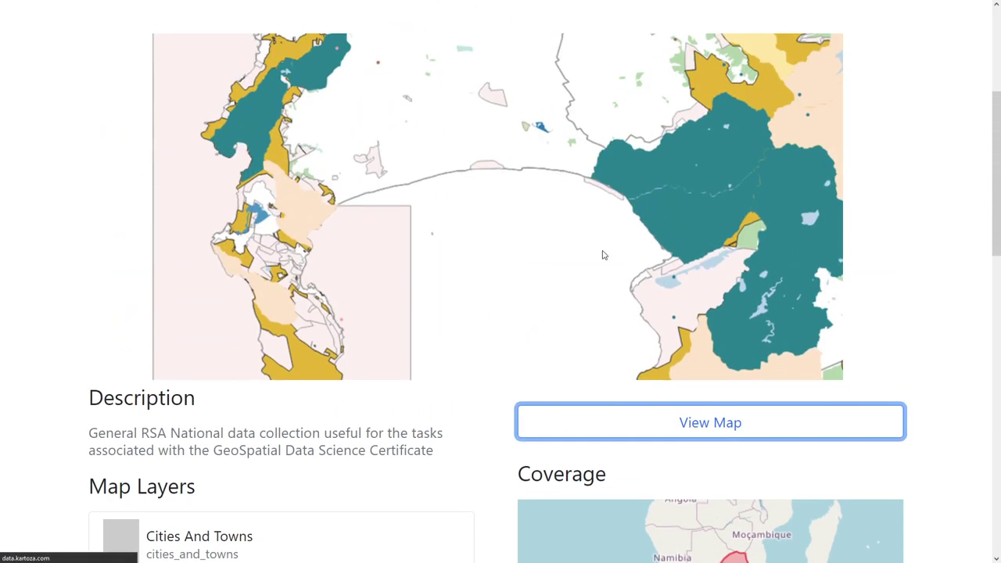
scroll(607, 188, "down", 2)
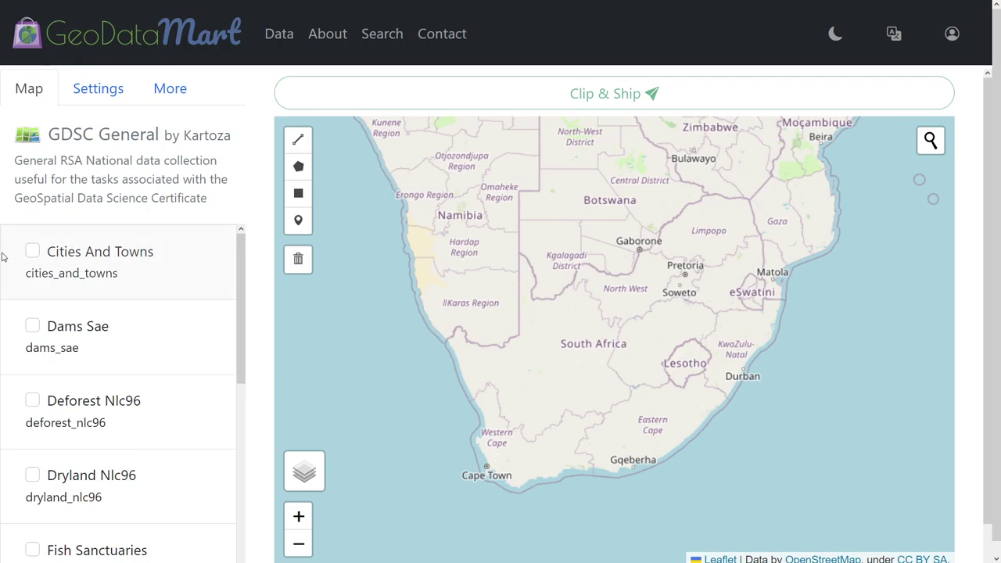
Tick the Cities And Towns and Dams Sae checkboxes in the map's layer list.
left_click(32, 251)
left_click(32, 324)
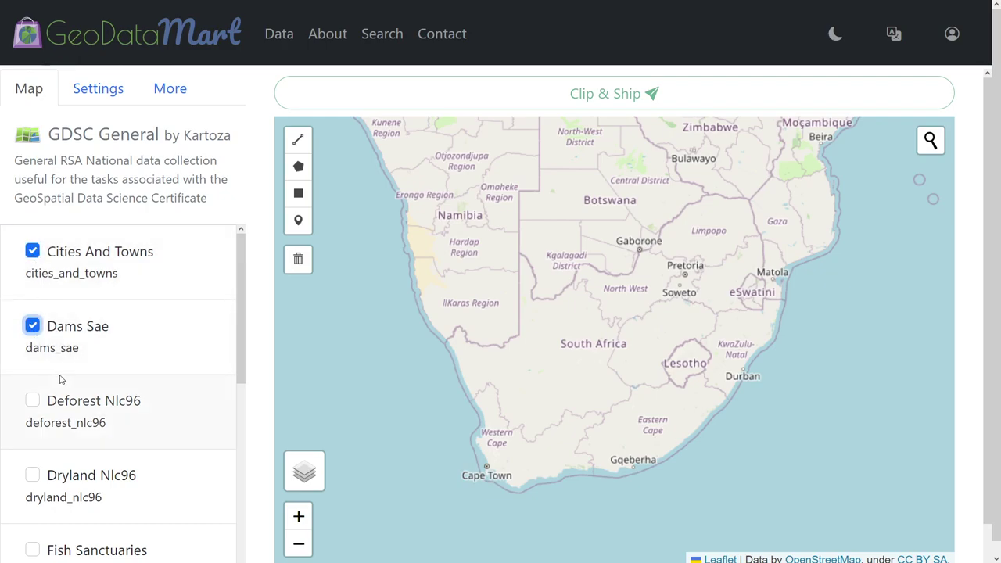
left_click(32, 325)
left_click(32, 251)
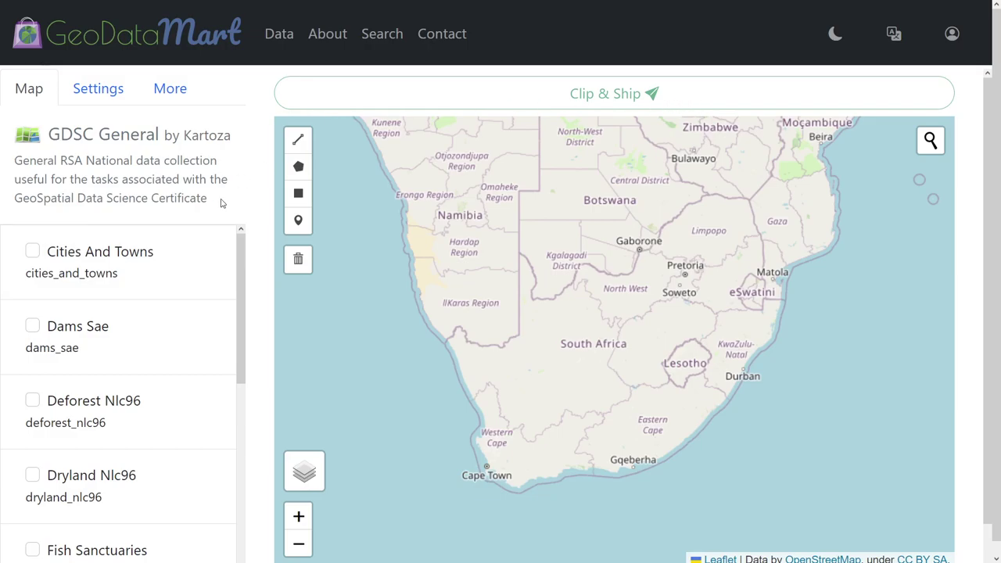
left_click(33, 251)
left_click(34, 325)
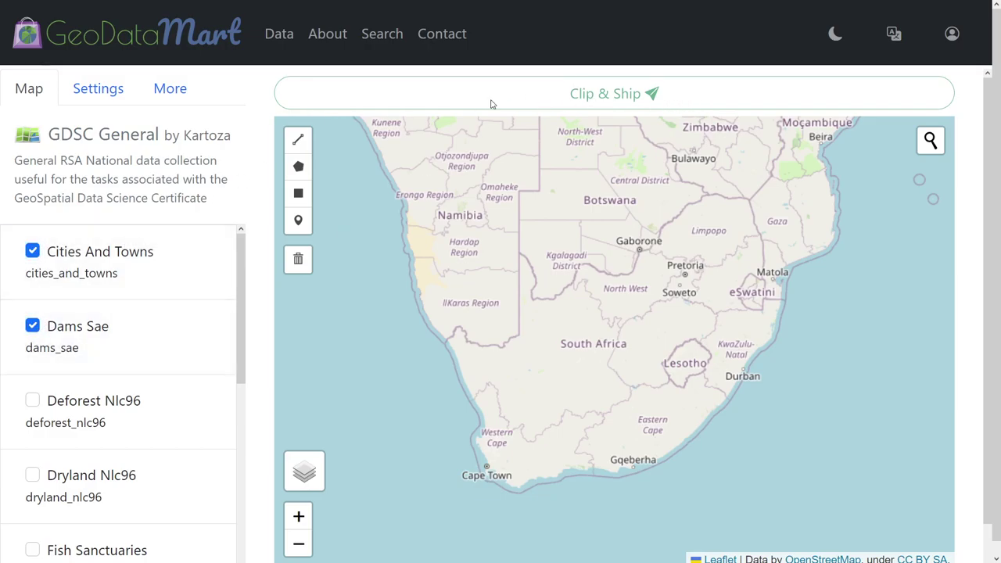
Zoom into Cape Town and drop a point marker there.
left_click(299, 222)
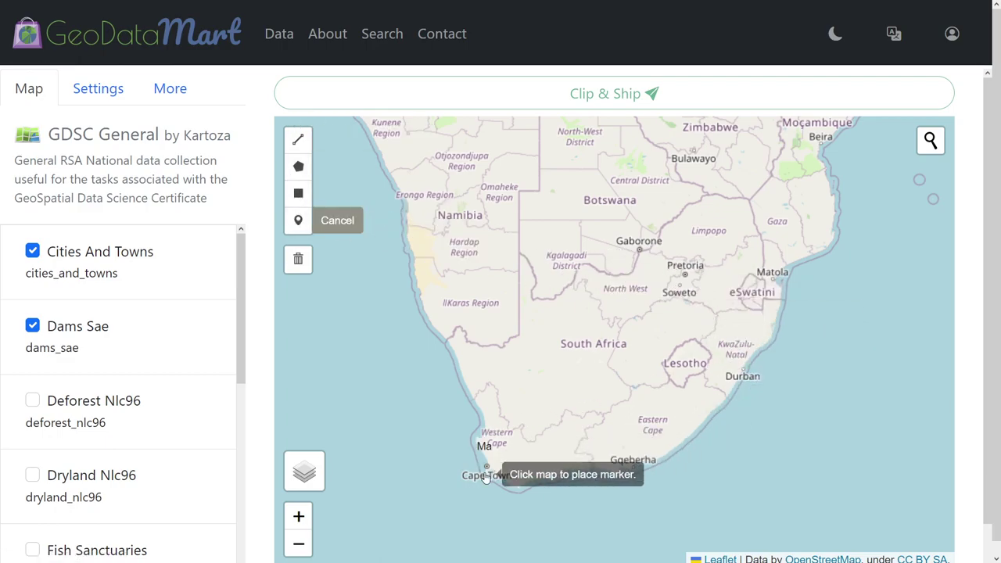
scroll(473, 450, "up", 5)
left_click(475, 447)
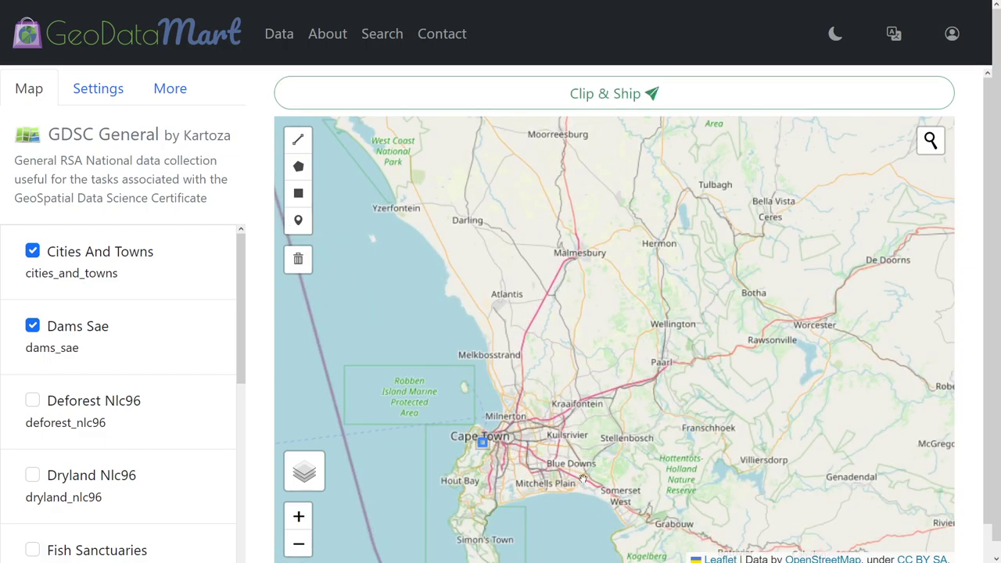
scroll(462, 467, "up", 2)
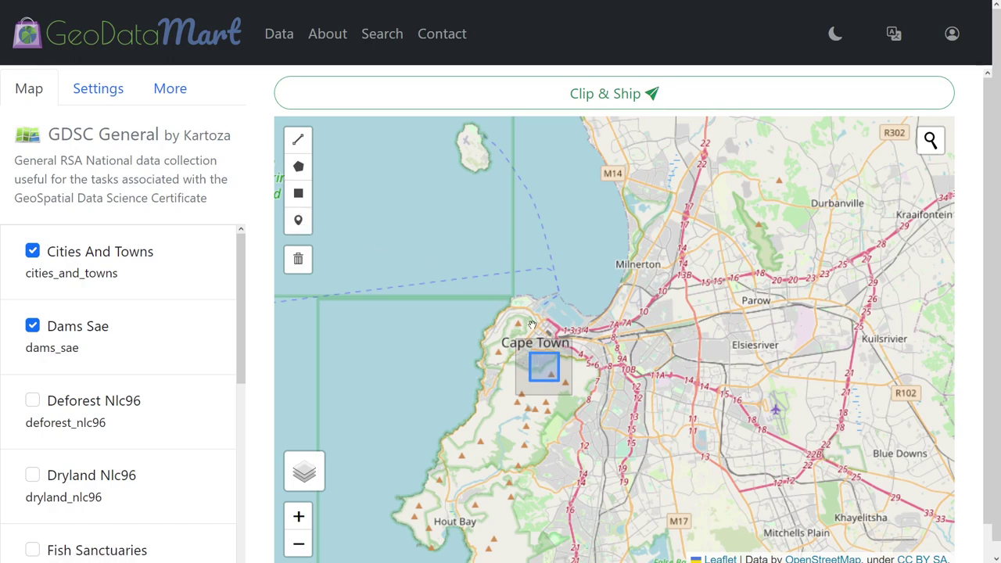
Place a second point marker near Milnerton.
left_click(297, 219)
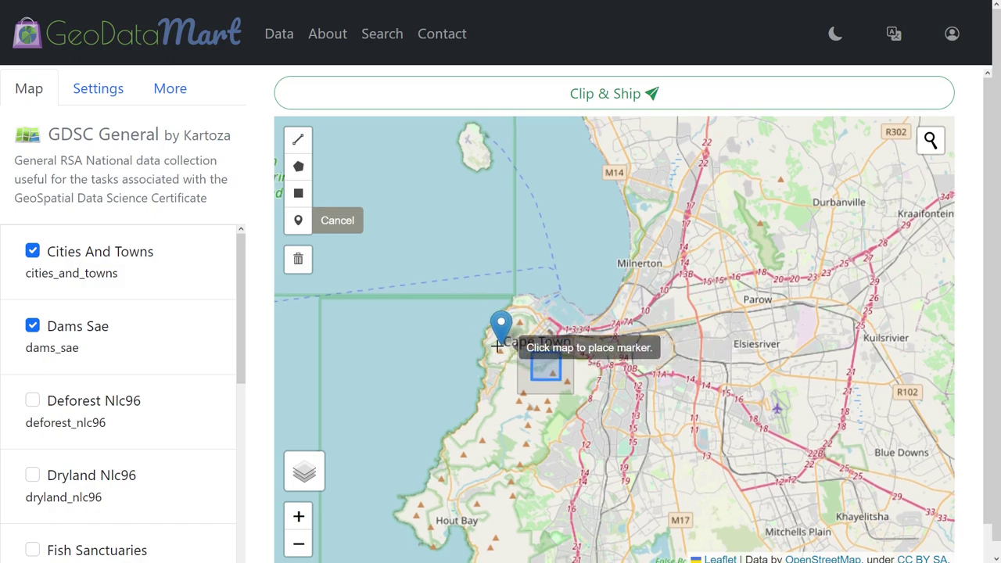
key("Escape")
left_click(298, 219)
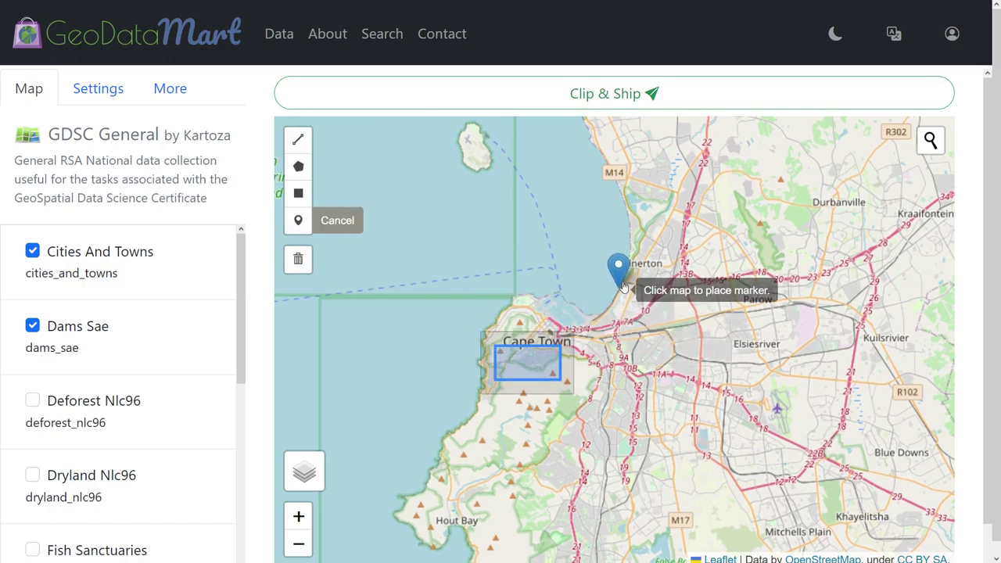
left_click(650, 265)
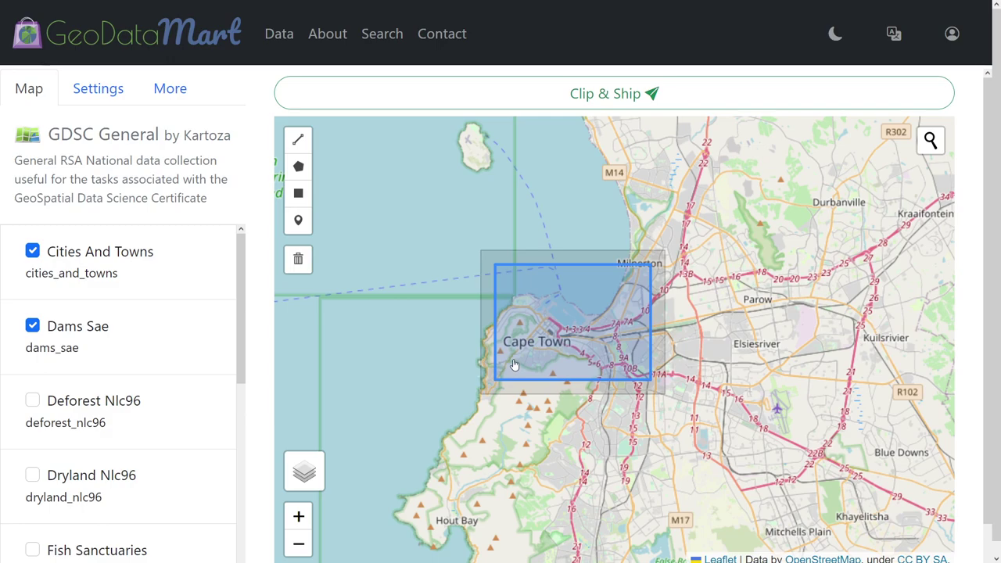
Draw a rectangle toward Parow and a short line near Milnerton.
left_click(297, 193)
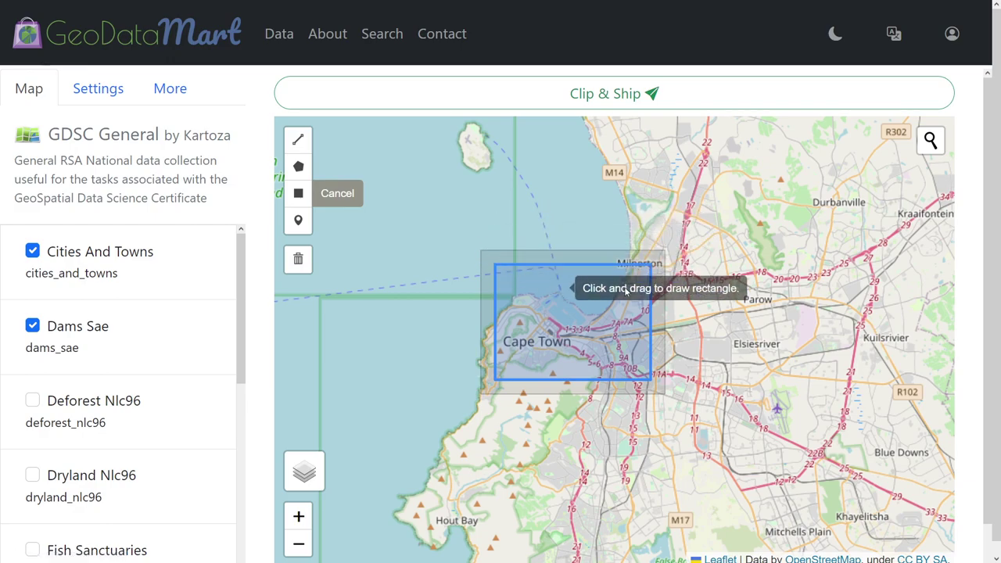
mouse_move(808, 245)
left_mouse_down()
mouse_move(661, 376)
mouse_move(603, 387)
mouse_move(494, 381)
left_mouse_up()
left_click(299, 167)
left_click(298, 139)
left_click(651, 212)
left_click(722, 230)
left_click(723, 230)
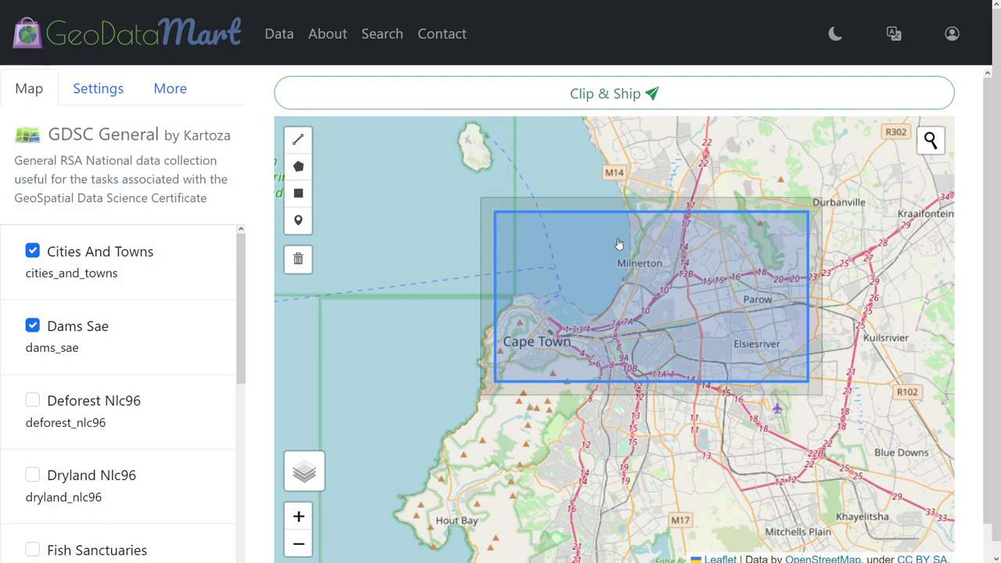
Sketch a closed clip polygon from the M14 down the coast around Cape Town.
left_click(298, 166)
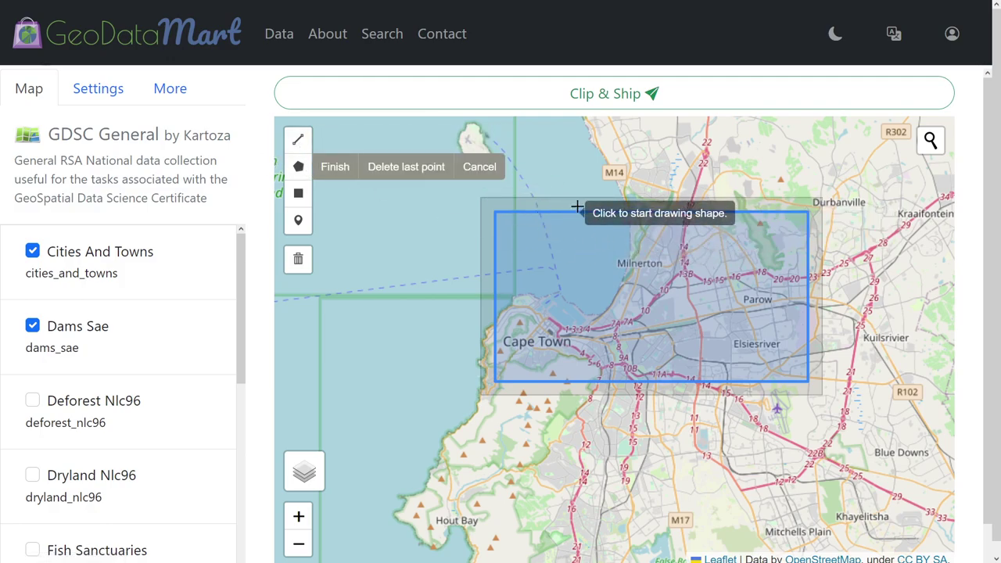
left_click(630, 172)
left_click(503, 198)
left_click(472, 237)
left_click(484, 357)
left_click(486, 413)
left_click(569, 443)
left_click(673, 445)
left_click(882, 218)
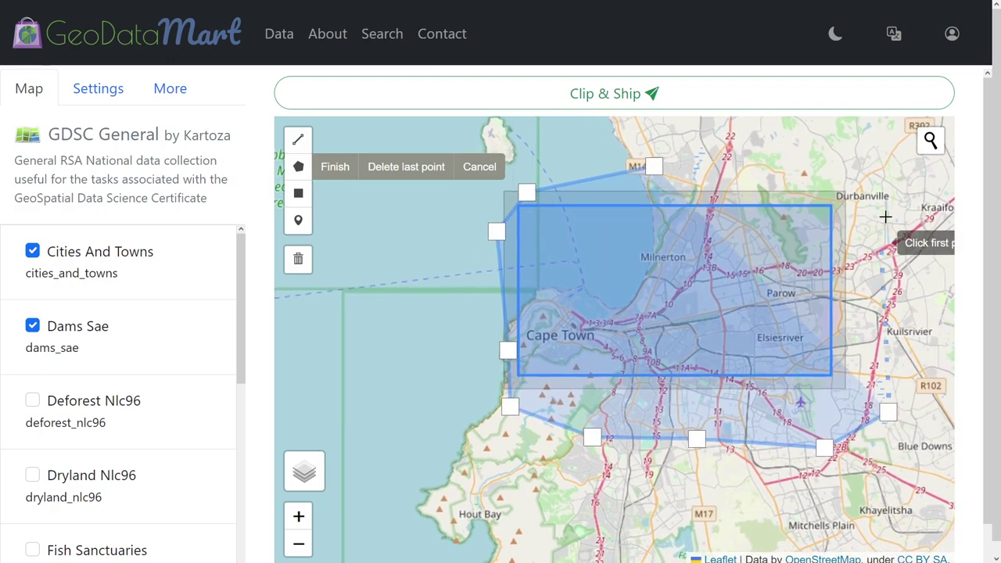
left_click(880, 219)
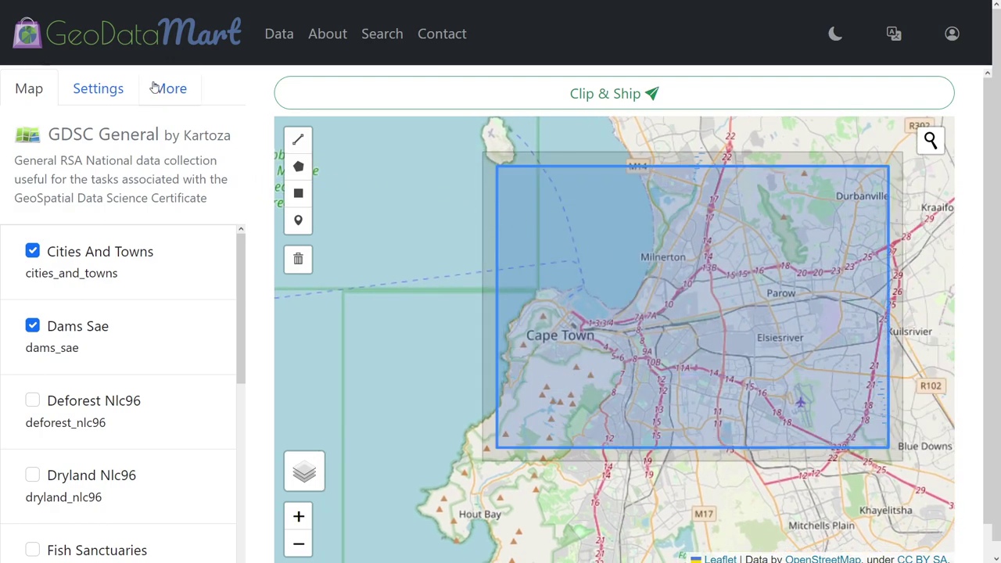
Reshape the clip polygon by dragging its bottom, left and top vertices outward.
left_click(646, 225)
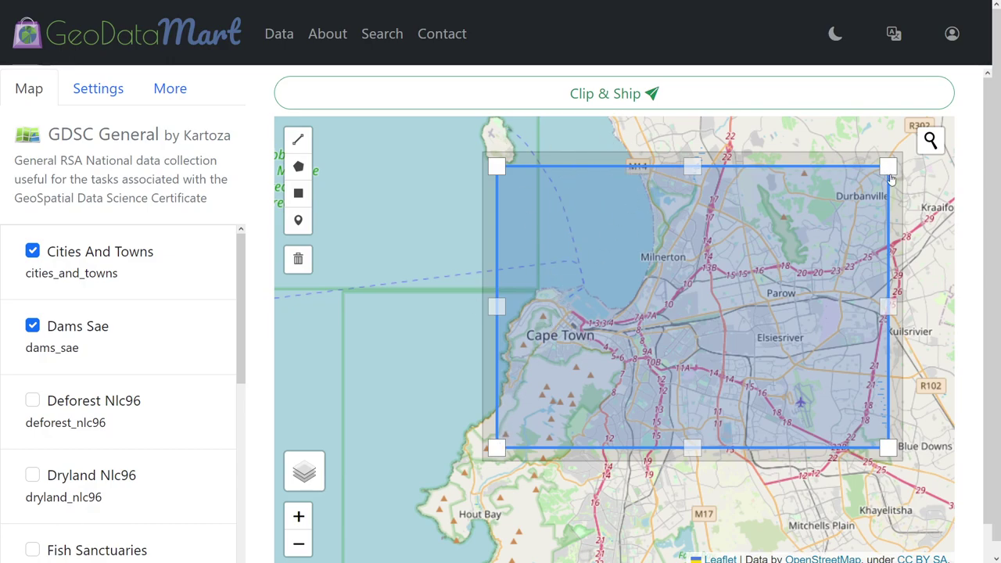
left_click_drag(692, 448, 714, 518)
left_click_drag(491, 452, 402, 400)
left_click_drag(555, 462, 454, 528)
left_click_drag(445, 282, 408, 194)
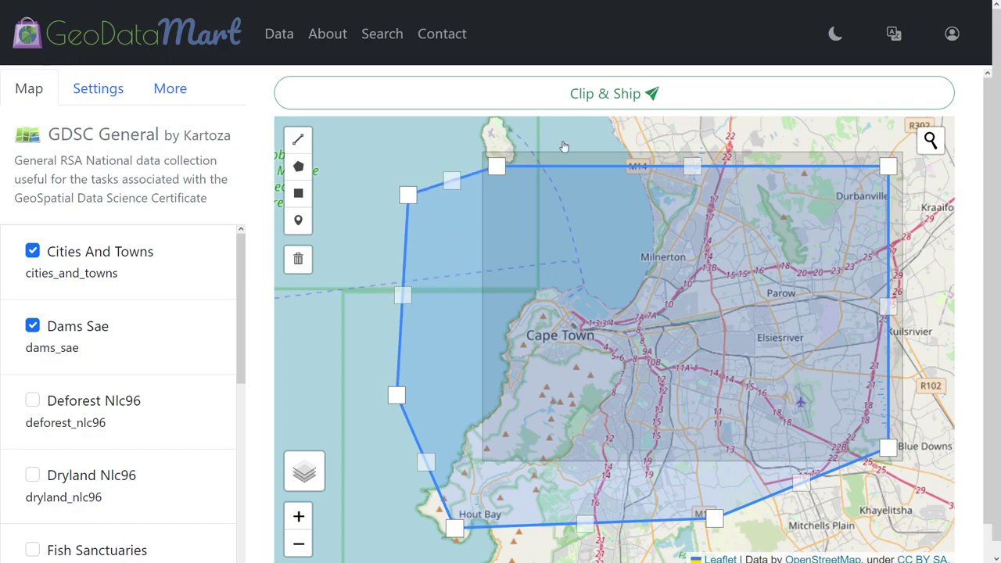
left_click_drag(692, 166, 694, 133)
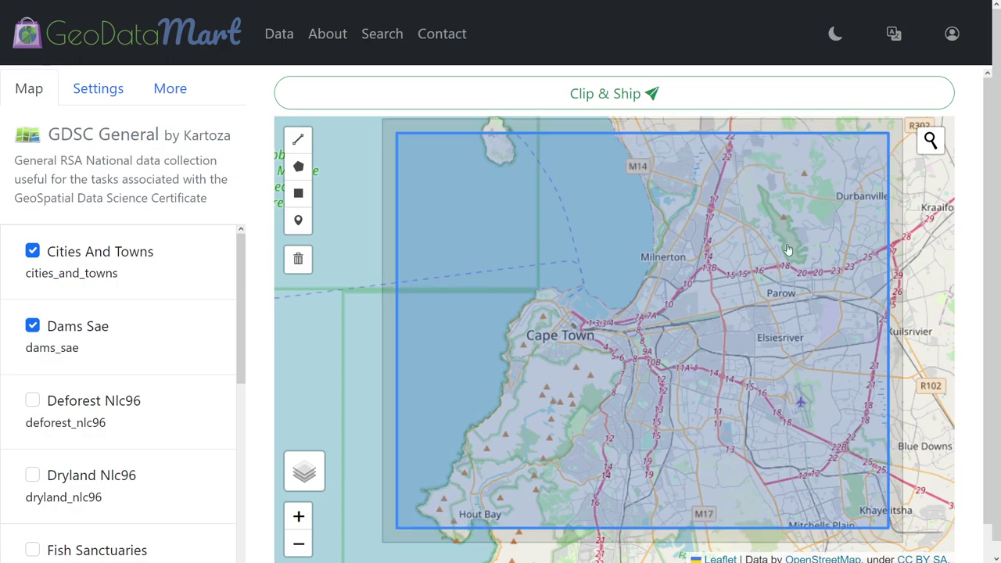
scroll(735, 172, "down", 4)
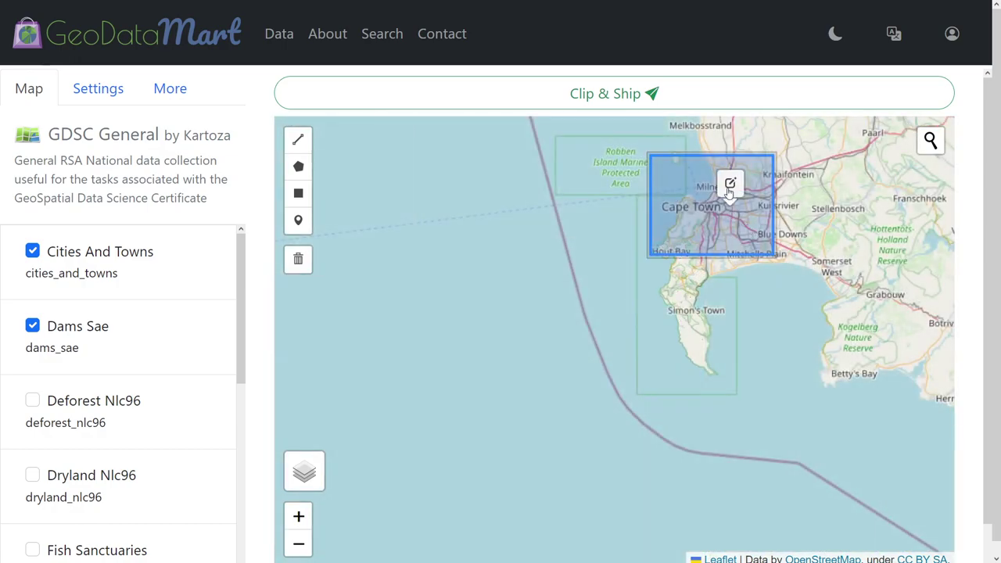
Move the clip rectangle south over Simon's Town and finish editing.
left_click(729, 182)
left_click_drag(714, 195, 711, 329)
scroll(712, 362, "up", 2)
left_click_drag(706, 349, 693, 332)
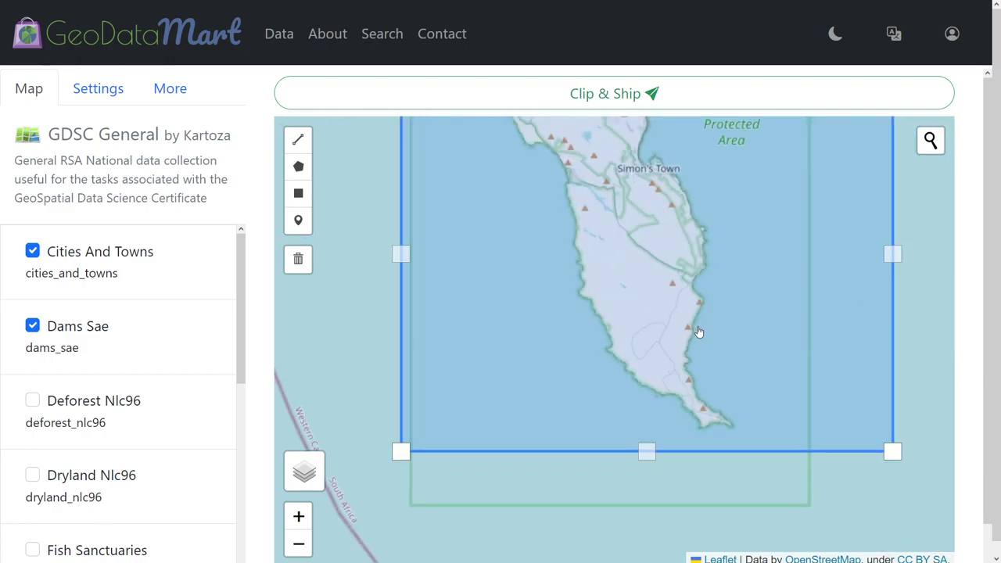
left_click(919, 195)
scroll(712, 255, "down", 2)
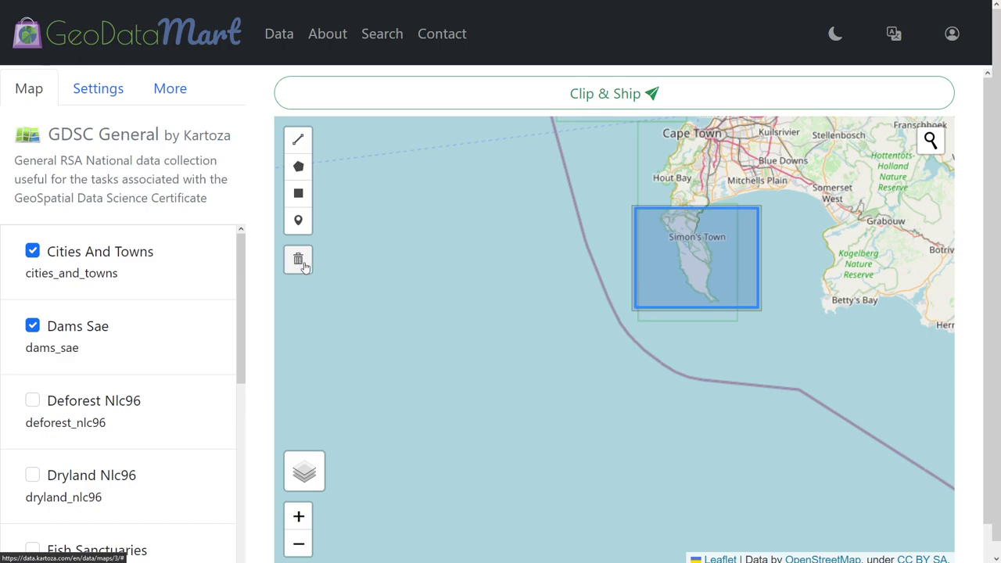
Delete the old clip rectangle and toggle the Project Coverage outline on and off.
left_click(300, 265)
mouse_move(315, 477)
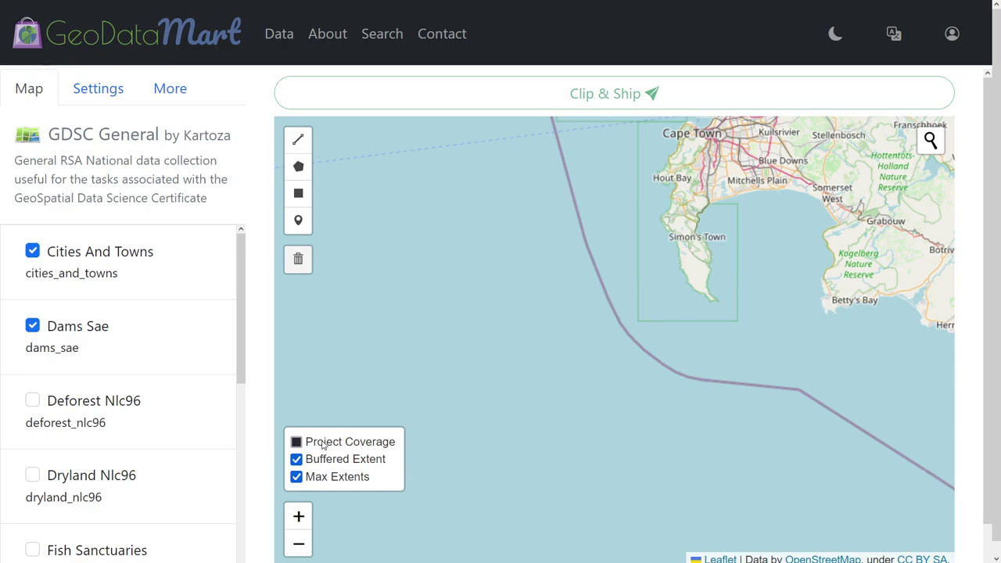
left_click(324, 443)
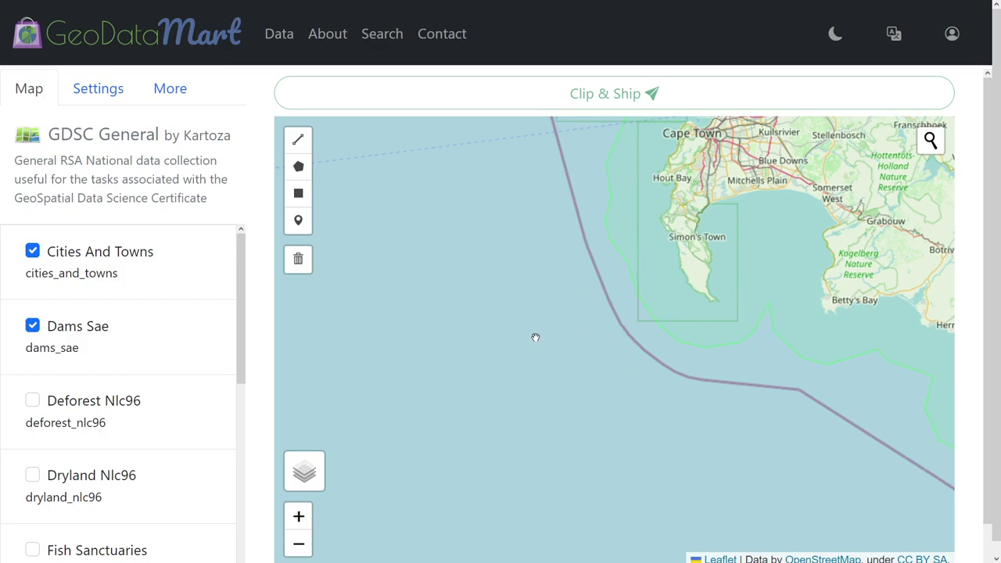
mouse_move(304, 472)
left_click(297, 442)
Draw a clip rectangle over Simon's Town peninsula; hide then re-show Max and Buffered Extent.
left_click(297, 193)
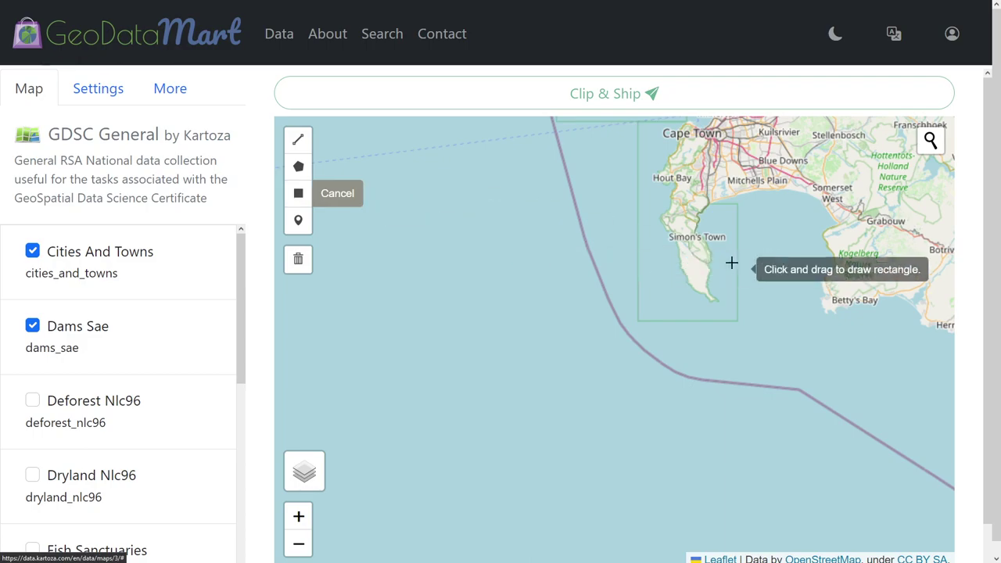
left_click_drag(666, 216, 727, 309)
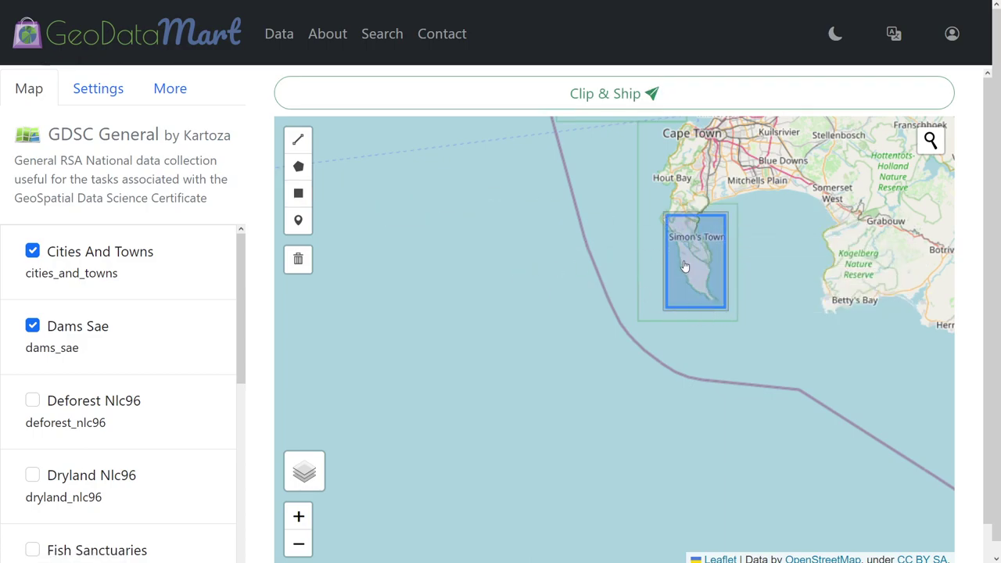
mouse_move(312, 476)
scroll(707, 259, "up", 2)
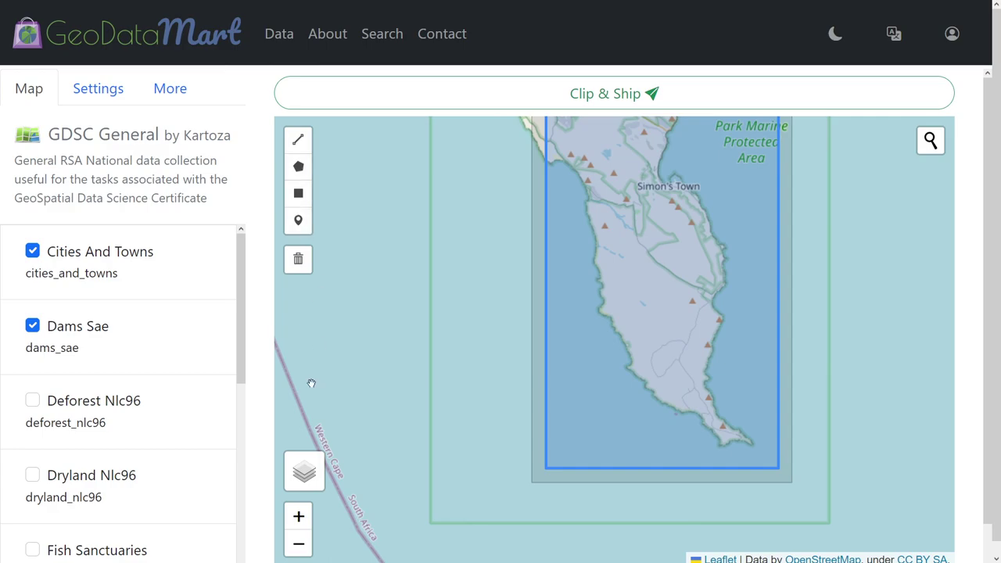
left_click(304, 479)
left_click(309, 482)
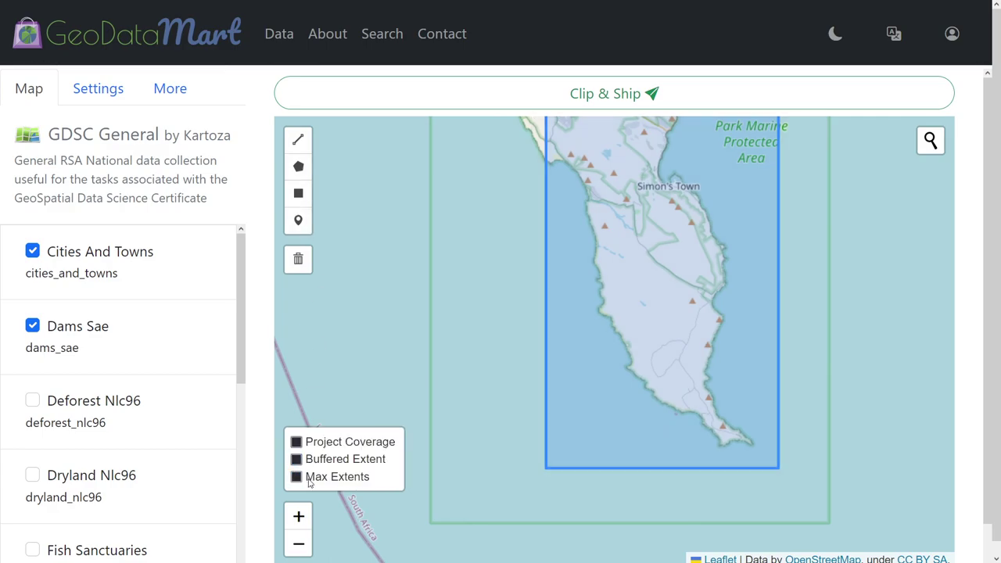
left_click(307, 476)
left_click(310, 460)
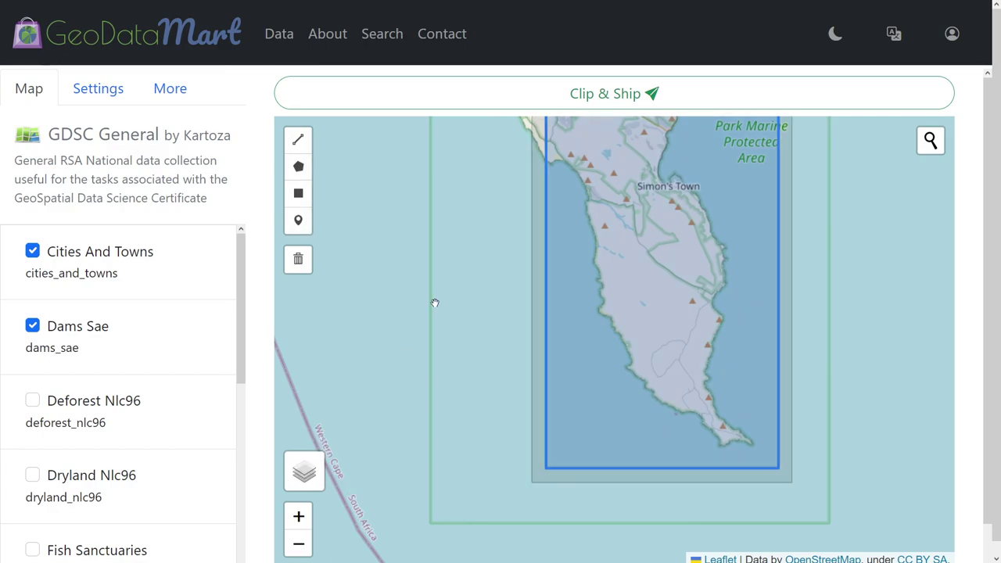
scroll(583, 261, "down", 2)
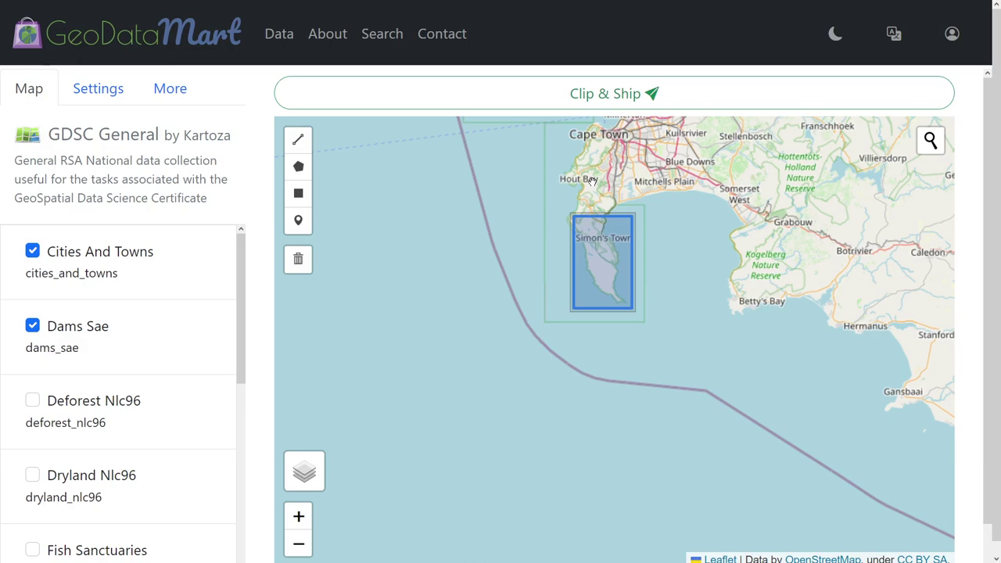
Pan north to Cape Town and draw a large rectangle over the Western Cape.
left_click_drag(623, 243, 602, 378)
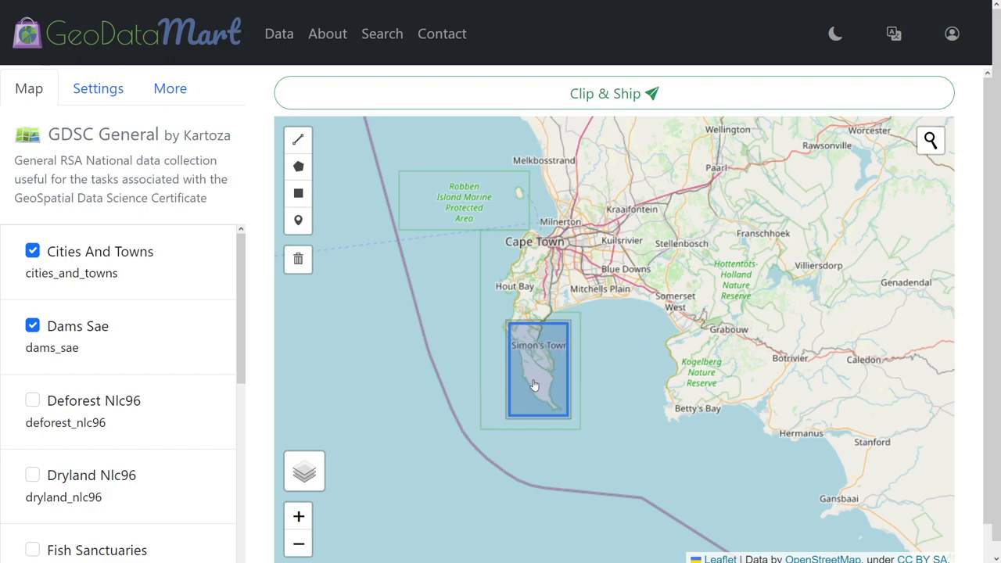
scroll(607, 333, "down", 2)
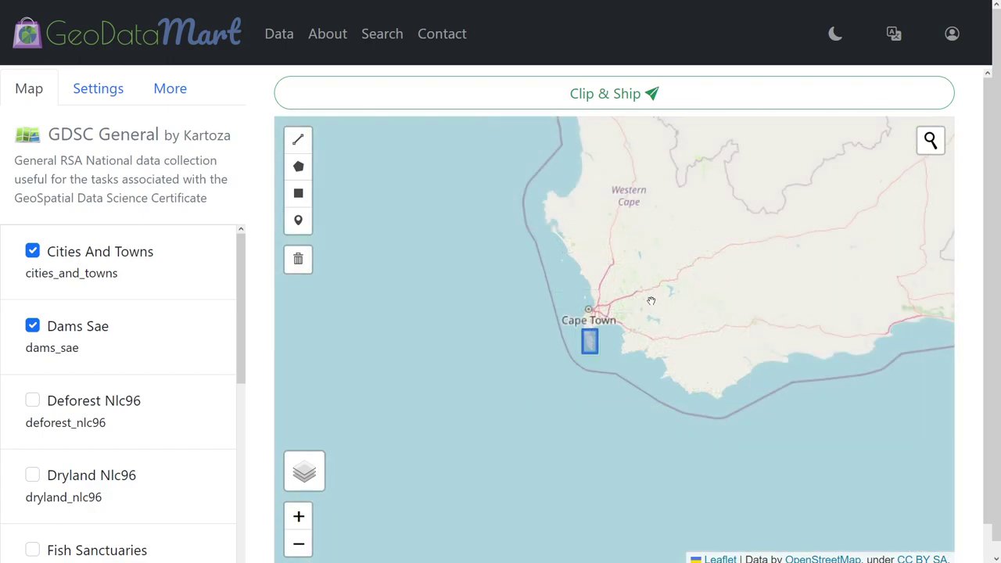
scroll(368, 214, "down", 1)
scroll(521, 166, "up", 1)
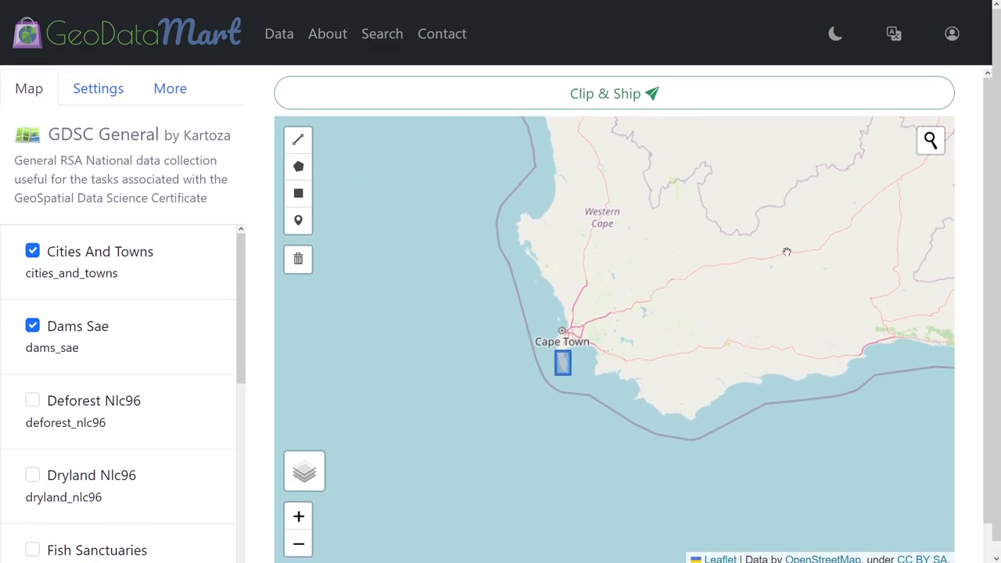
left_click(298, 193)
left_click_drag(496, 148, 792, 403)
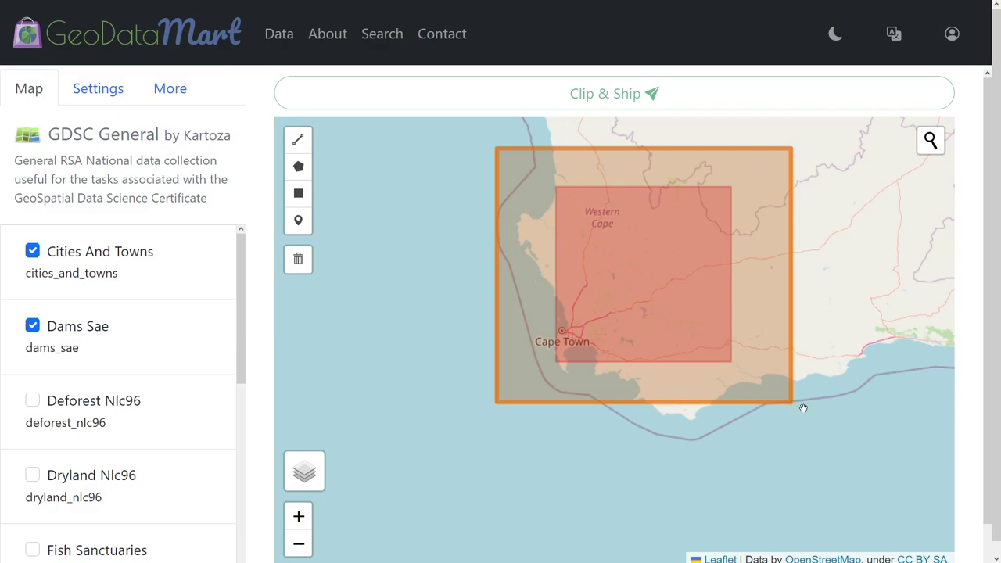
Lower the rectangle's top edge and corner vertices to shrink it from the north.
left_click(624, 194)
left_click_drag(641, 150, 639, 240)
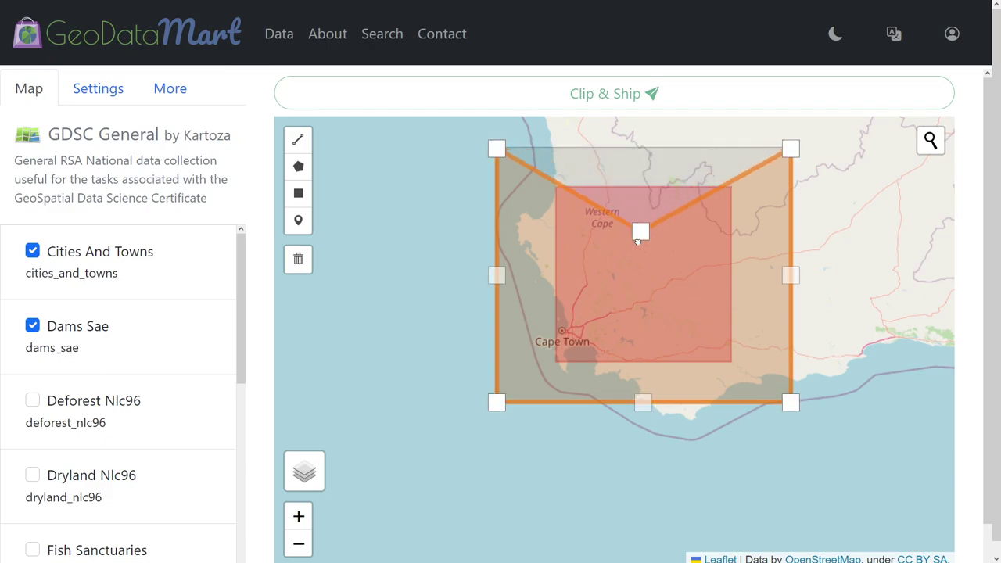
left_click_drag(496, 148, 508, 238)
left_click_drag(790, 149, 786, 239)
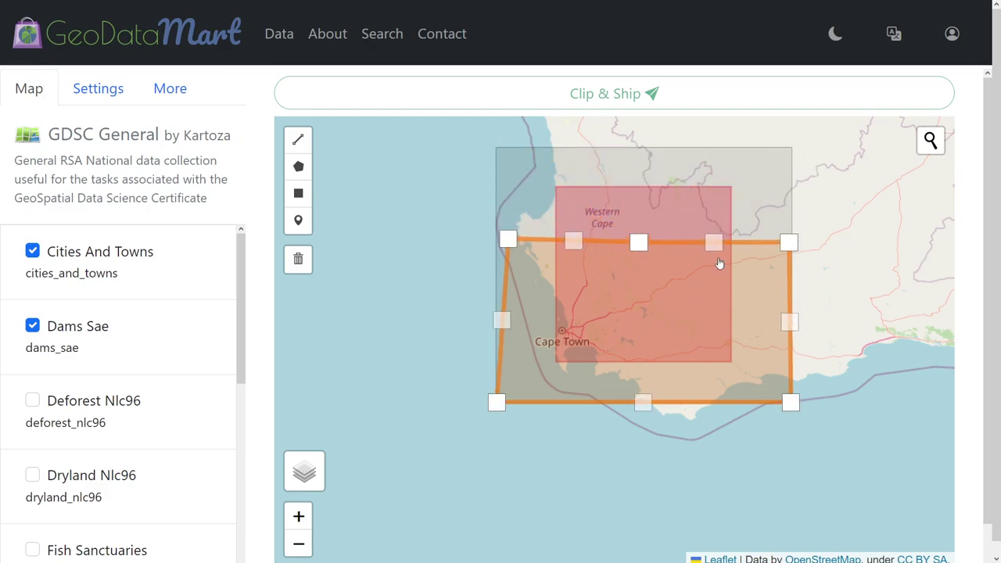
left_click_drag(507, 239, 496, 279)
left_click_drag(788, 242, 784, 295)
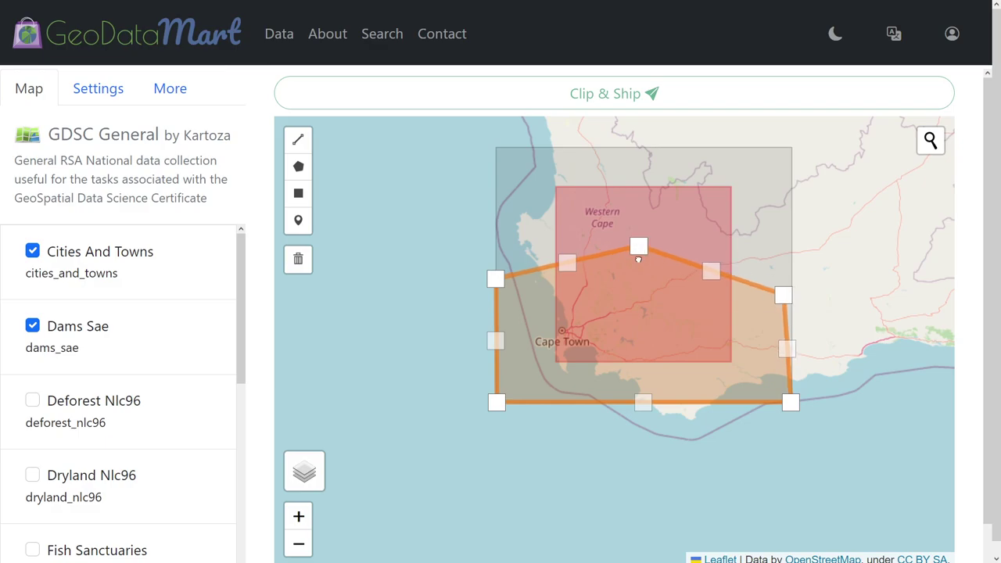
left_click(734, 215)
Pull the rectangle's right edge and corners inward until the clip area is accepted.
left_click_drag(648, 326, 655, 282)
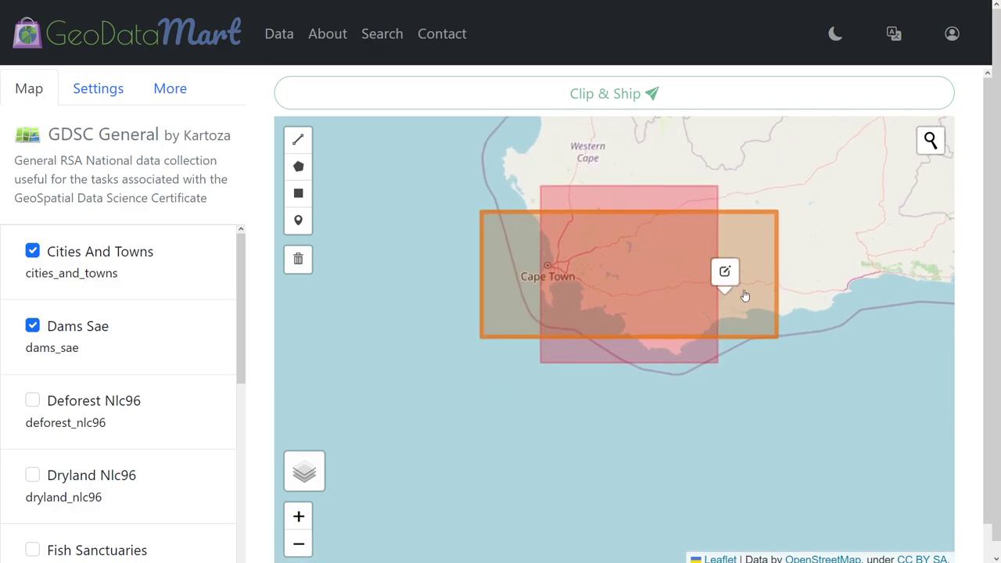
left_click(774, 275)
left_click_drag(777, 274, 705, 272)
left_click_drag(775, 212, 708, 208)
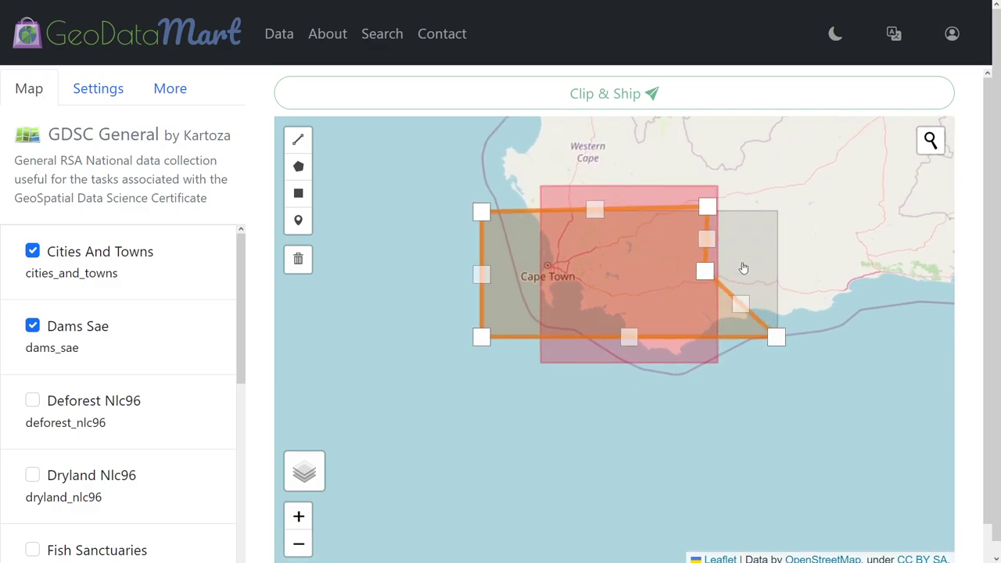
left_click_drag(776, 337, 707, 337)
left_click(677, 259)
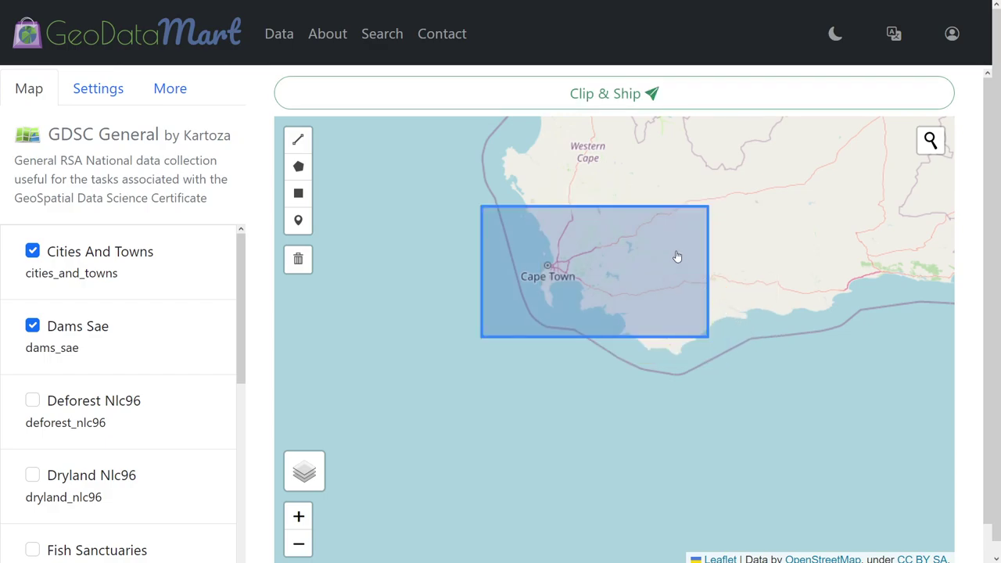
Open the Settings panel and read the Clipping Buffer note on the 40000.0 km² area limit.
left_click(99, 90)
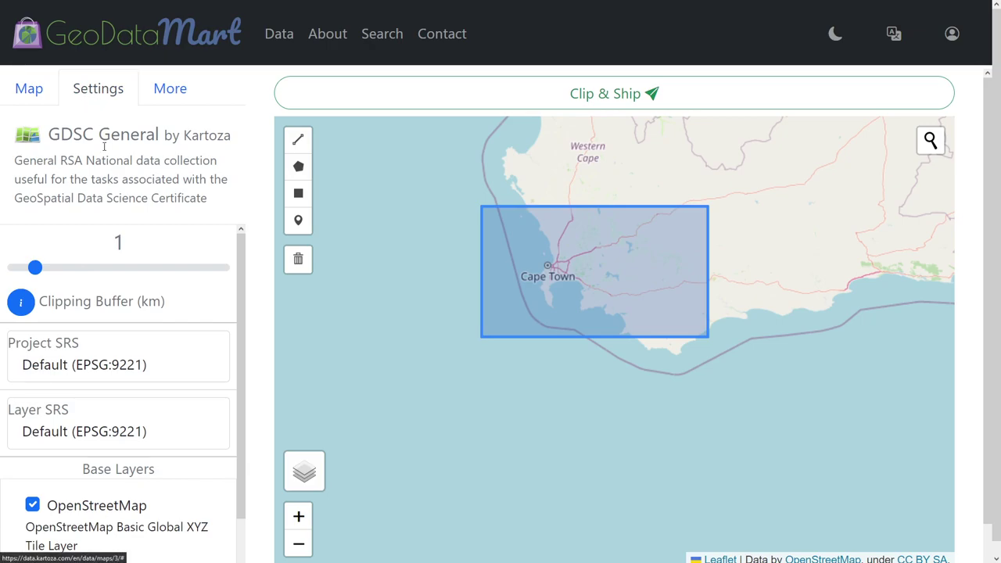
left_click(22, 304)
mouse_move(373, 208)
left_mouse_down()
mouse_move(293, 208)
mouse_move(375, 208)
mouse_move(365, 207)
left_mouse_up()
left_click(310, 208)
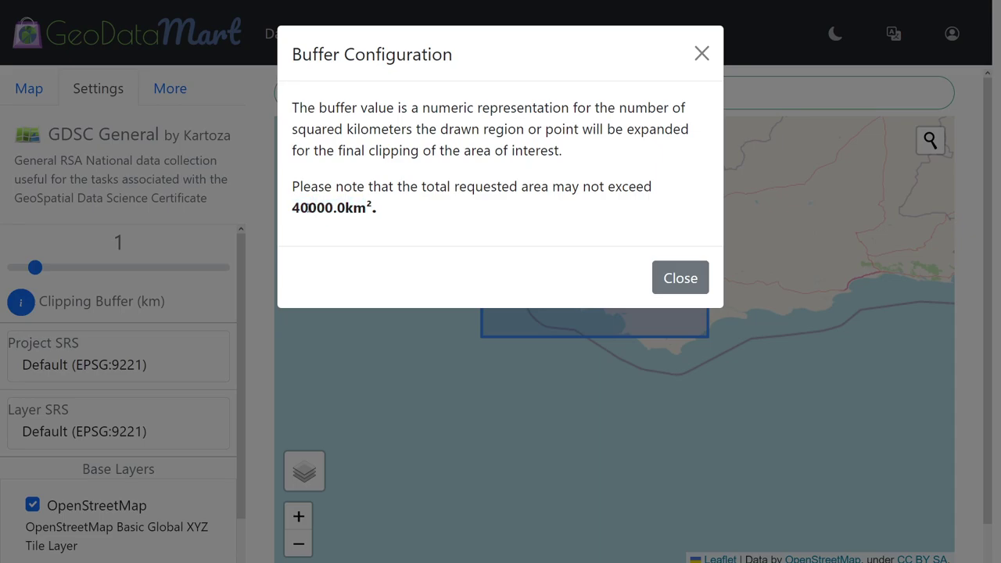
left_click_drag(293, 206, 318, 208)
left_click(325, 208)
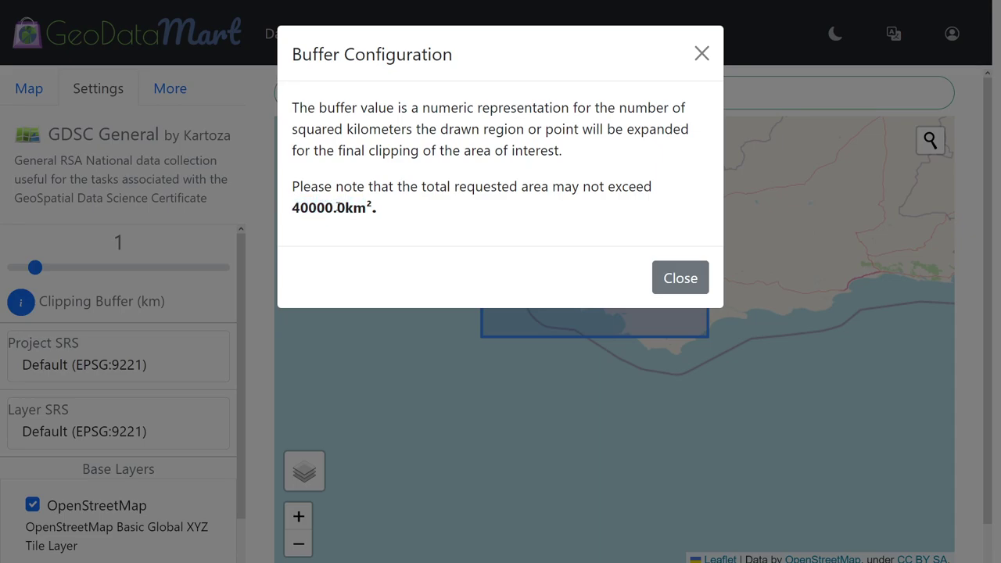
left_click(688, 280)
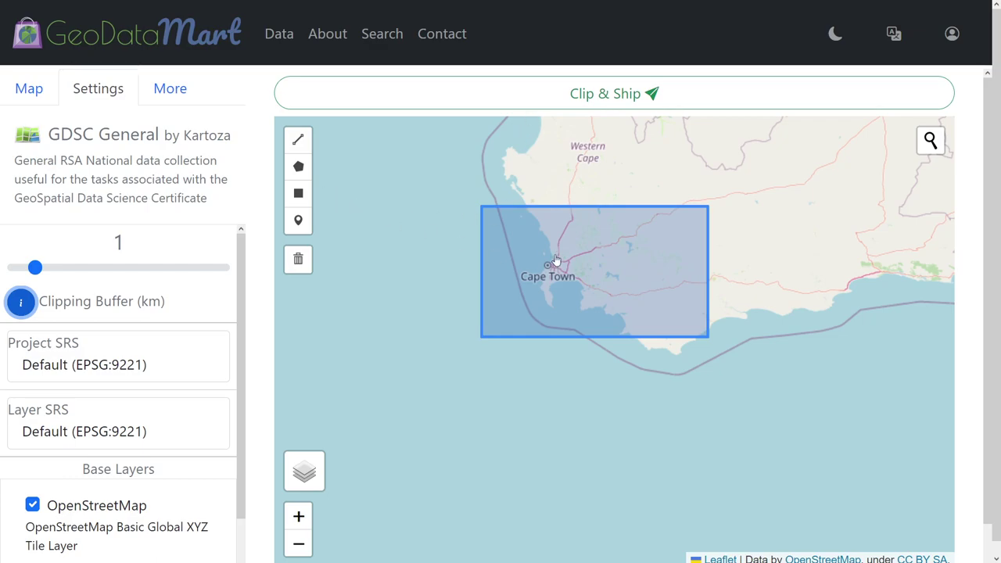
Reshape the clip rectangle by lowering its top corners and shifting its bottom corners.
left_click(507, 227)
left_click_drag(480, 207, 483, 139)
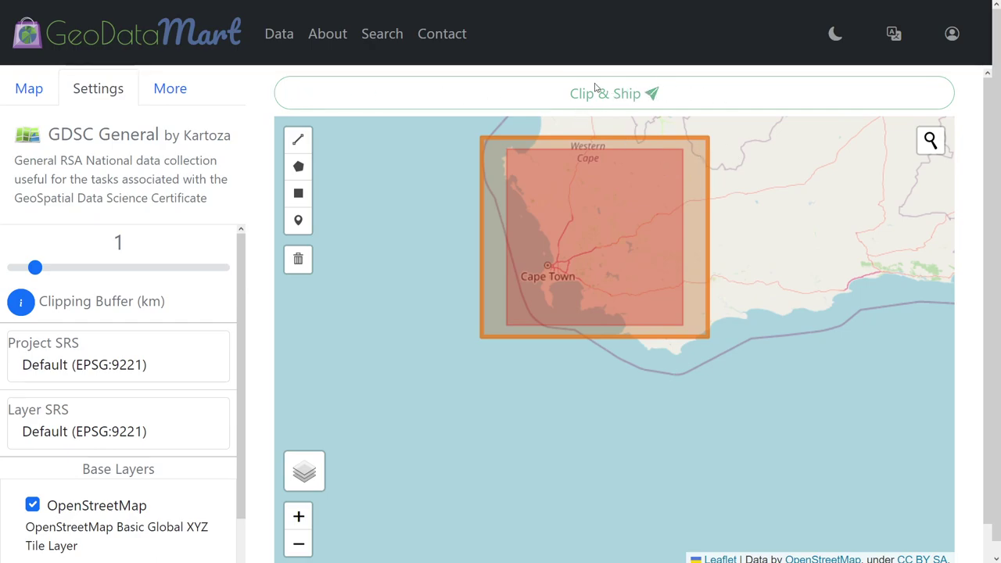
left_click(557, 180)
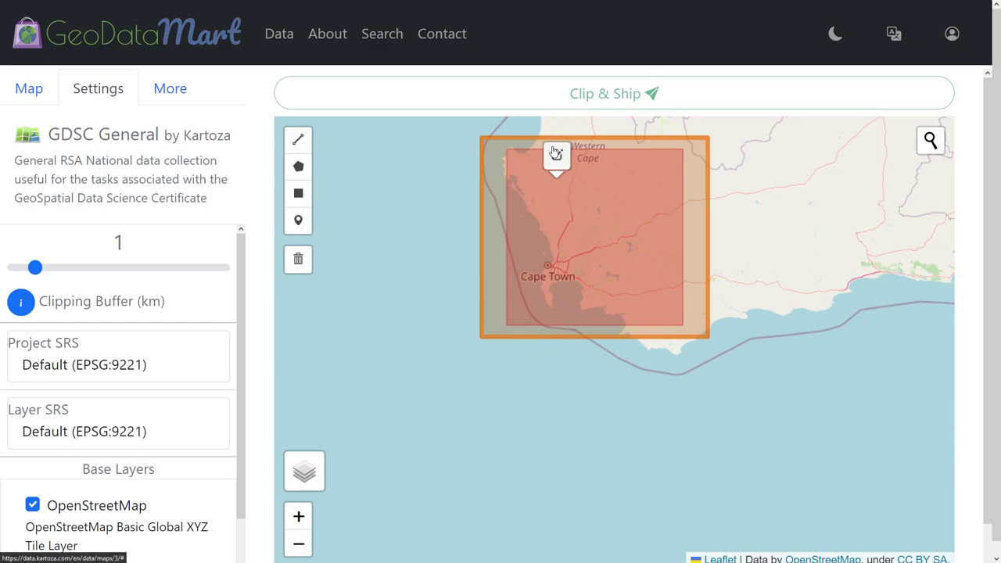
left_click(557, 155)
left_click_drag(488, 138, 474, 210)
left_click_drag(708, 141, 708, 220)
left_click_drag(481, 337, 472, 290)
left_click_drag(710, 338, 732, 266)
left_click(789, 255)
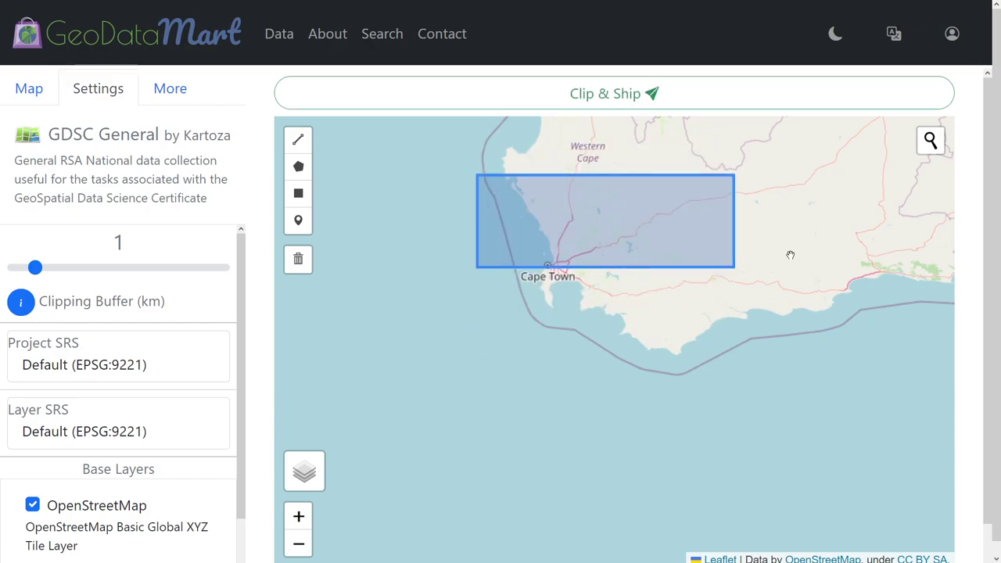
Move the clip rectangle's left edge eastward so it stretches across the Western Cape.
left_click(697, 235)
left_click(697, 218)
scroll(740, 223, "down", 2)
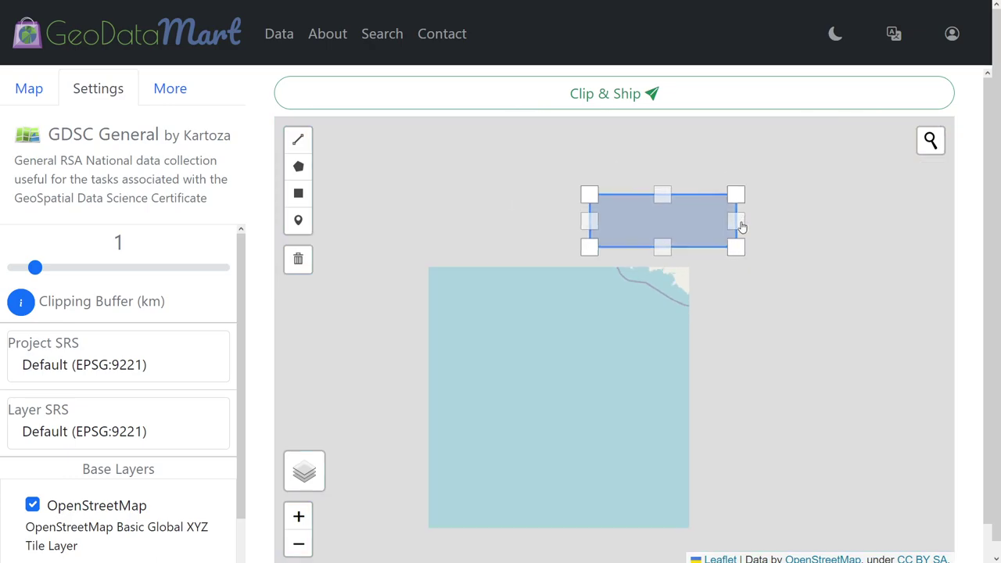
left_click(794, 229)
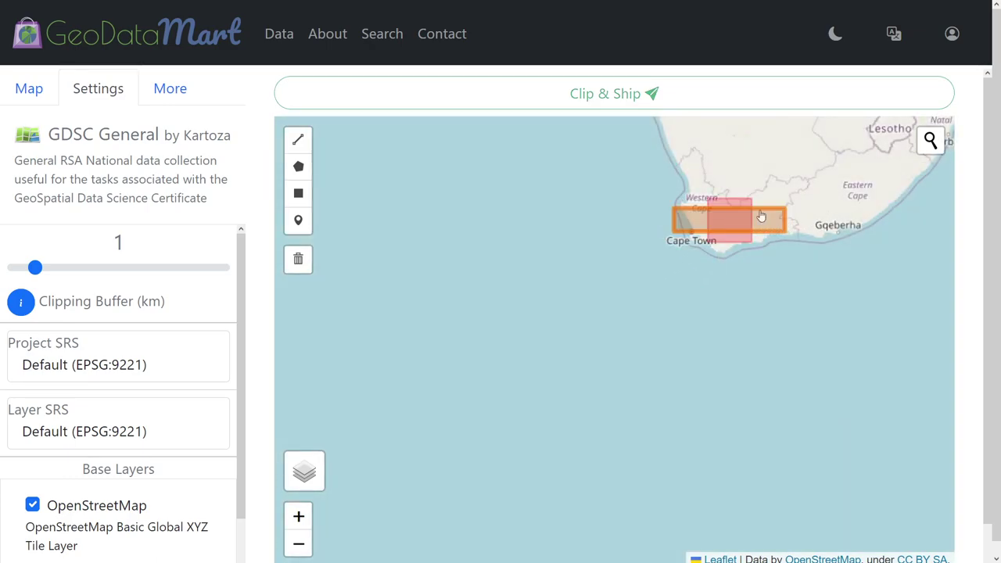
scroll(770, 214, "up", 2)
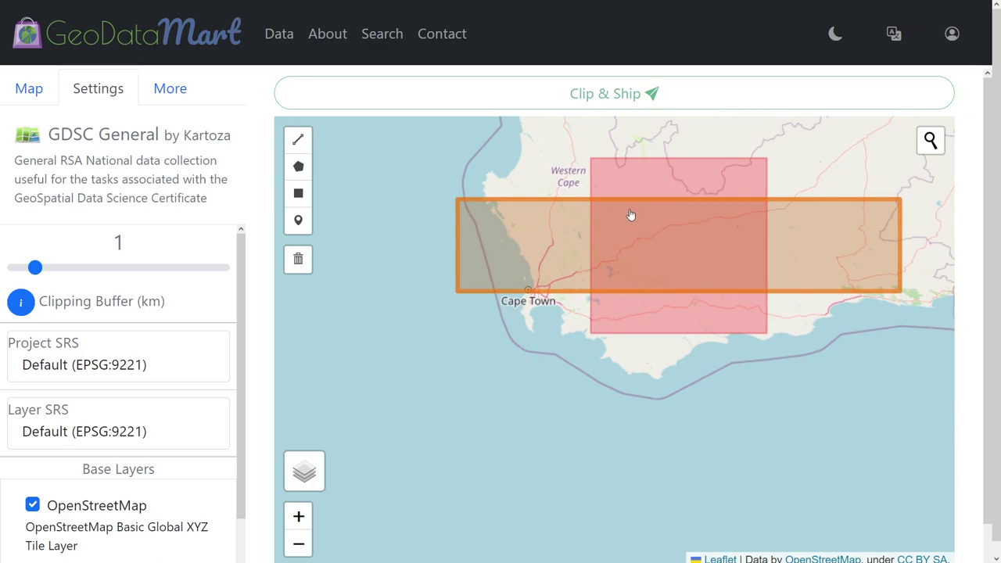
left_click(595, 225)
left_click(601, 199)
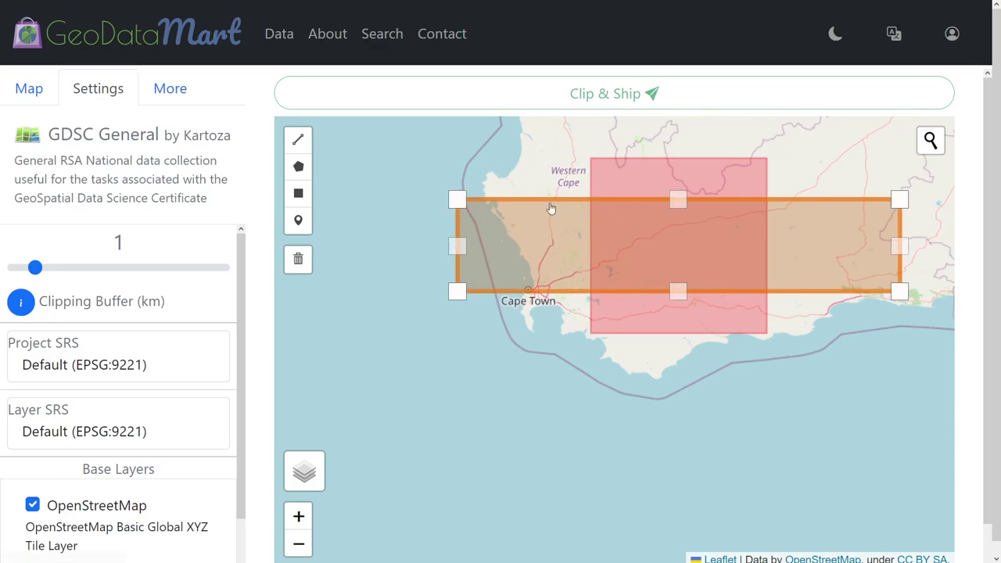
left_click_drag(458, 289, 522, 303)
Finish the rectangle edit, hide Max Extents and keep Buffered Extent visible.
left_click(500, 327)
mouse_move(301, 488)
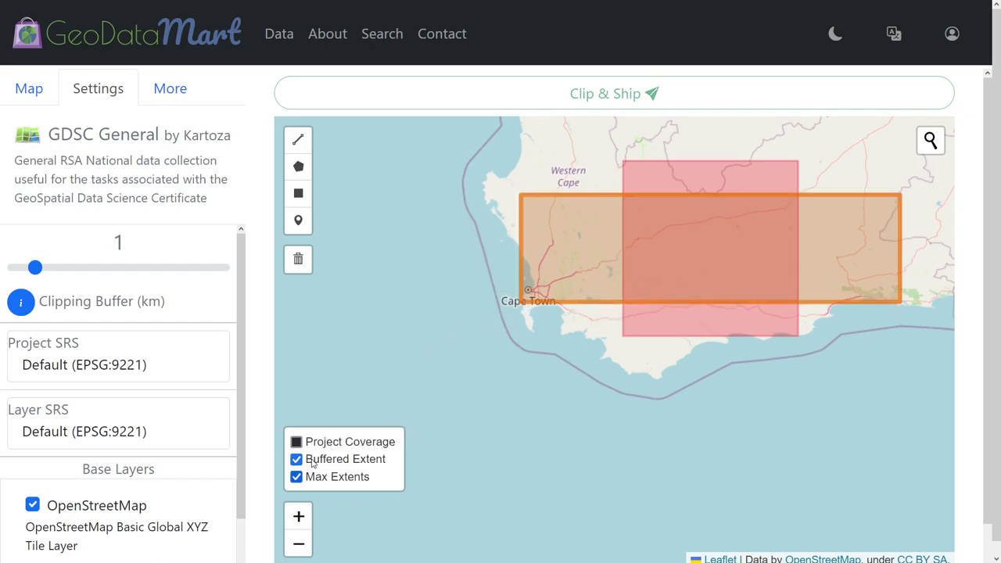
left_click(311, 463)
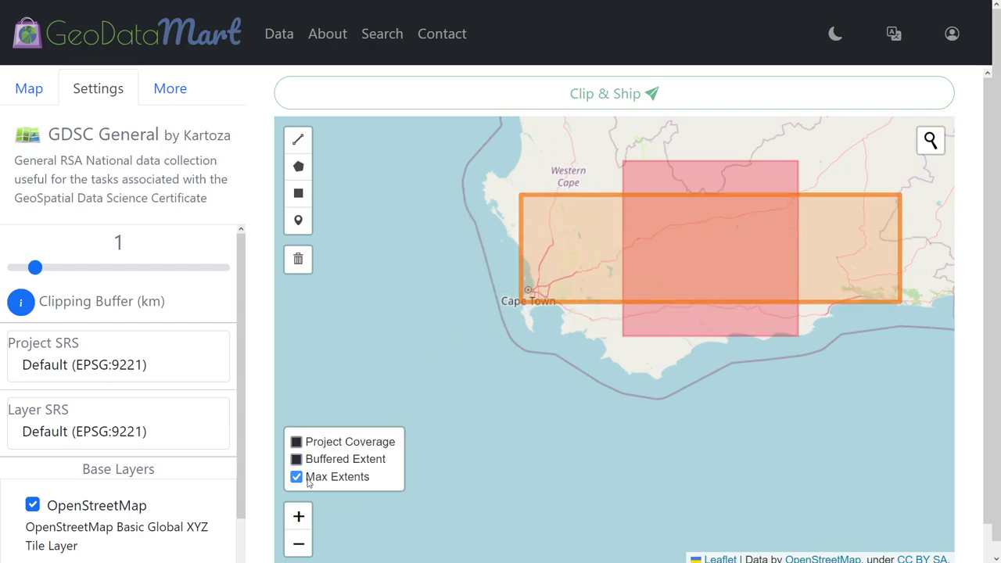
left_click(296, 476)
left_click(296, 460)
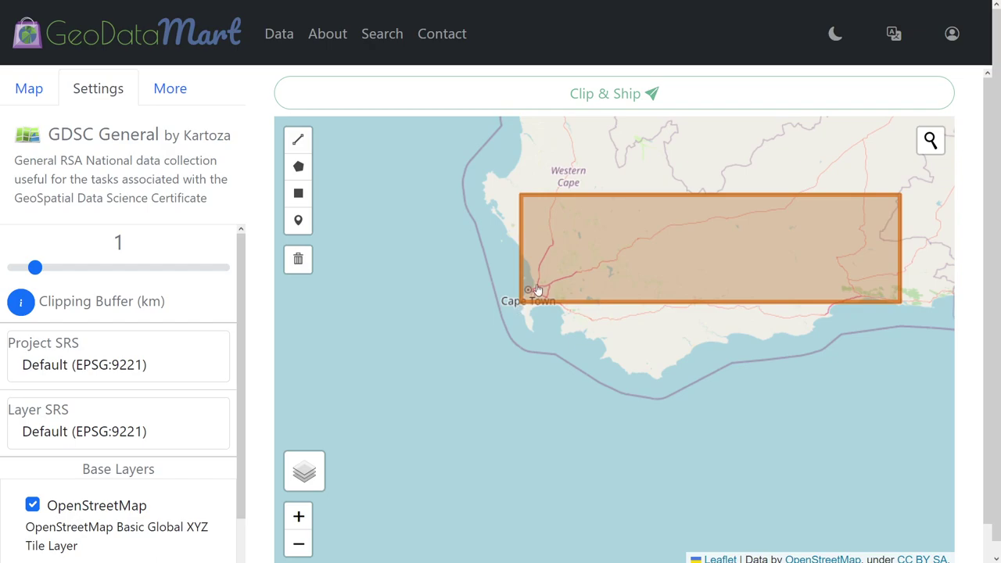
Clear the old clip area and draw a new rectangle around Simon's Town.
left_click(297, 258)
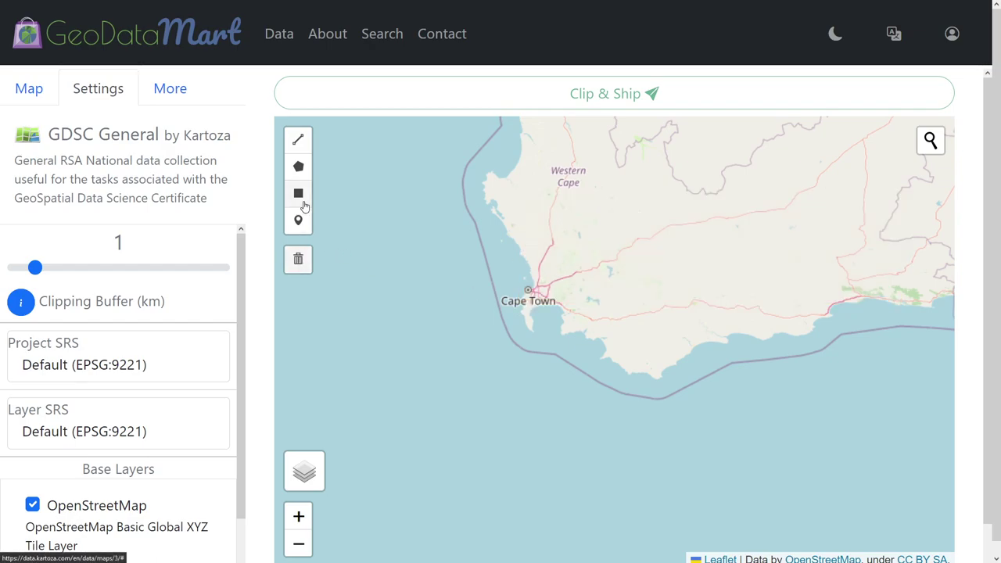
left_click(298, 193)
scroll(531, 320, "up", 3)
left_click_drag(479, 213, 553, 307)
scroll(516, 188, "down", 1)
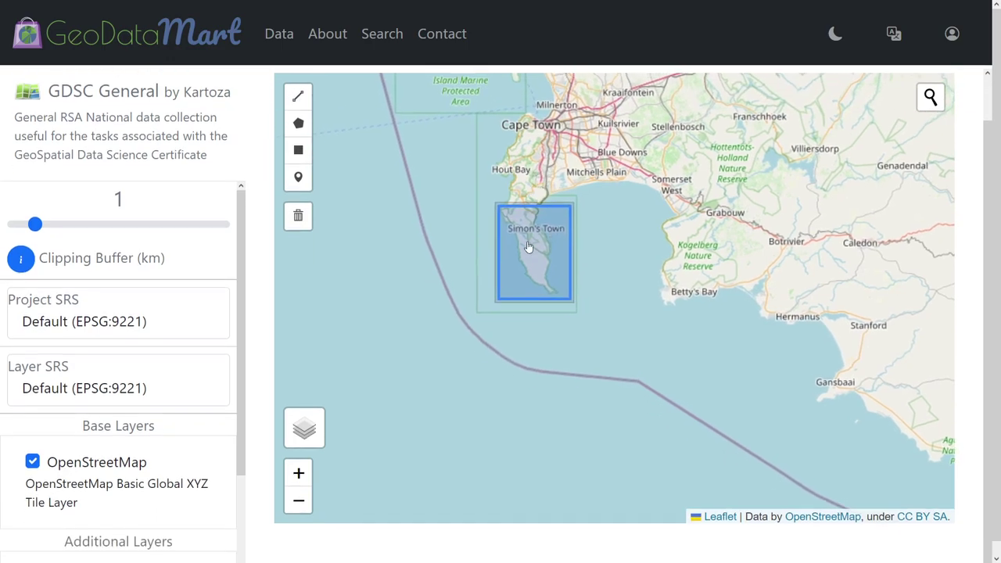
scroll(523, 221, "up", 3)
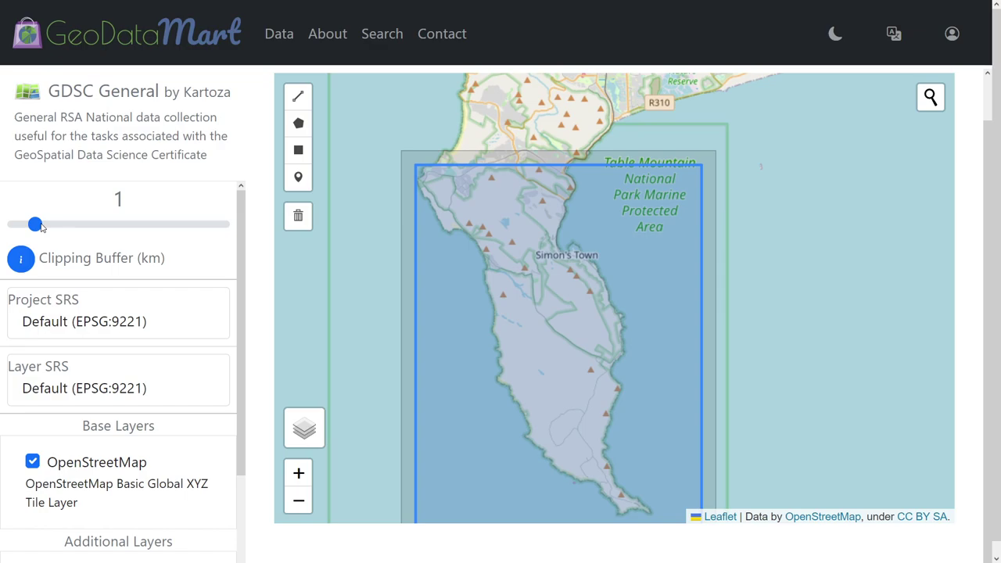
Place a marker near False Bay Nature Reserve and widen the clipping buffer to 3 km.
left_click(298, 177)
left_click_drag(541, 118, 574, 194)
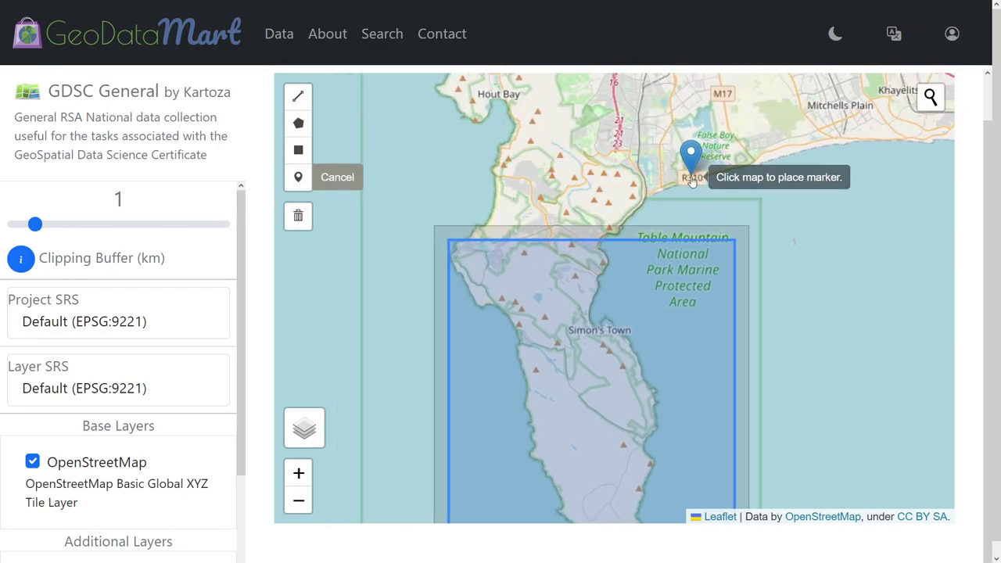
left_click(690, 190)
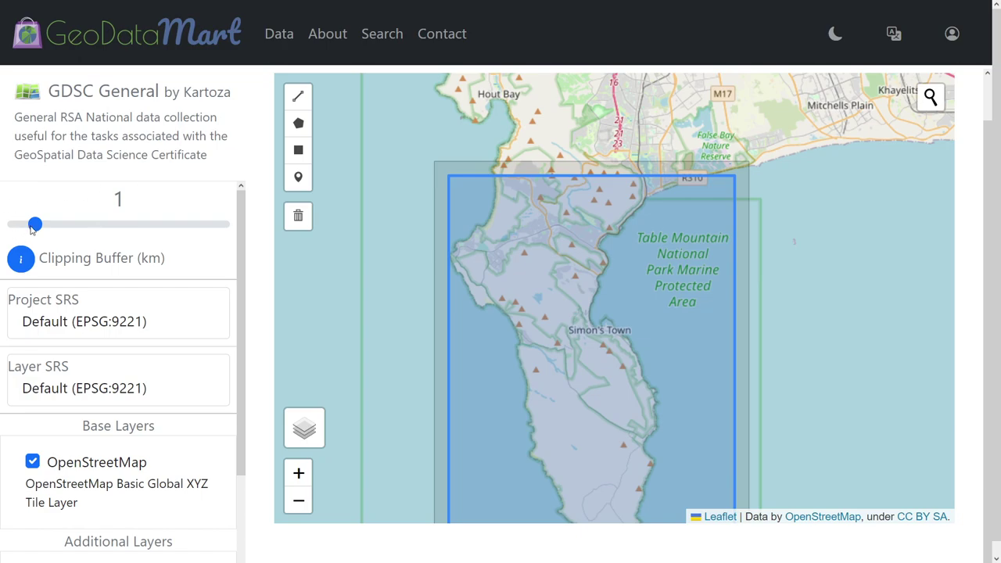
left_click_drag(35, 224, 76, 225)
scroll(194, 147, "up", 1)
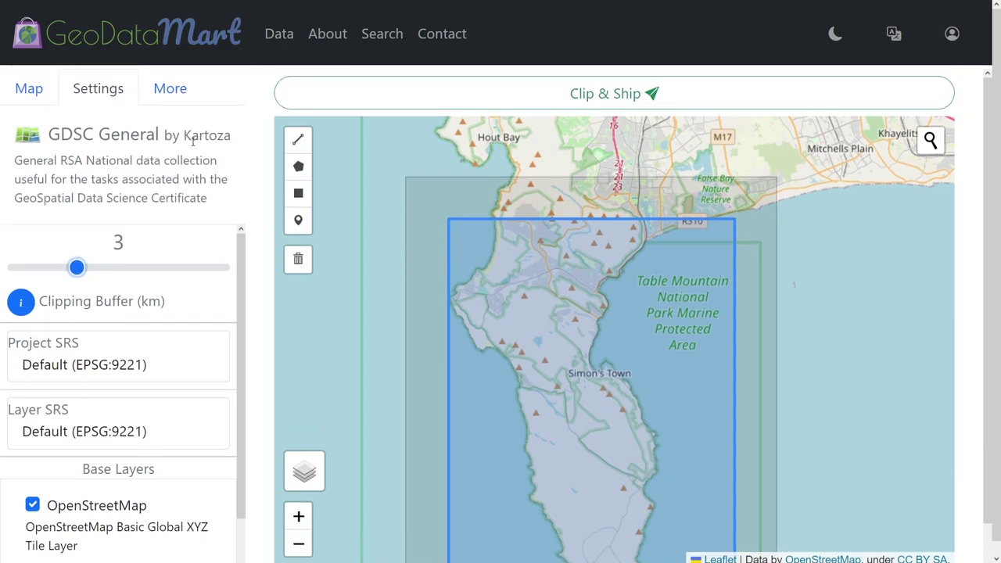
left_click(176, 83)
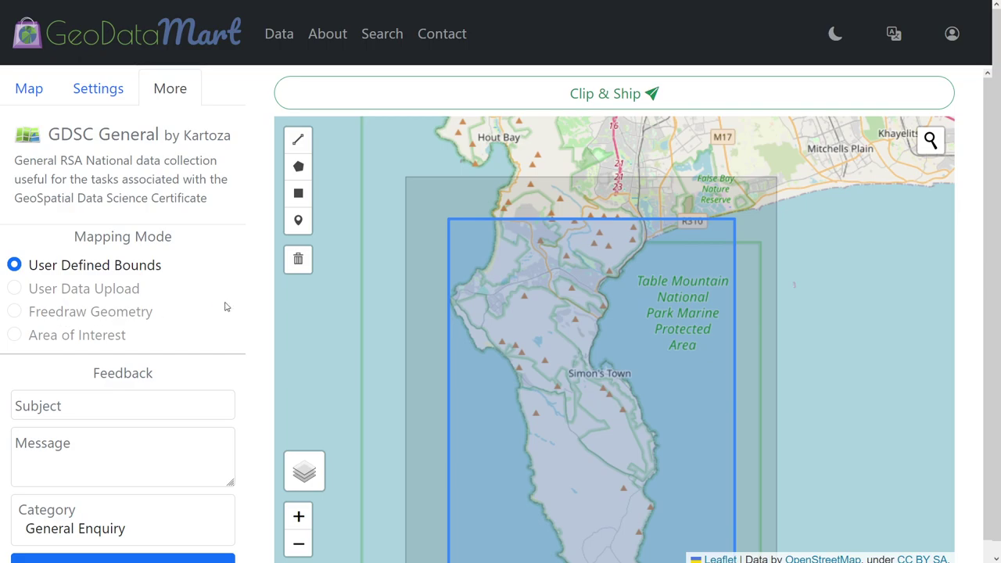
scroll(187, 291, "down", 1)
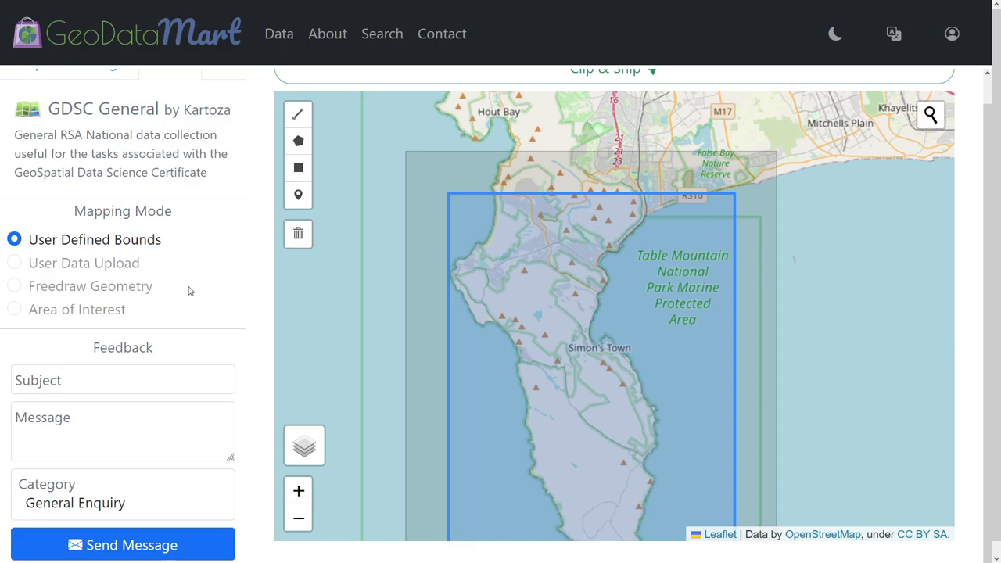
scroll(185, 291, "up", 1)
left_click(117, 94)
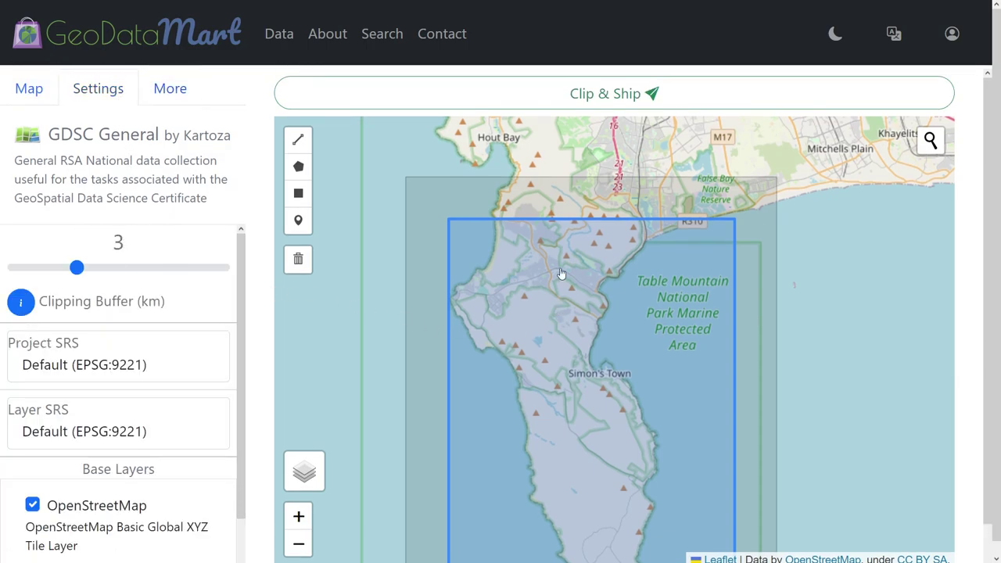
Set the clipping buffer to 2.5 km and draw a new clip rectangle near Cape Town.
left_click_drag(77, 267, 35, 267)
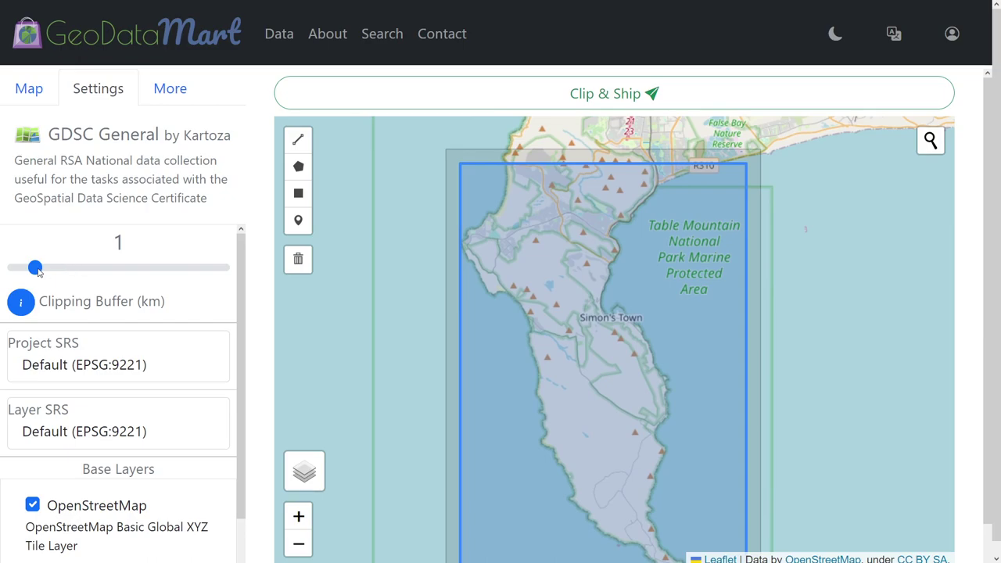
left_click_drag(36, 267, 66, 270)
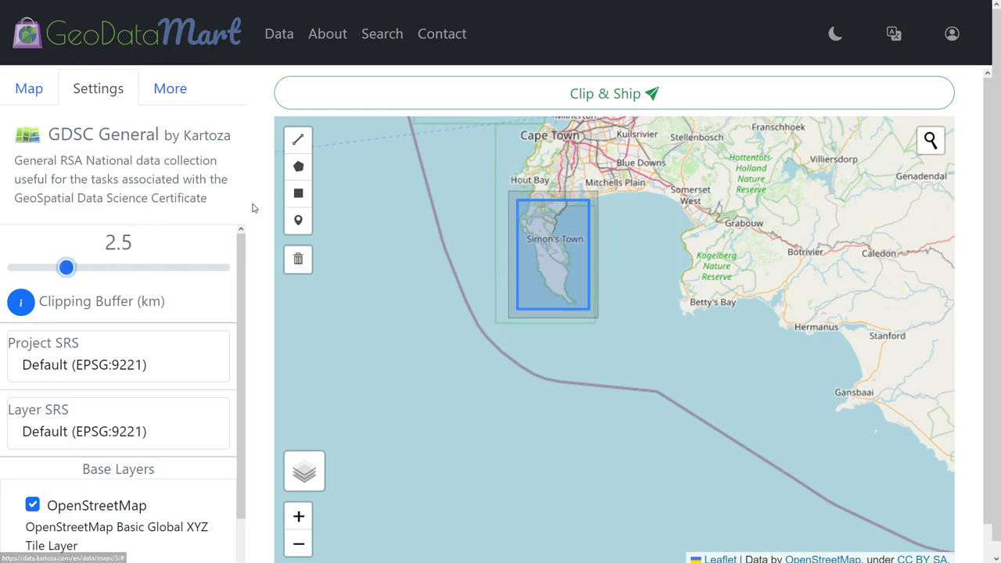
left_click(298, 193)
scroll(567, 257, "down", 2)
left_click_drag(553, 219, 616, 266)
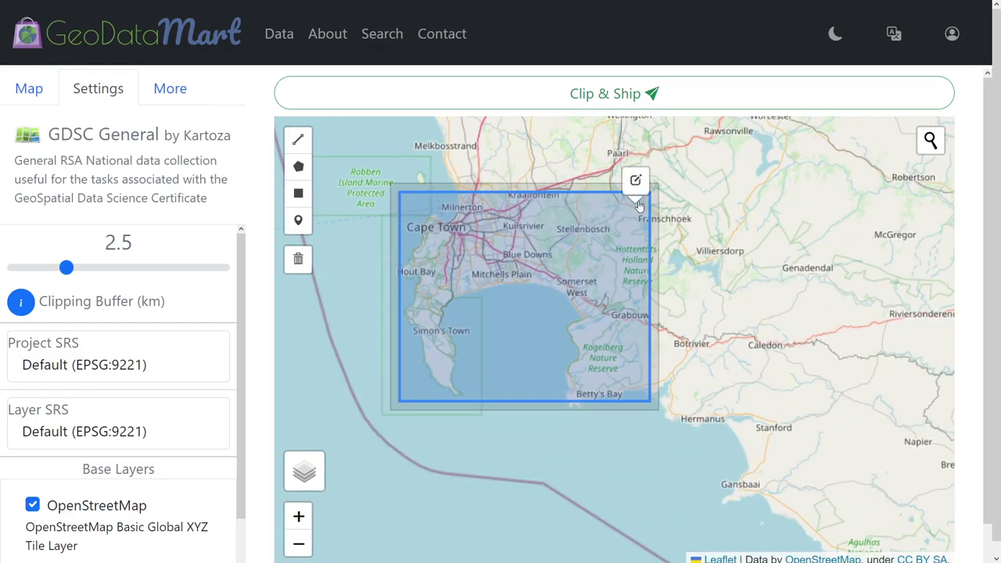
Pull the new rectangle's top-right and bottom-right corners outward to enlarge it.
left_click(635, 180)
left_click_drag(649, 192, 811, 121)
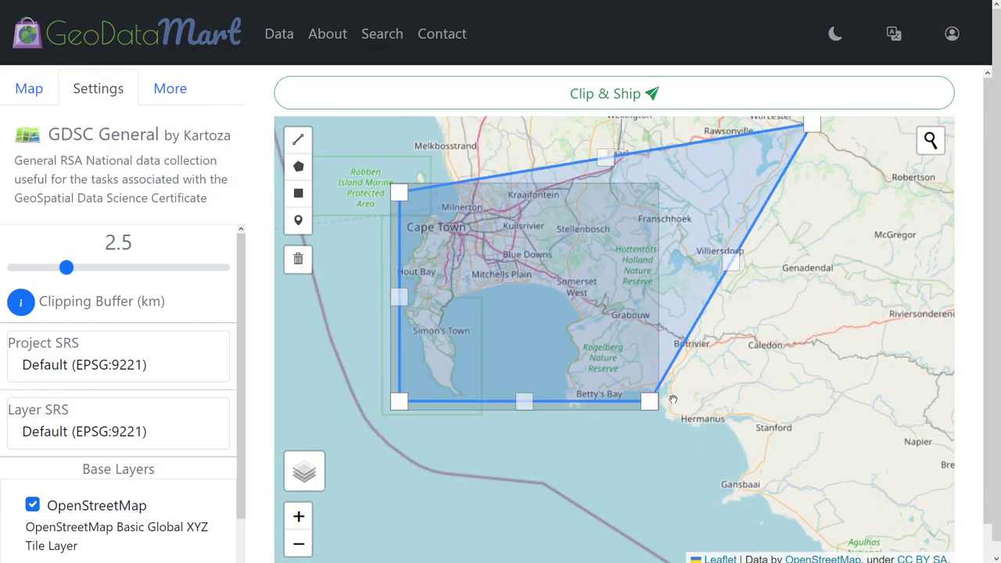
left_click_drag(650, 401, 855, 452)
scroll(844, 270, "down", 2)
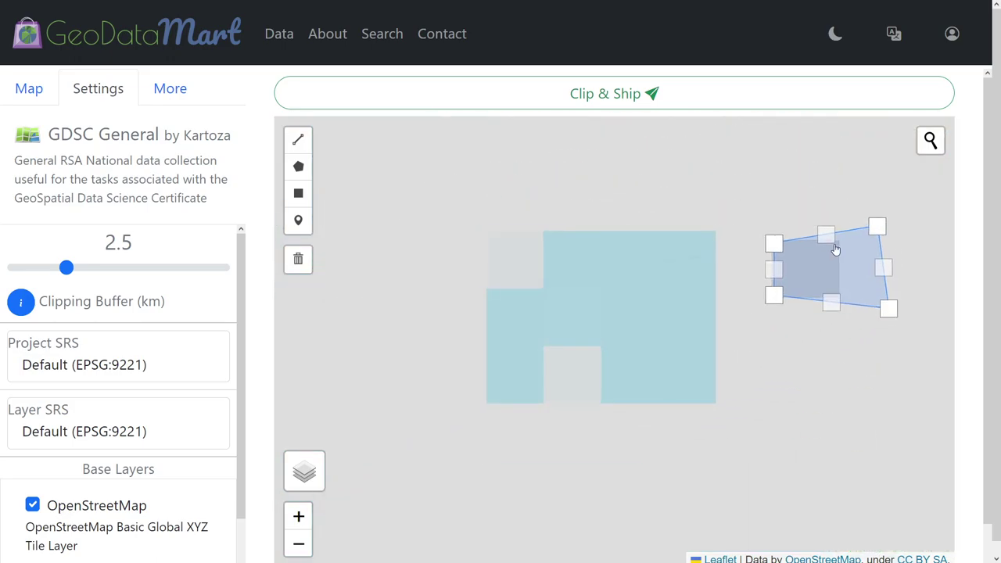
left_click(827, 219)
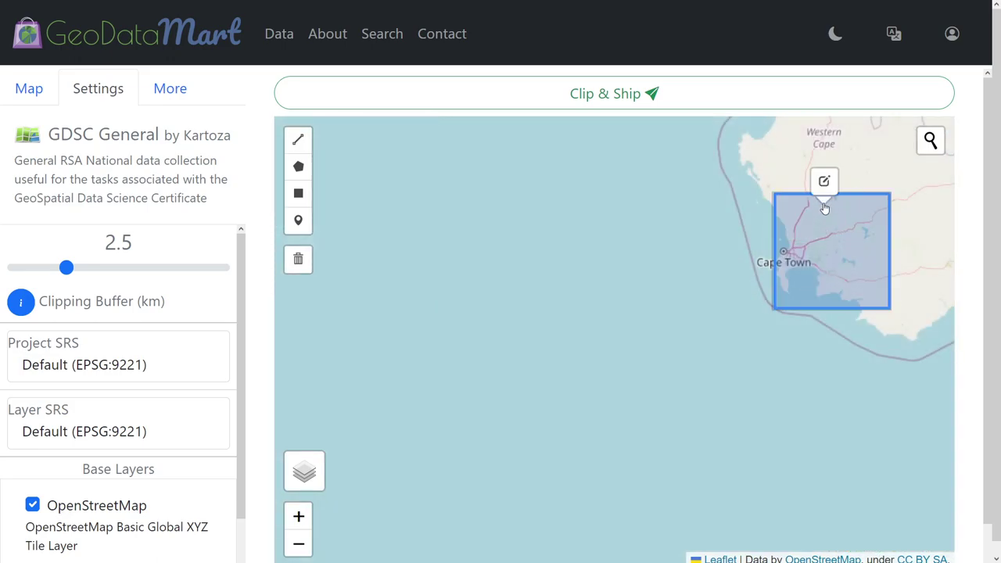
Widen the clip area westward and stretch its top and bottom edges to enclose Cape Town.
left_click(823, 181)
left_click_drag(771, 251, 721, 250)
left_click(802, 296)
left_click(801, 272)
left_click_drag(806, 309, 813, 384)
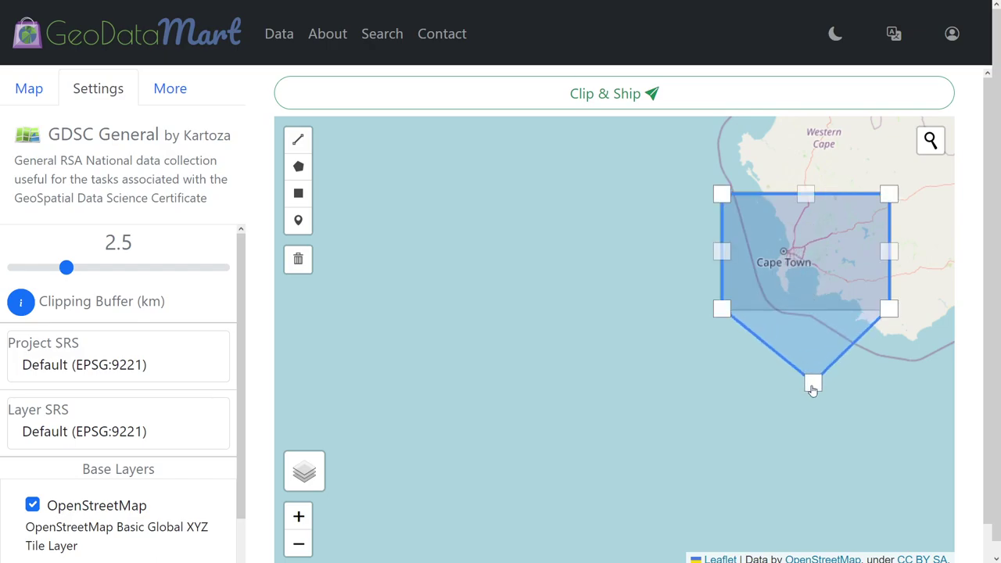
left_click_drag(805, 194, 800, 152)
left_click(844, 208)
left_click_drag(844, 208, 760, 214)
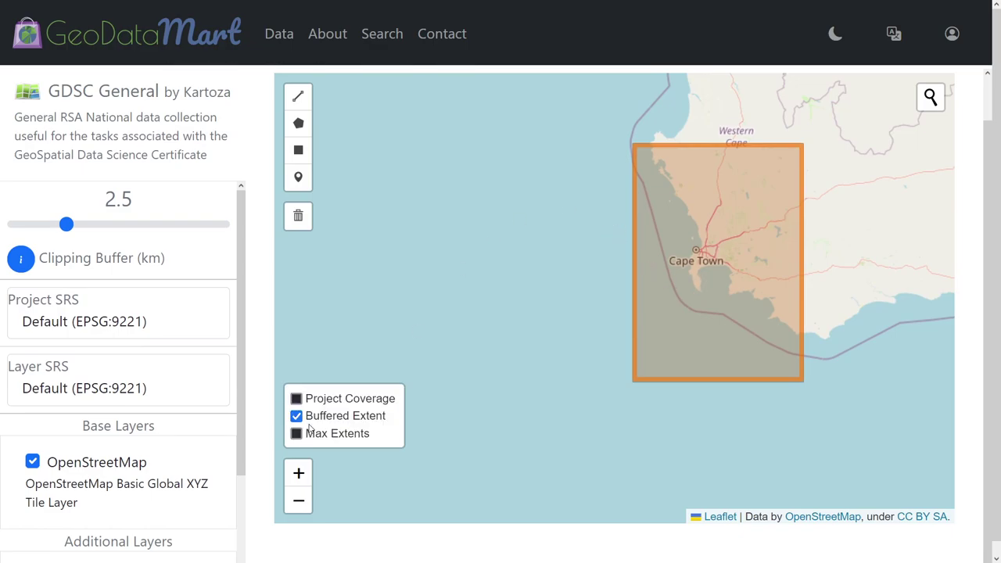
Show Max Extents and square up the clip rectangle by raising its bottom corners.
left_click(298, 433)
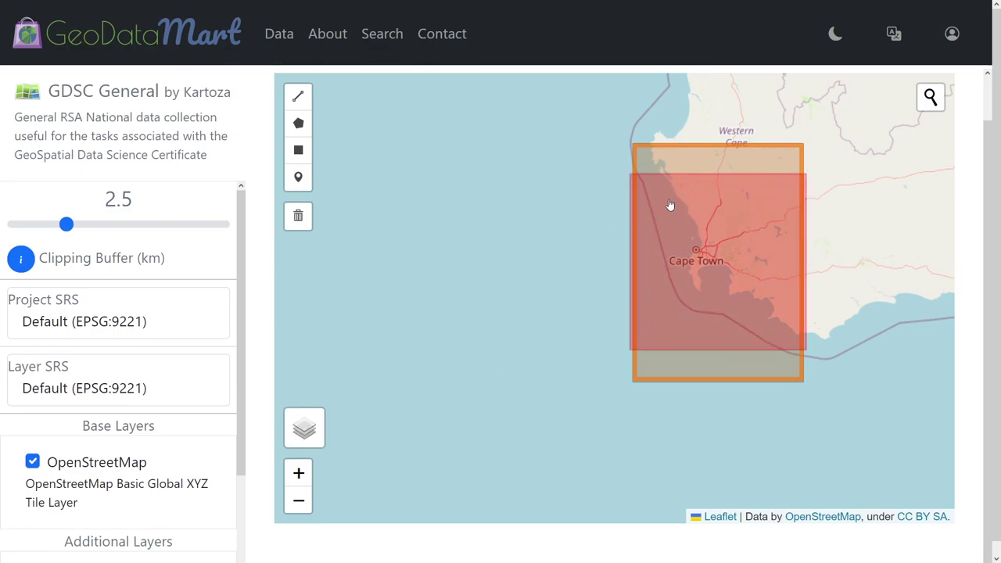
scroll(670, 205, "up", 2)
scroll(673, 292, "down", 2)
left_click(641, 431)
left_click(641, 415)
left_click_drag(637, 445, 636, 409)
left_click_drag(804, 444, 806, 413)
left_click_drag(809, 212, 804, 245)
mouse_move(642, 239)
left_mouse_down()
mouse_move(637, 232)
mouse_move(637, 242)
left_mouse_up()
left_click(596, 257)
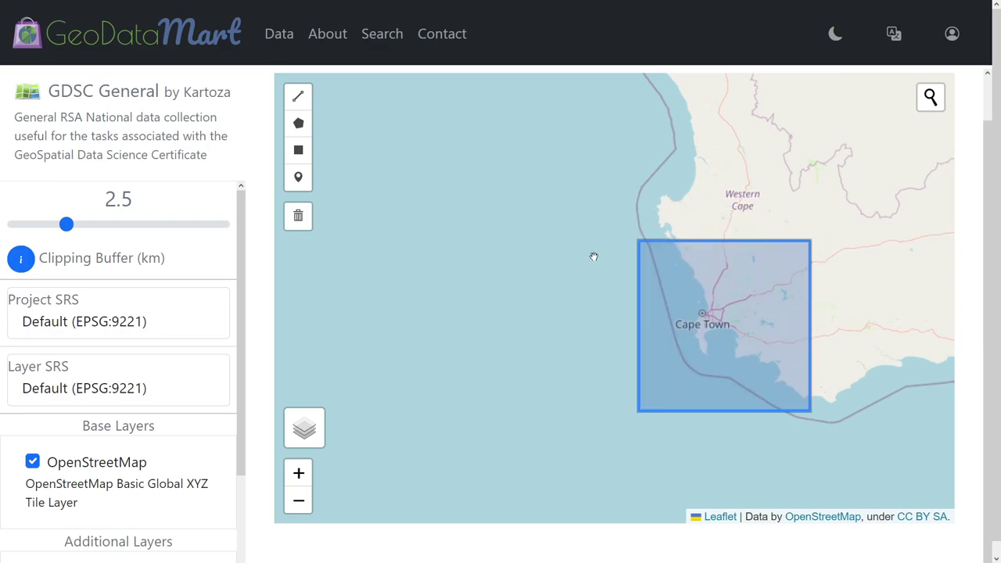
Expand the clipping buffer to 10 km, then bring it back down to 3 km.
left_click_drag(68, 225, 248, 227)
scroll(779, 304, "up", 3)
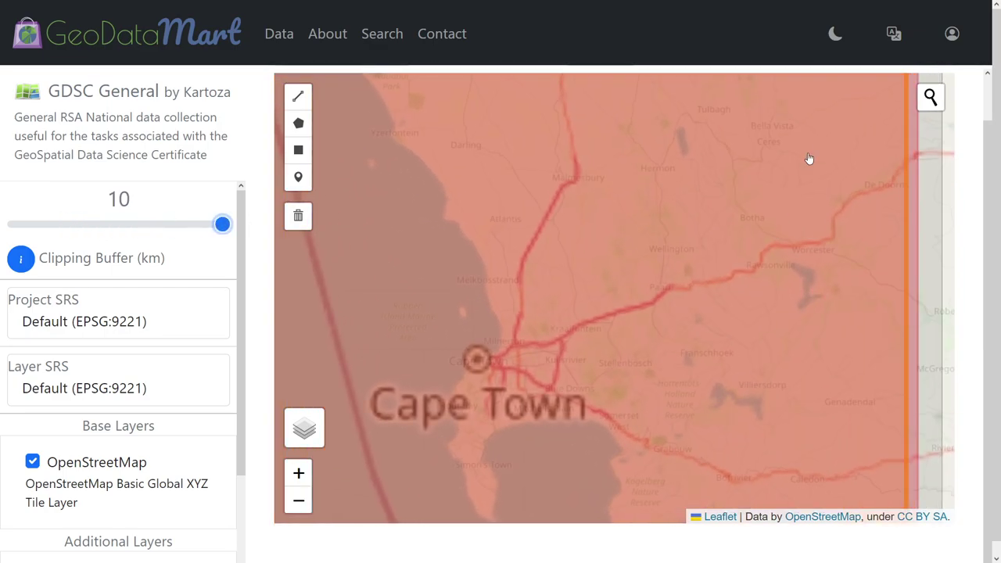
scroll(862, 156, "up", 2)
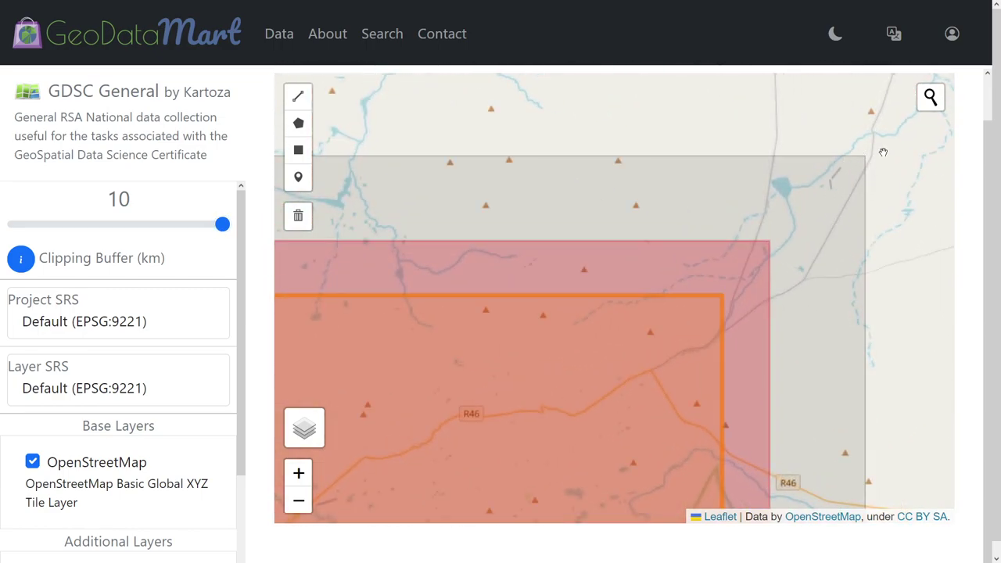
left_click_drag(222, 225, 76, 226)
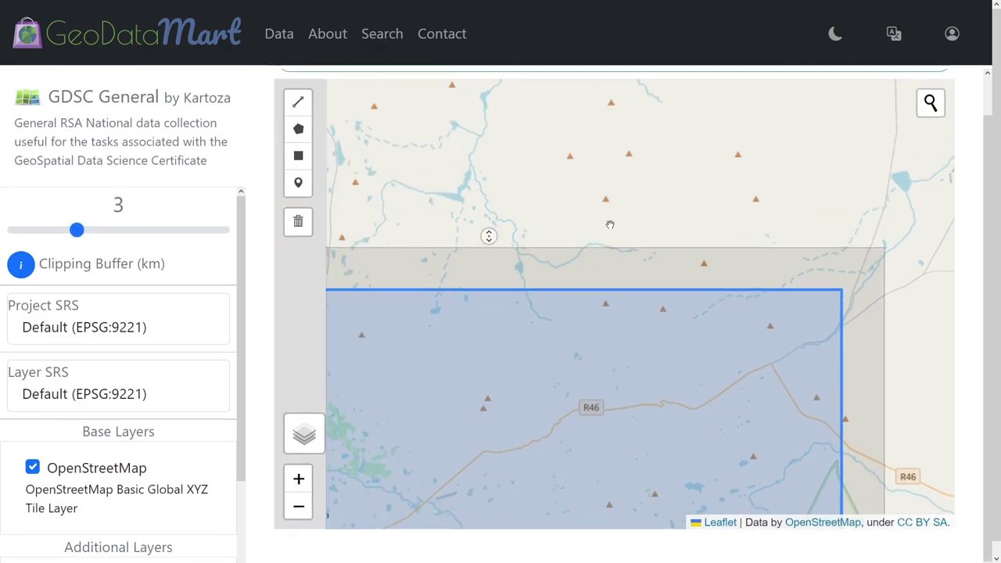
scroll(606, 225, "down", 3)
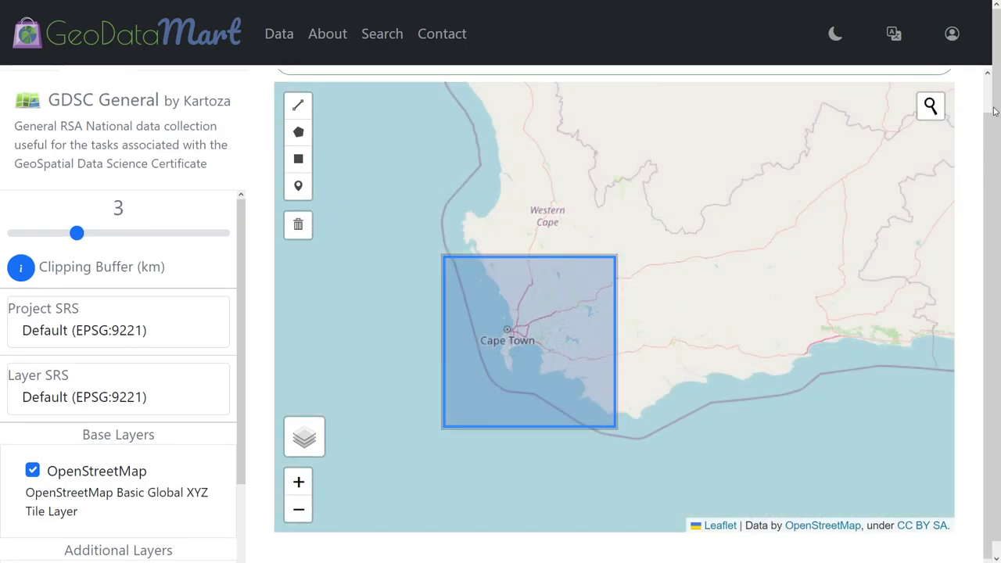
scroll(994, 109, "up", 1)
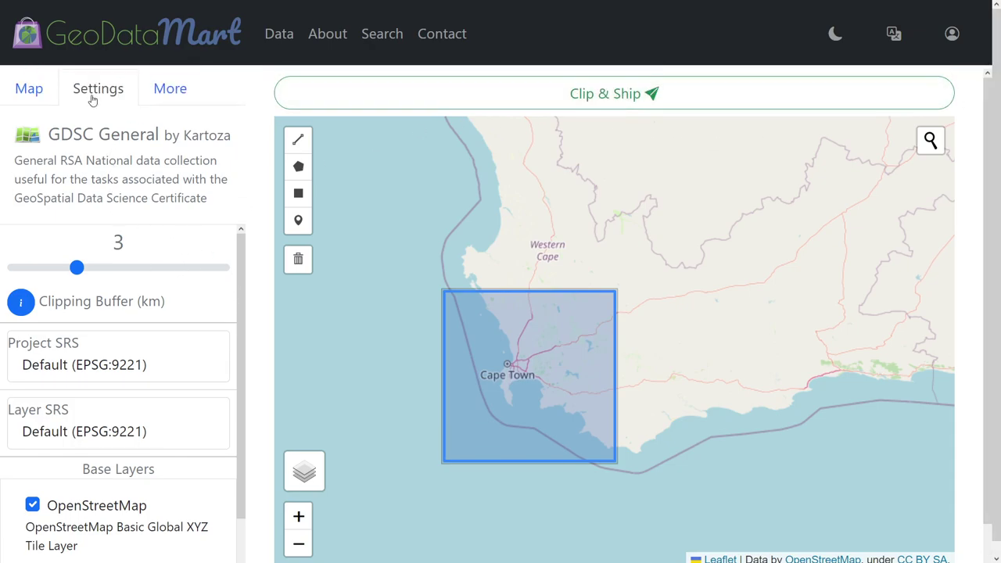
Tick Rain Stations Wr2012 and Sa Provinces in the Map tab's layer list.
left_click(36, 88)
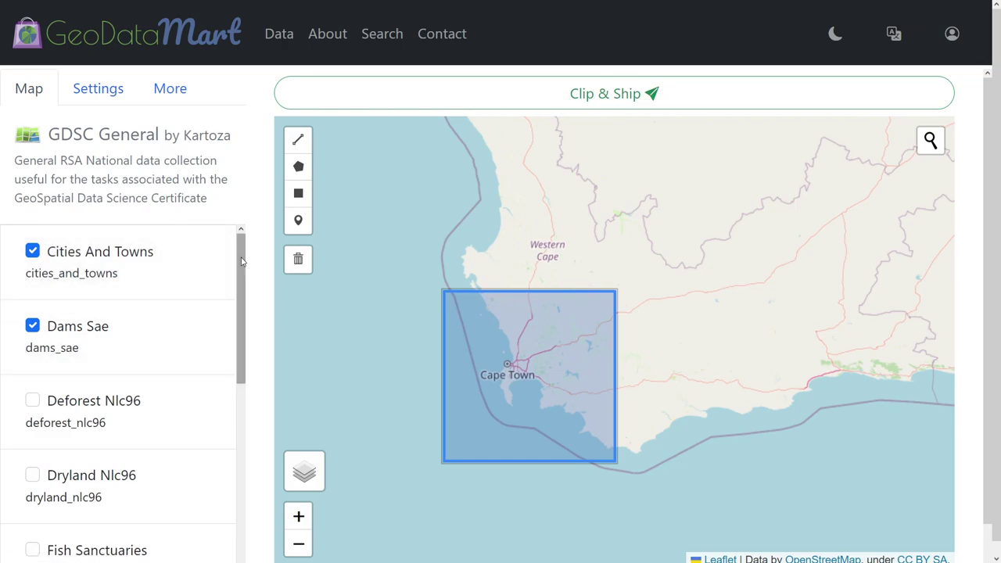
left_click_drag(242, 264, 239, 539)
left_click(33, 347)
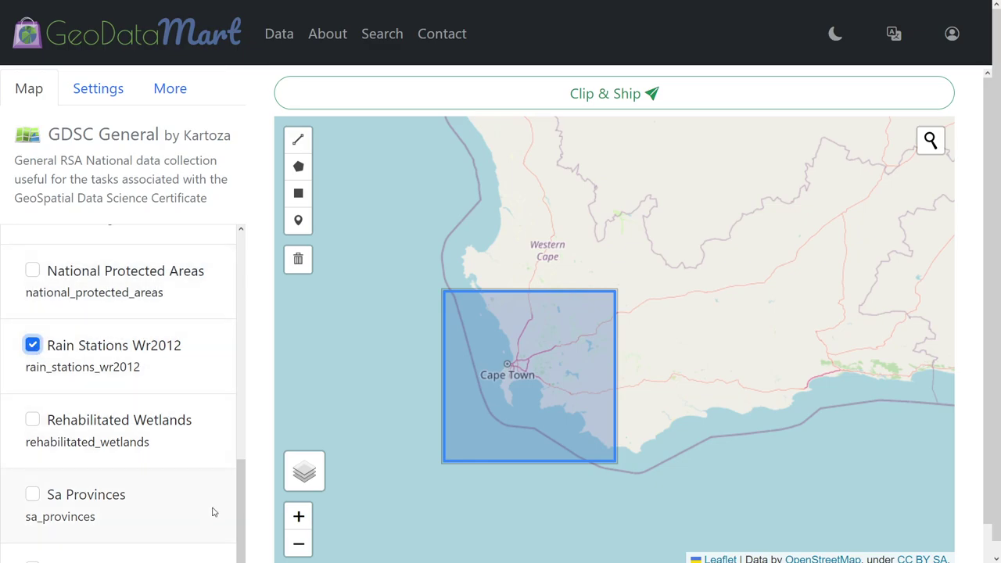
left_click(33, 494)
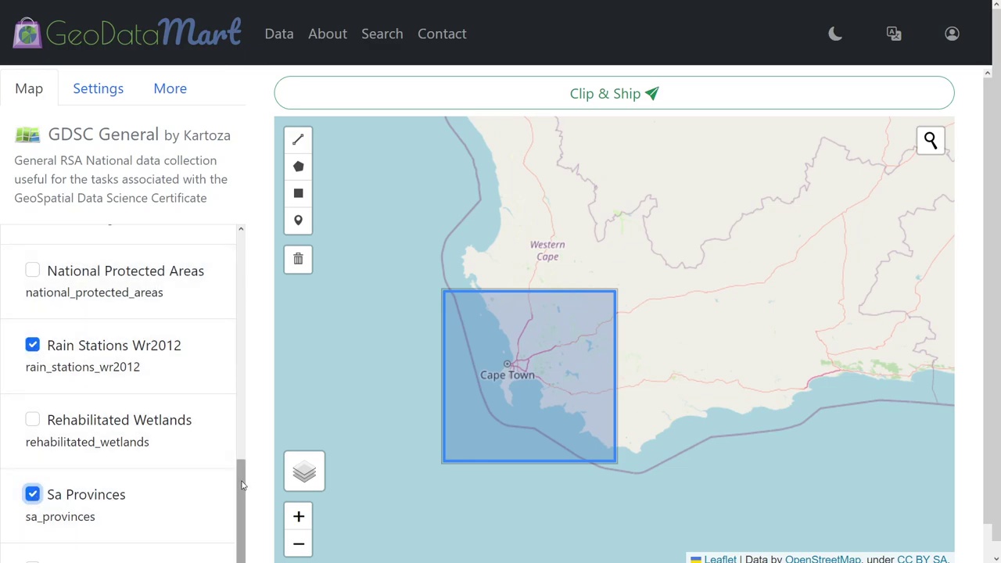
left_click_drag(240, 492, 209, 158)
left_click(116, 91)
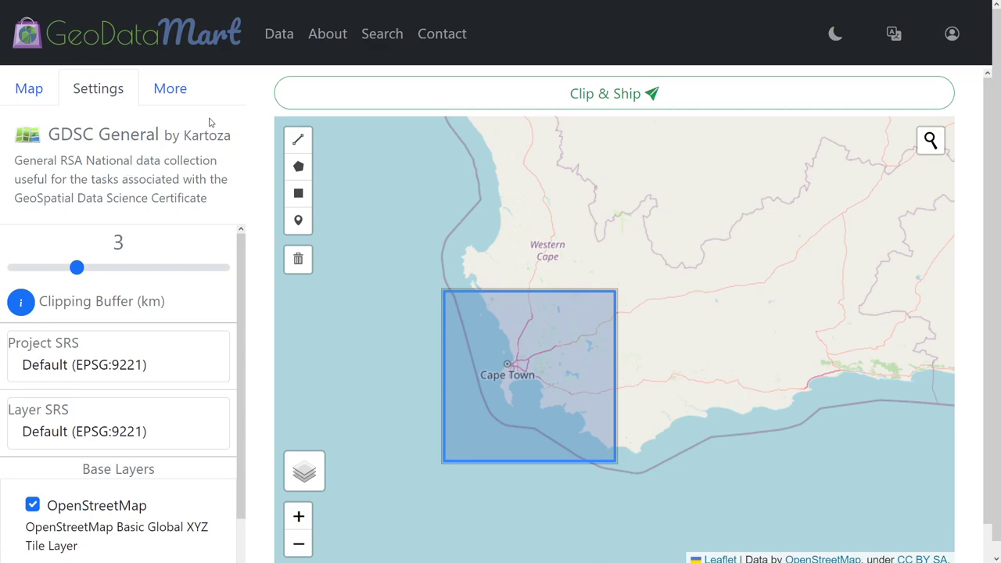
left_click_drag(241, 234, 230, 368)
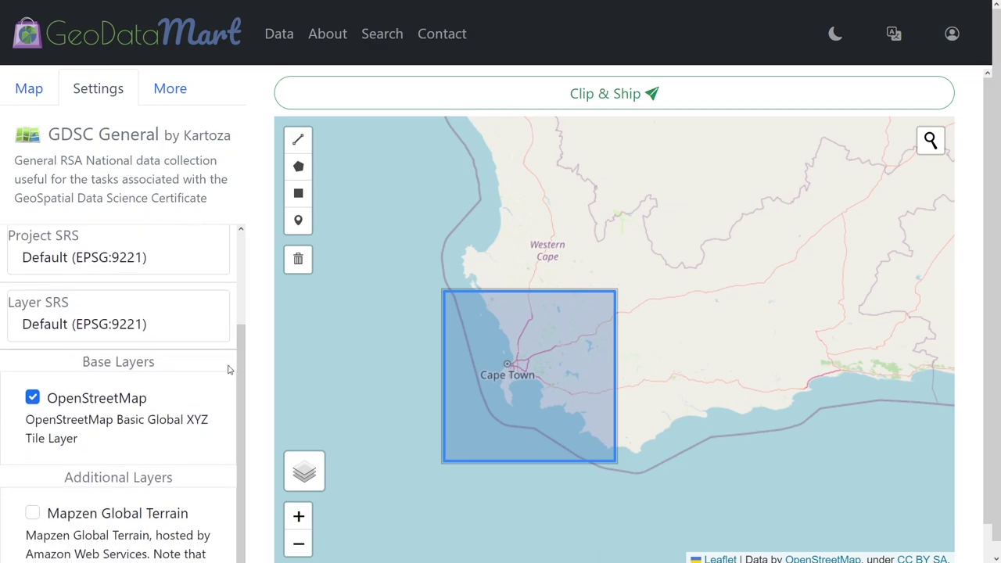
scroll(238, 313, "up", 1)
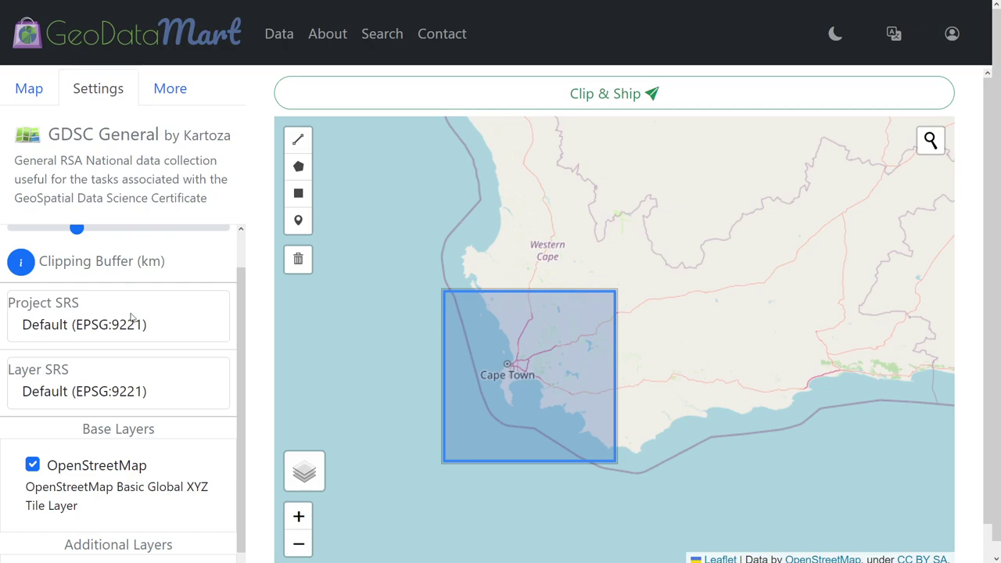
left_click(173, 404)
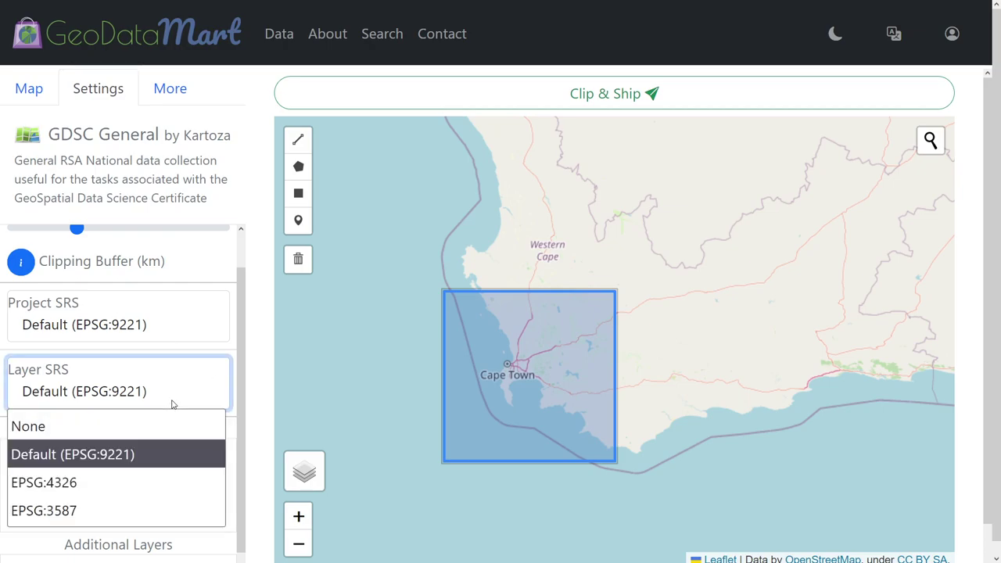
left_click(99, 432)
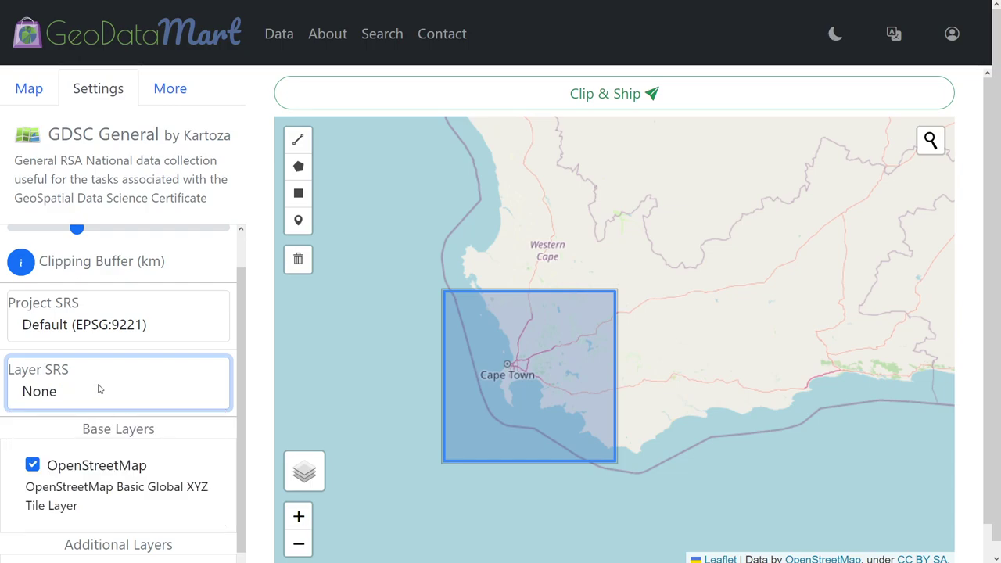
left_click(92, 385)
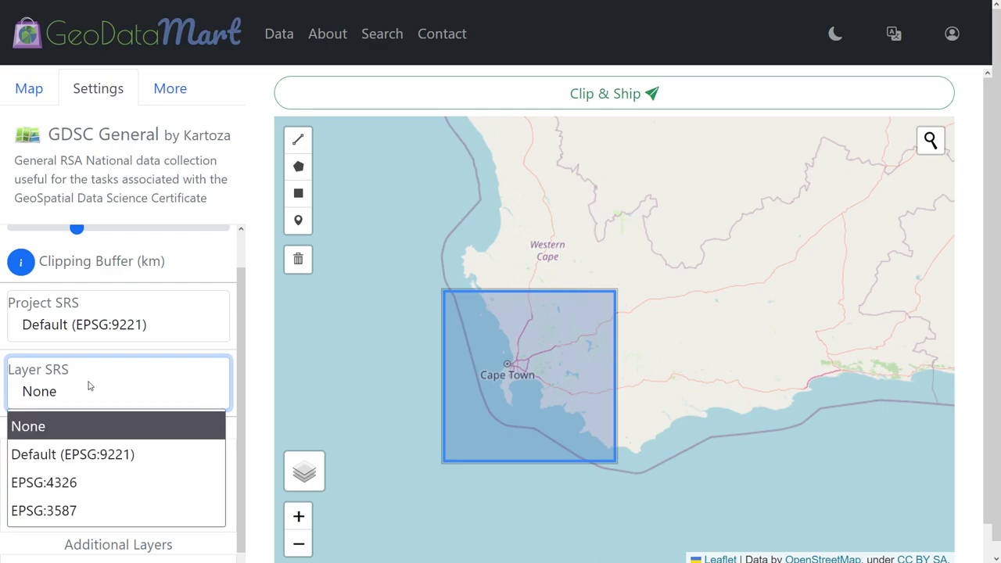
left_click(123, 449)
scroll(223, 334, "down", 1)
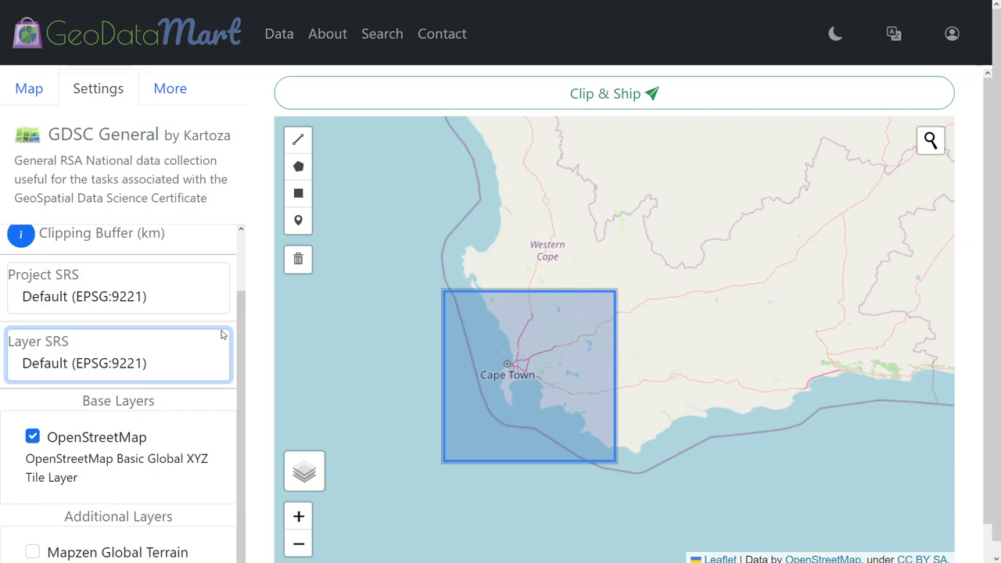
left_click_drag(243, 308, 244, 345)
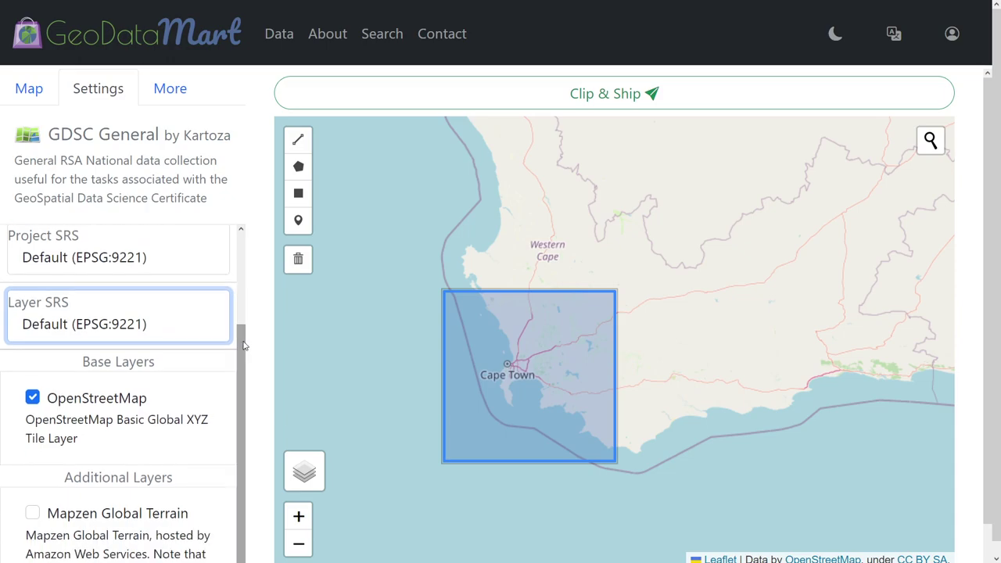
mouse_move(243, 345)
left_mouse_down()
mouse_move(248, 286)
mouse_move(245, 345)
left_mouse_up()
scroll(210, 402, "down", 1)
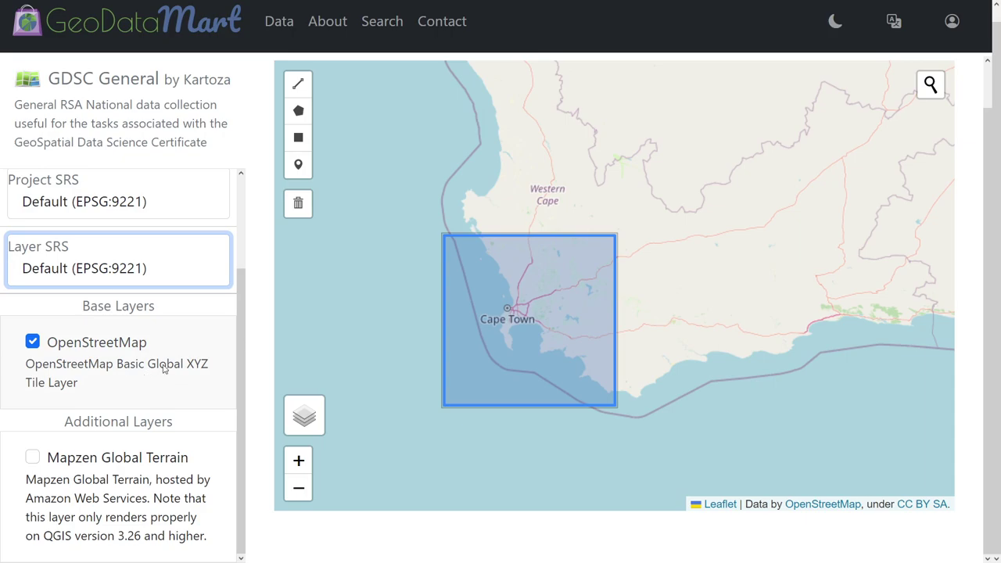
left_click(32, 458)
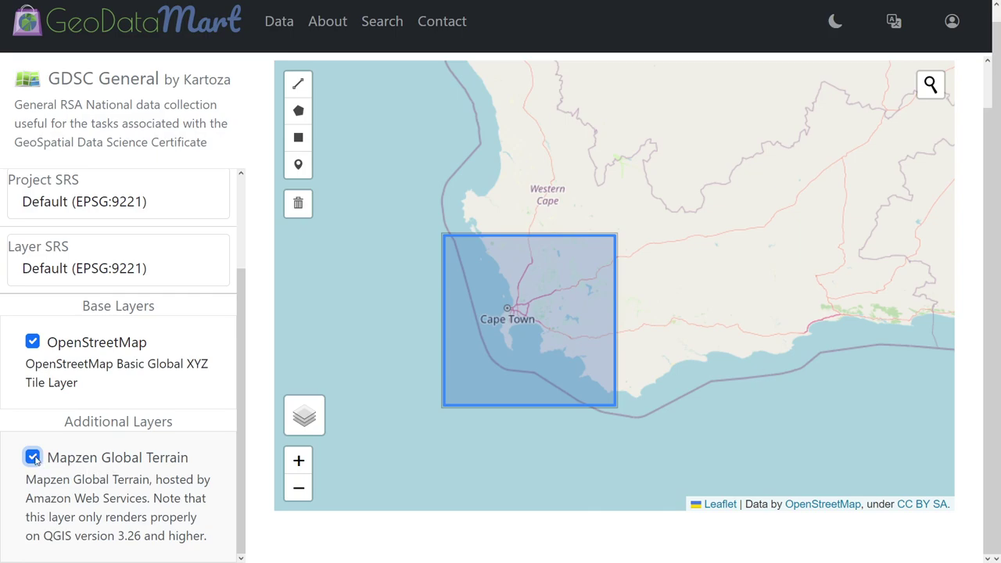
left_click(32, 460)
scroll(230, 370, "up", 3)
scroll(163, 456, "down", 3)
scroll(201, 368, "up", 4)
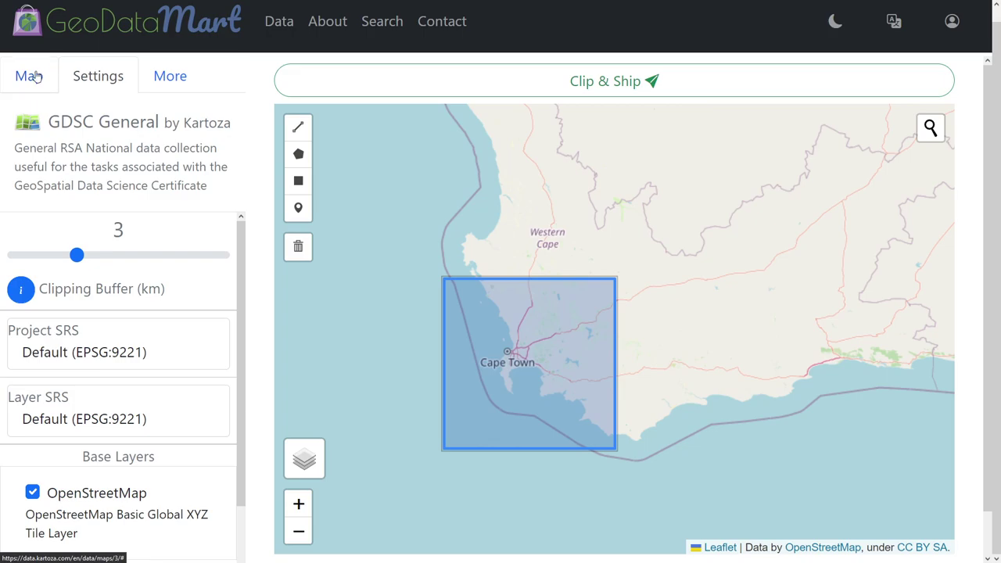
Recheck the ticked layers in the Map checklist and submit the area with Clip & Ship.
left_click(38, 81)
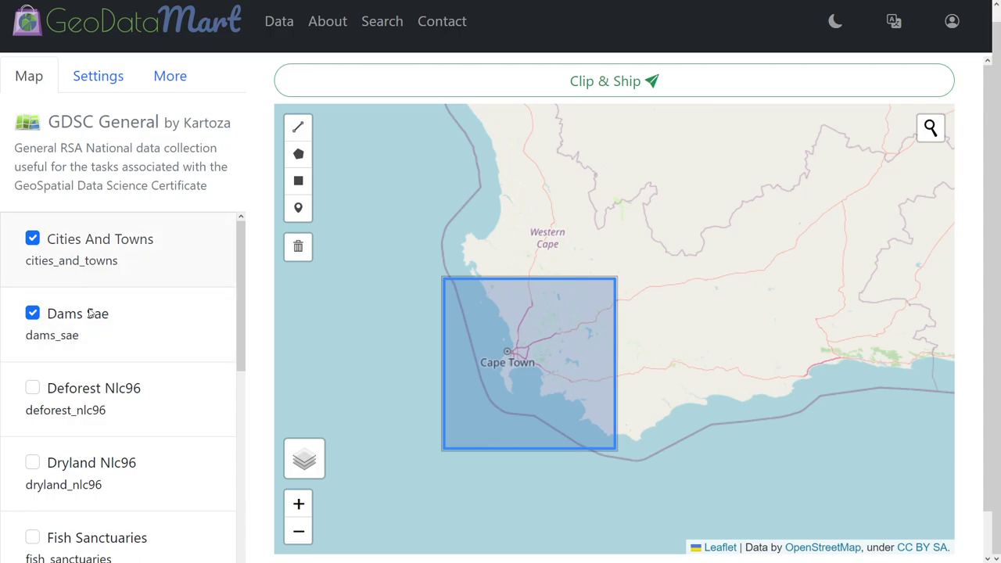
left_click_drag(242, 270, 242, 454)
scroll(223, 448, "down", 1)
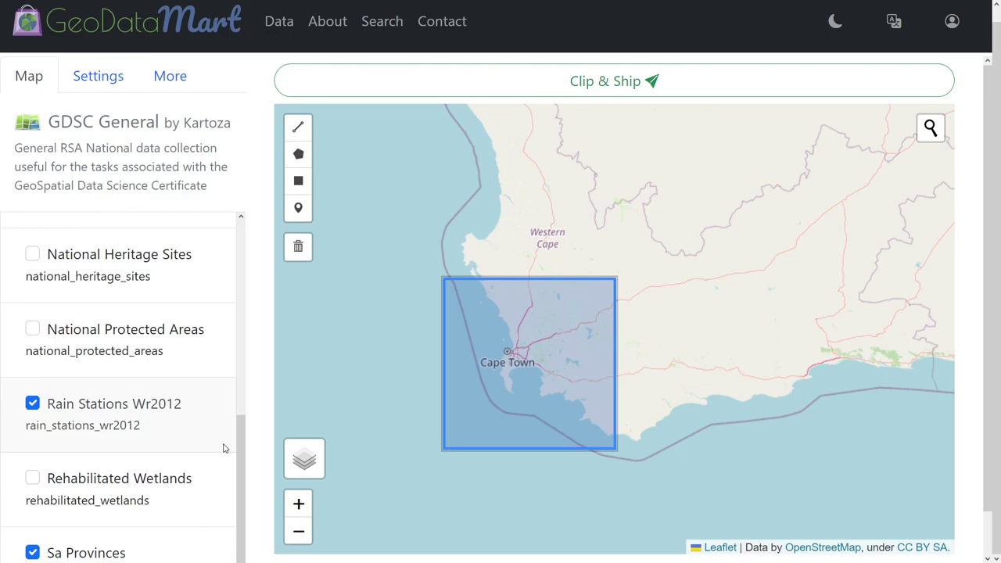
scroll(235, 510, "down", 2)
left_click_drag(234, 511, 252, 219)
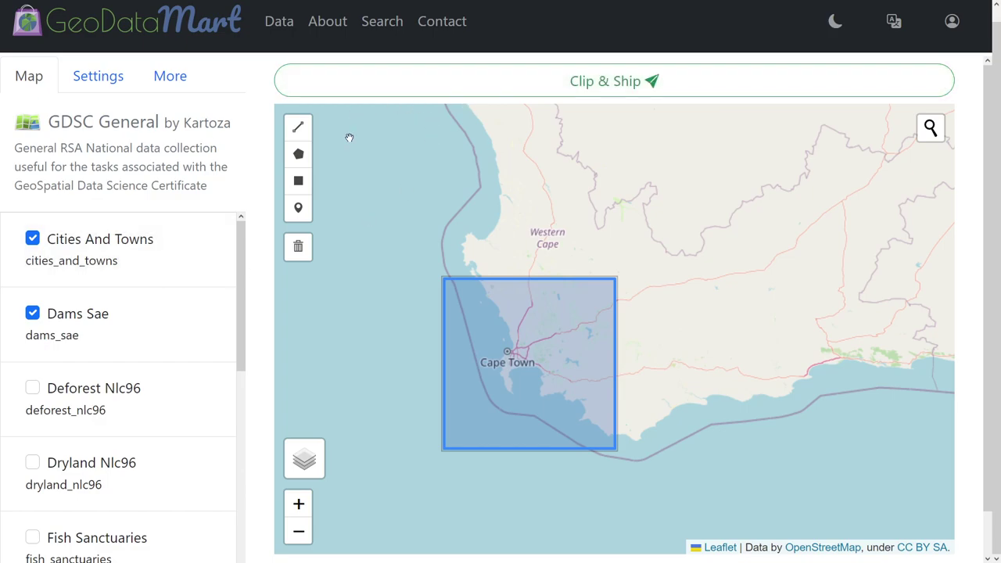
left_click(552, 86)
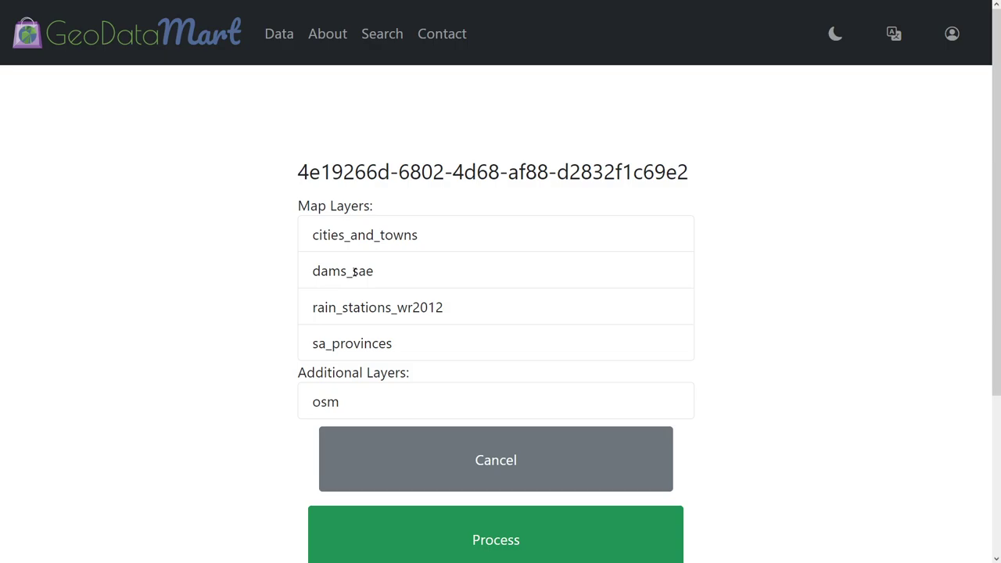
Scroll the clip summary to review the four map layers, the osm additional layer and Process.
scroll(438, 250, "down", 2)
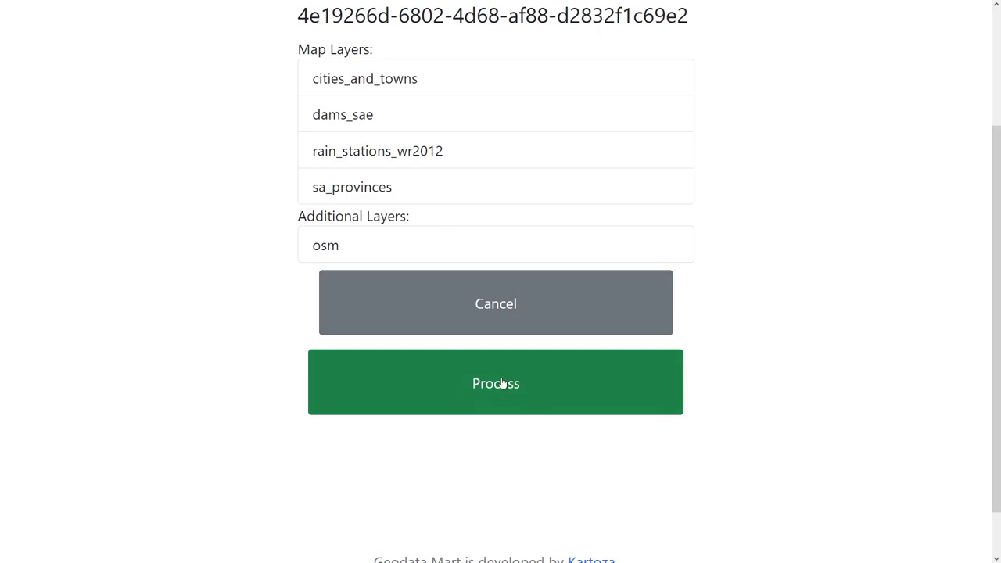
scroll(529, 373, "up", 2)
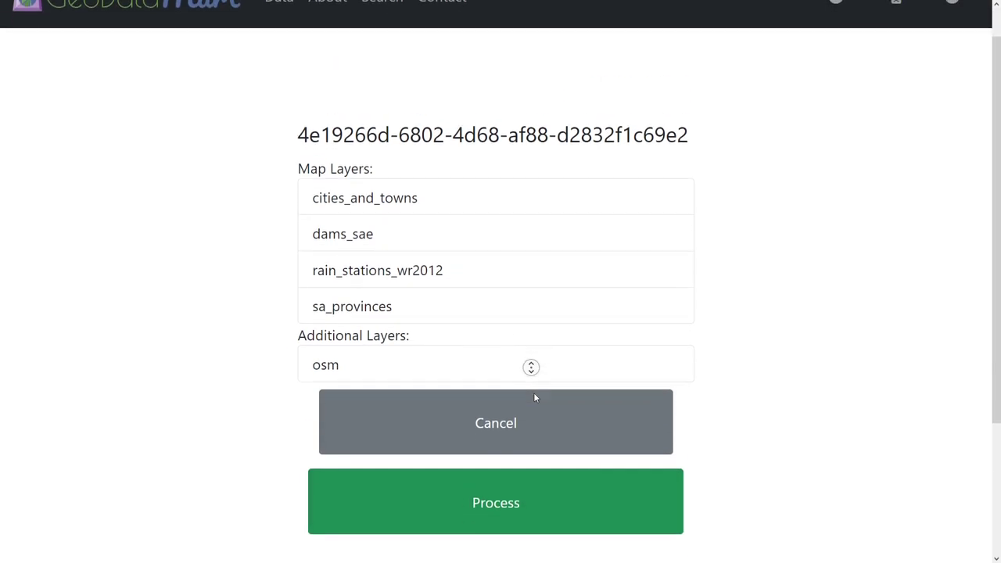
scroll(652, 277, "down", 1)
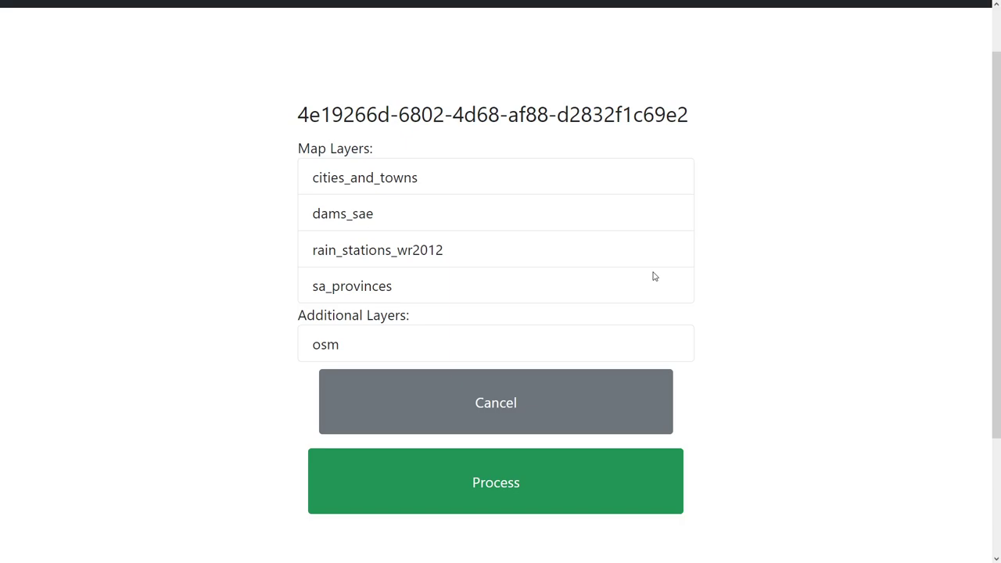
scroll(688, 270, "down", 1)
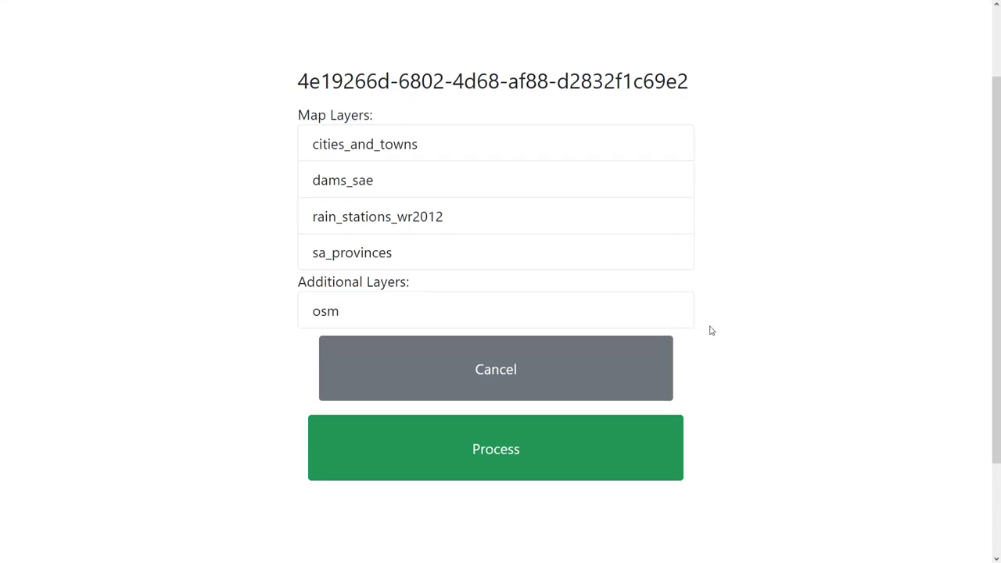
Process the clip job and wait for Job Details to offer Download Result.
left_click(501, 467)
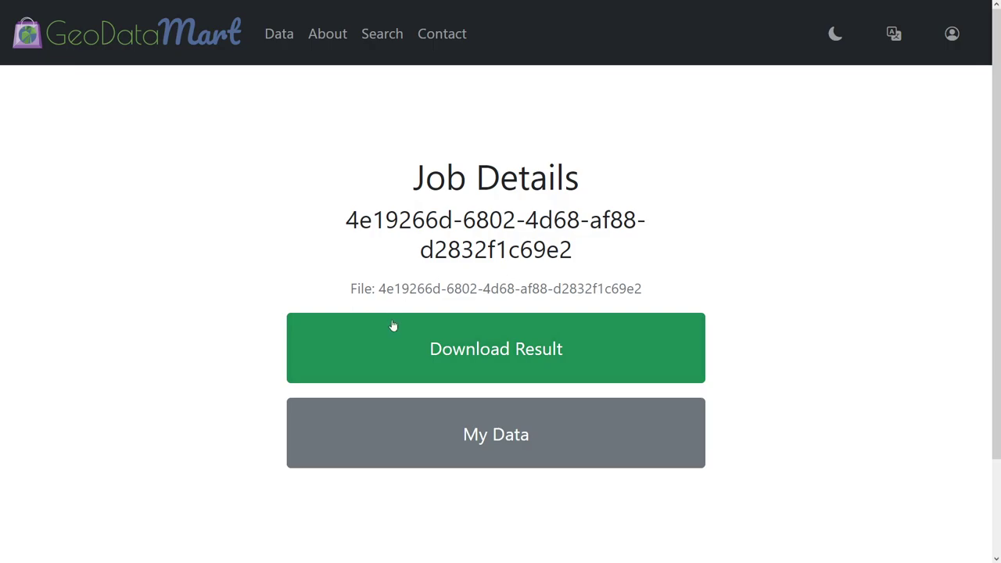
Download the clipped result and show the zip in the Downloads folder.
left_click(513, 348)
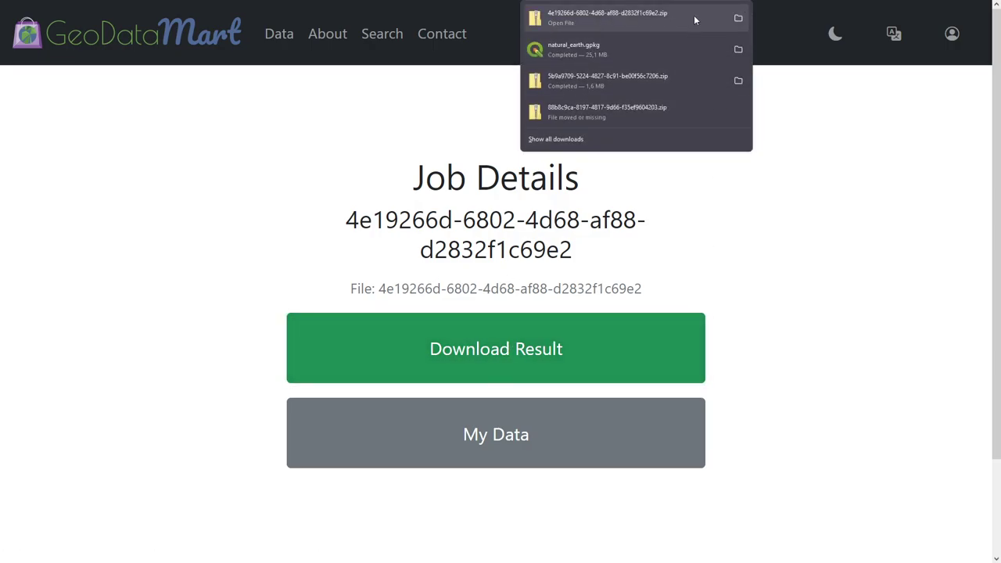
left_click(739, 19)
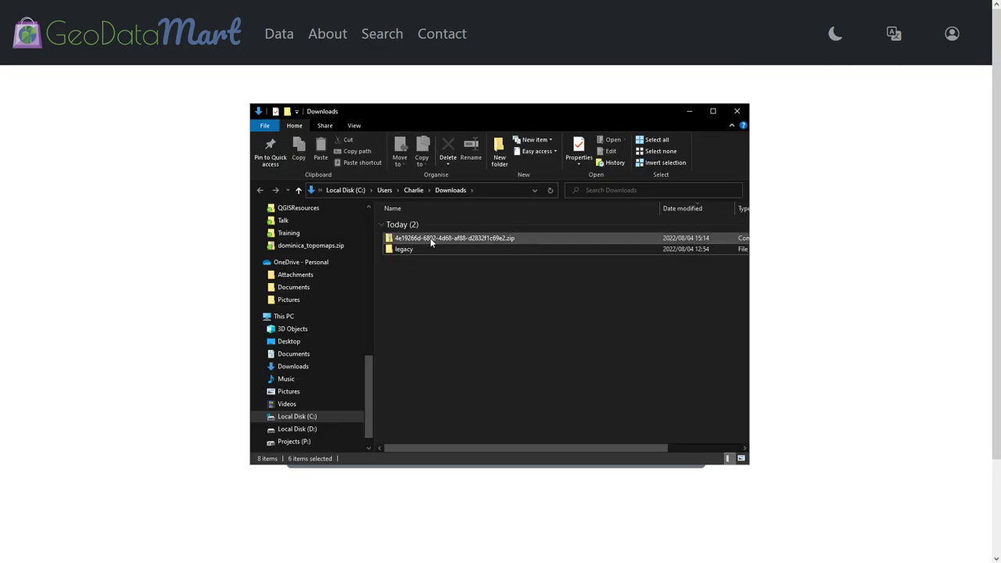
Extract the result zip with 7-Zip into its own folder, keeping the default folder name.
left_click(466, 237)
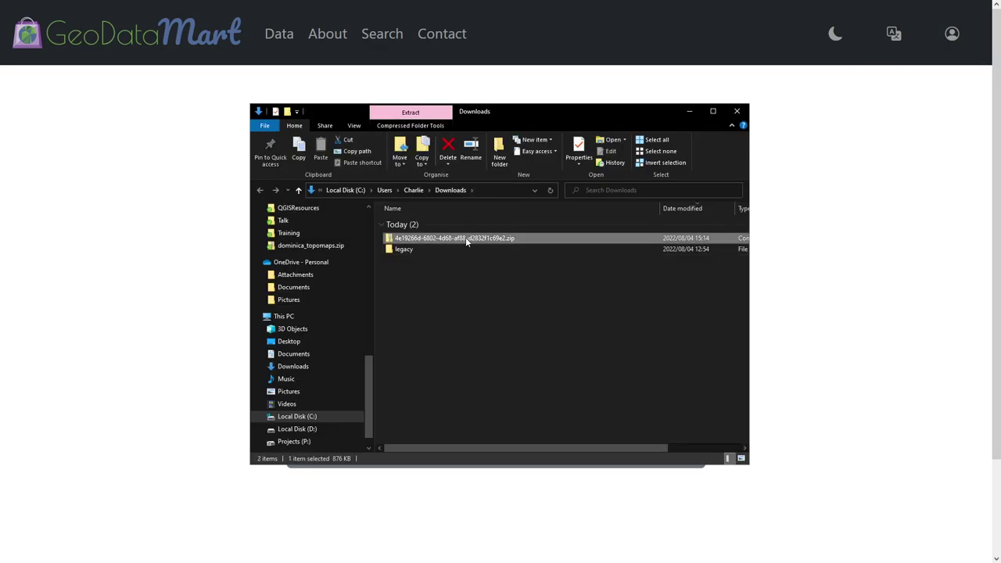
right_click(465, 238)
mouse_move(547, 306)
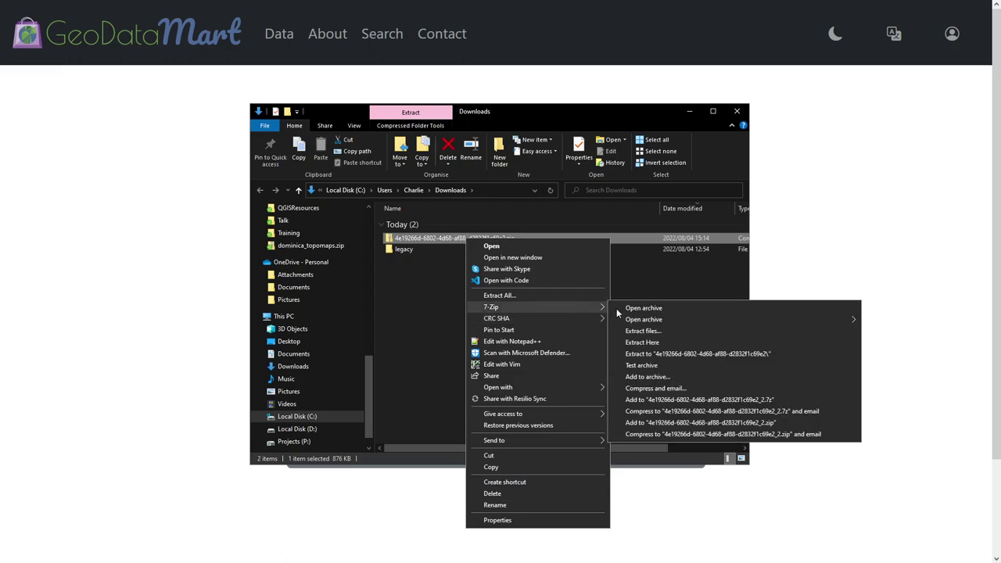
left_click(721, 355)
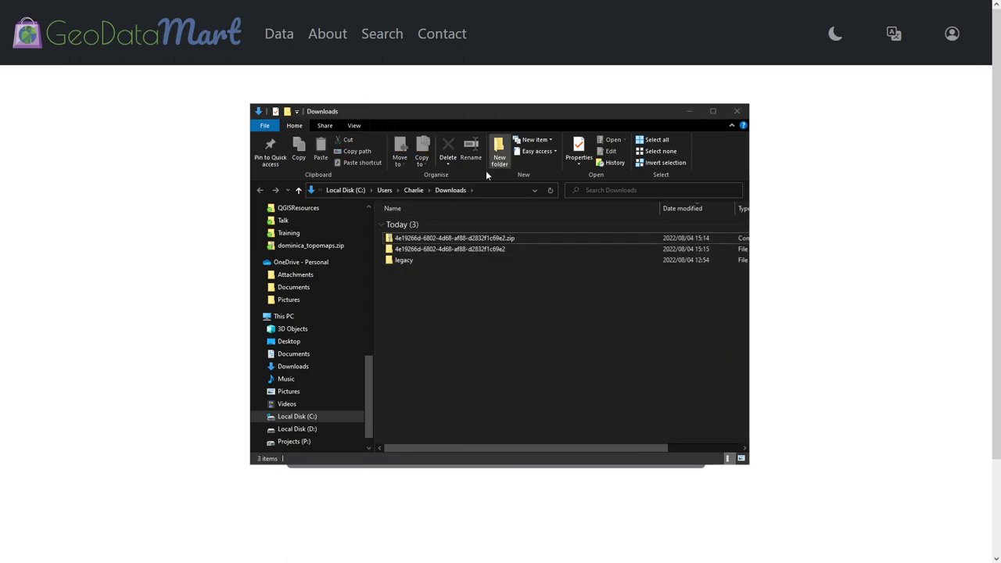
left_click(484, 249)
left_click(497, 250)
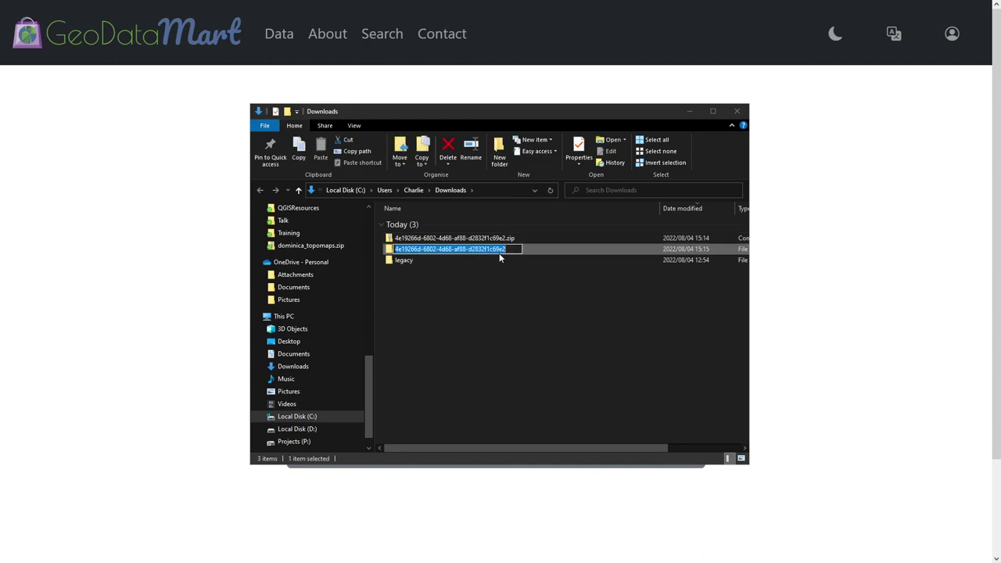
left_click(452, 310)
Compare the job ID on the job details page with the extracted folder's name.
left_click(489, 90)
left_click_drag(342, 221, 560, 273)
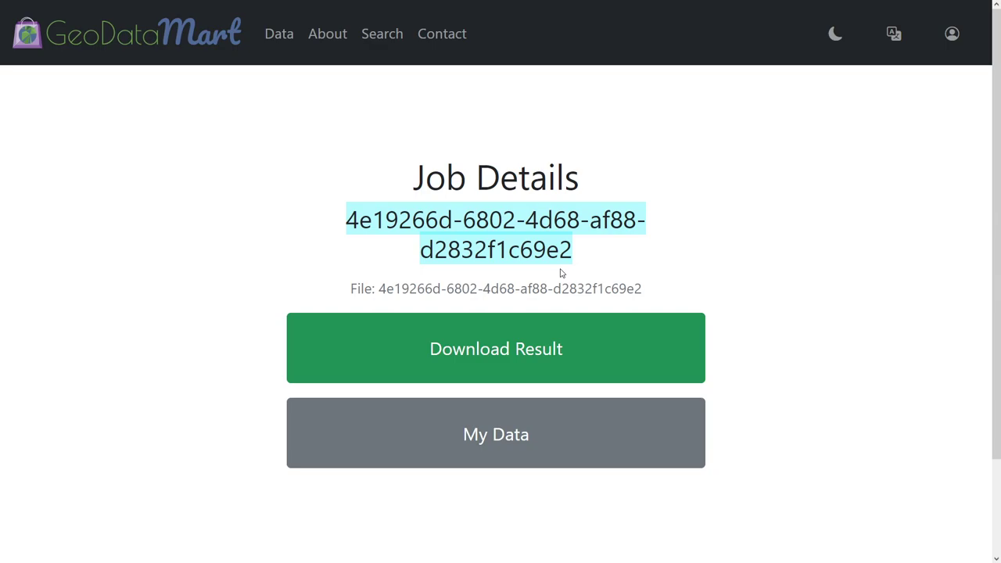
left_click(615, 248)
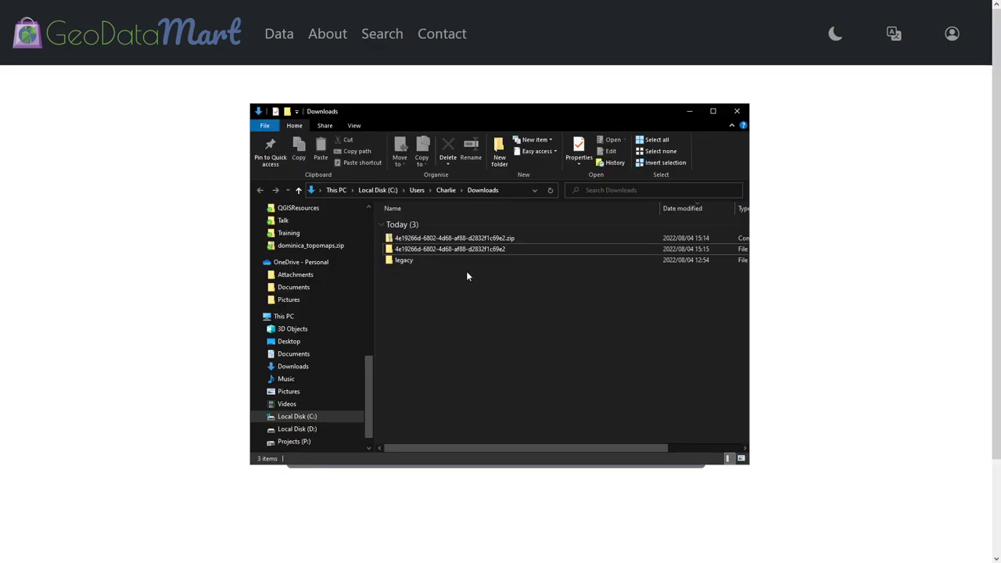
Open the extracted job folder and auto-fit the Name column to show the GeoPackage's full name.
double_click(442, 249)
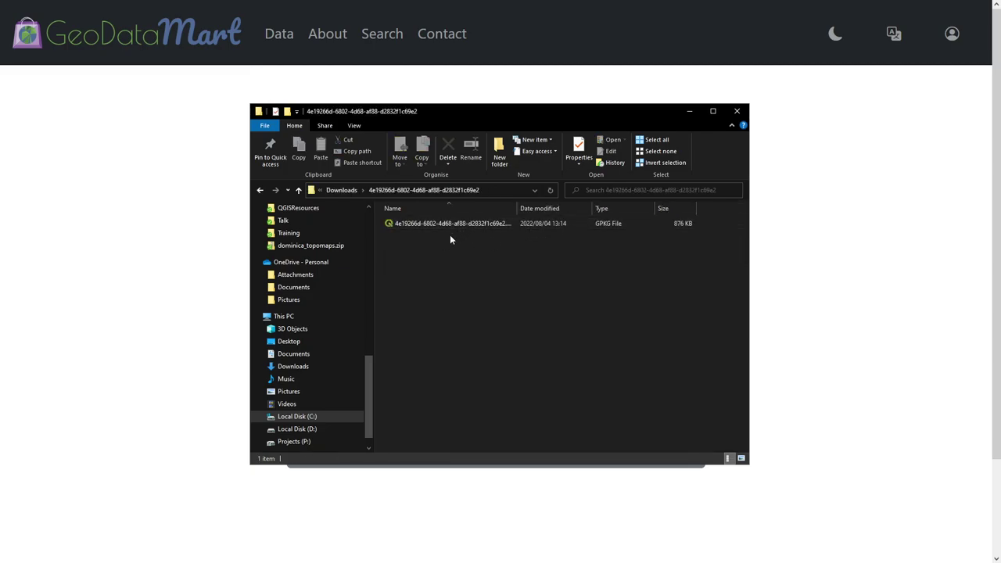
left_click(513, 208)
double_click(516, 206)
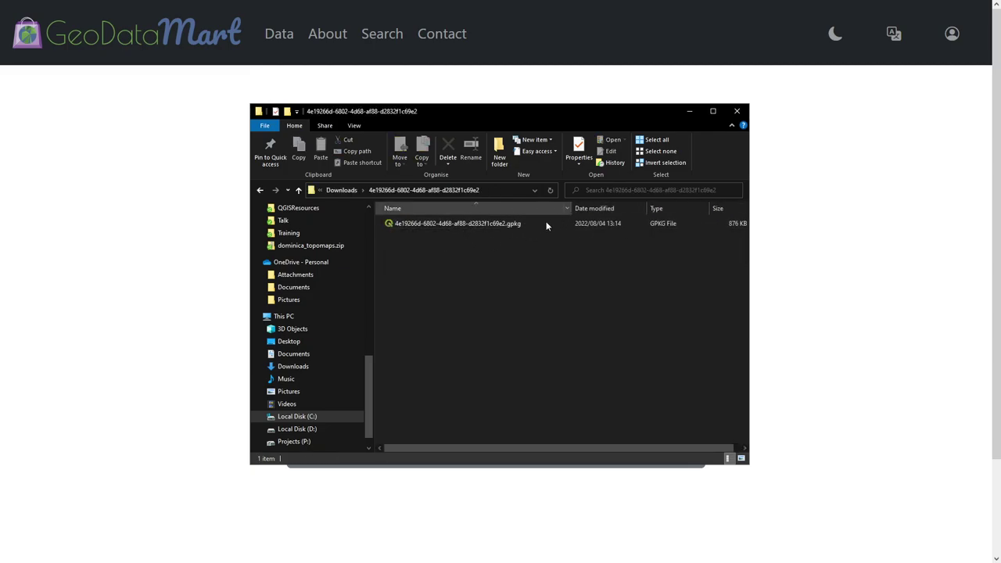
left_click(475, 225)
left_click(476, 240)
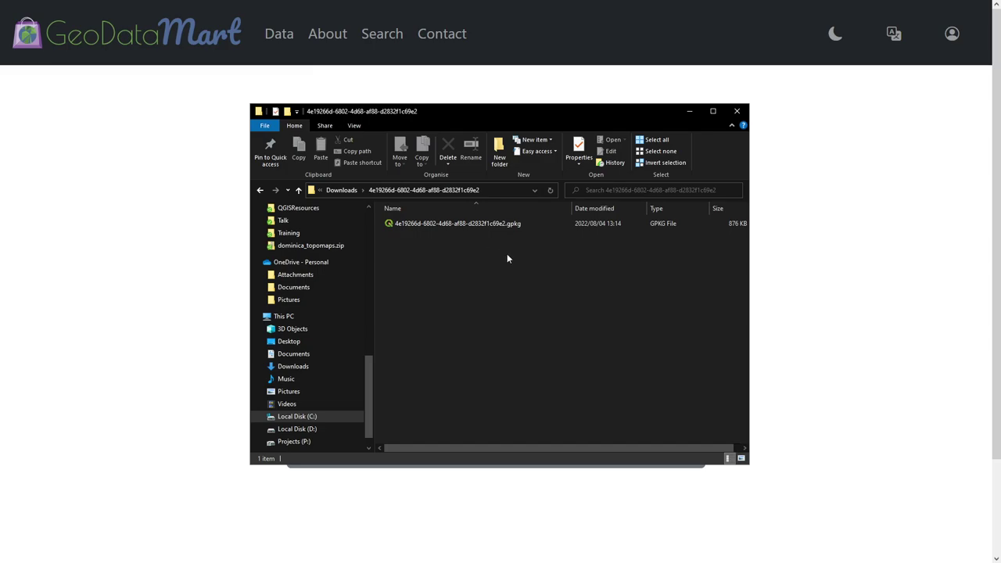
left_click_drag(542, 277, 455, 234)
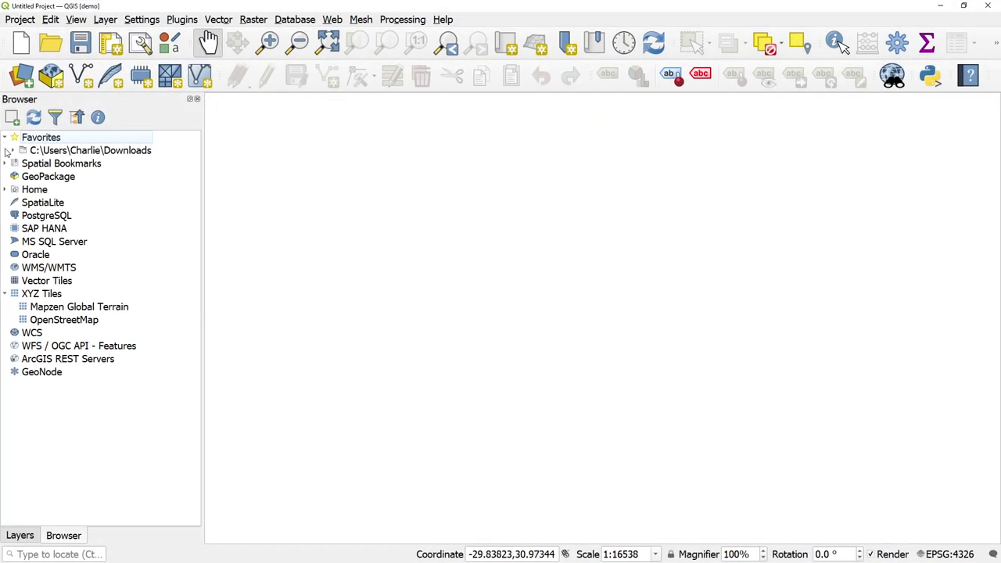
Refresh the Downloads favourite and expand the extracted job folder to reveal its GeoPackage.
left_click(12, 152)
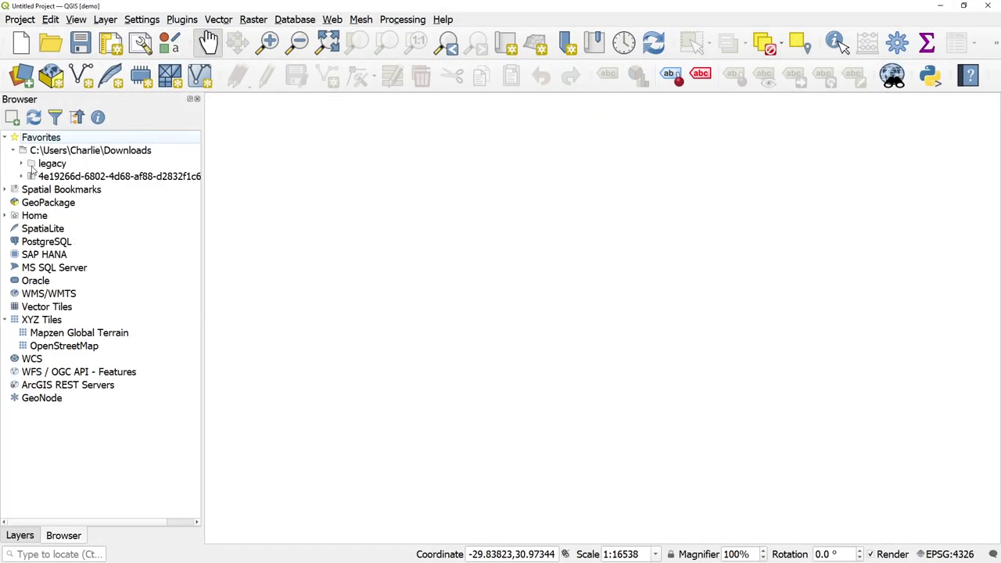
right_click(43, 150)
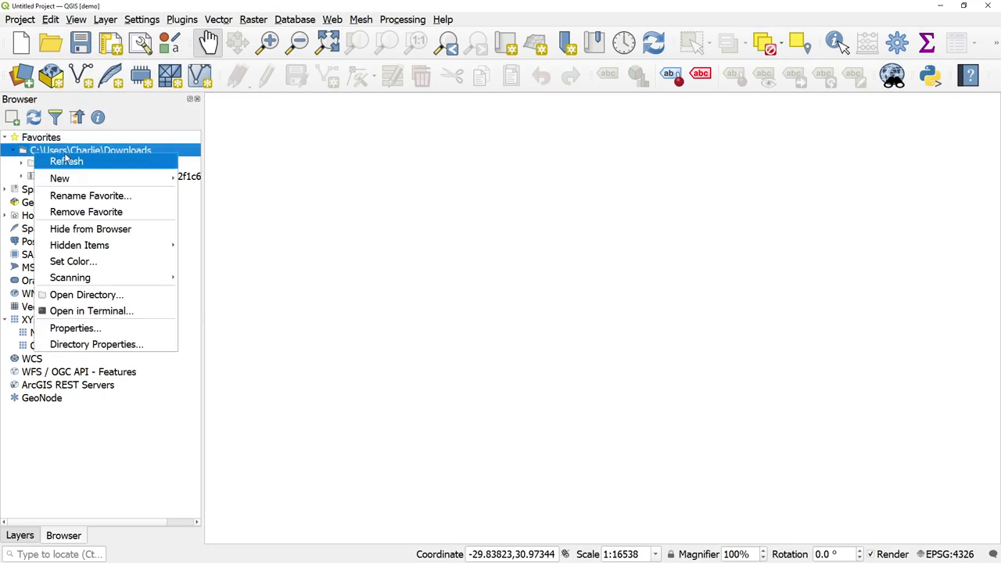
left_click(55, 161)
left_click(21, 163)
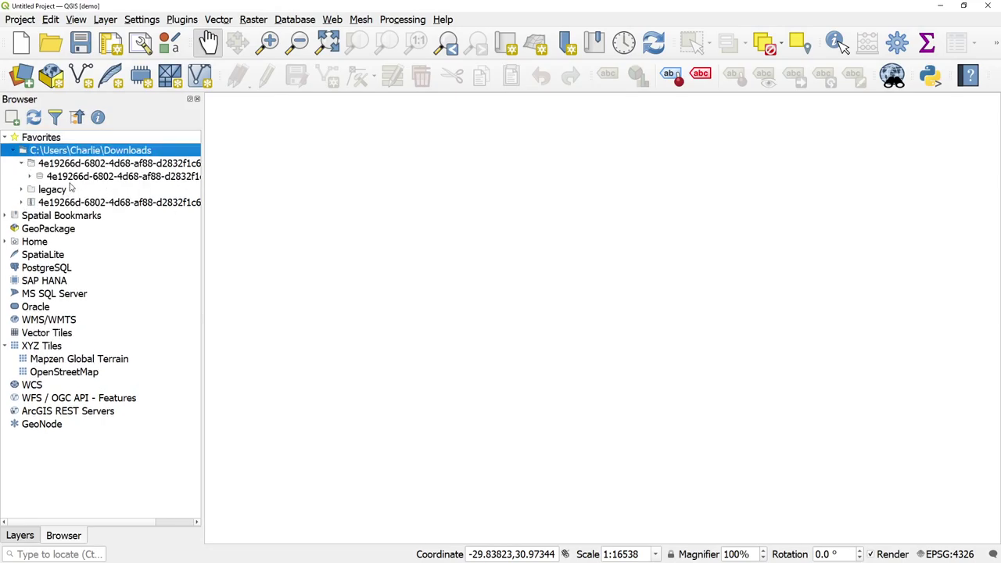
left_click(35, 178)
left_click_drag(204, 157, 317, 156)
Select __aoi__ and __geodatamart__ from the GeoPackage and drag them onto the map canvas.
left_click(30, 177)
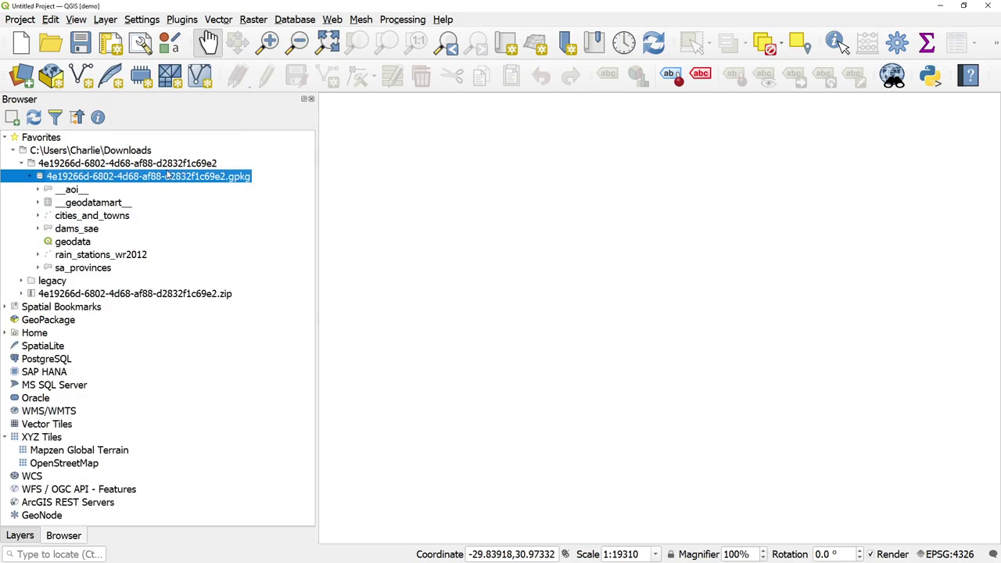
left_click(183, 217)
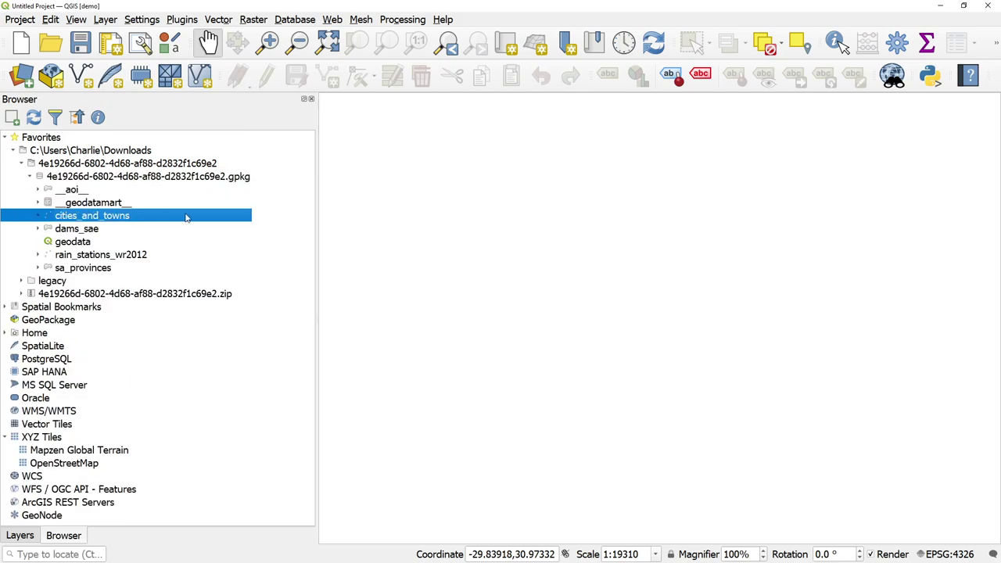
left_click(109, 193)
left_click(69, 205, "shift")
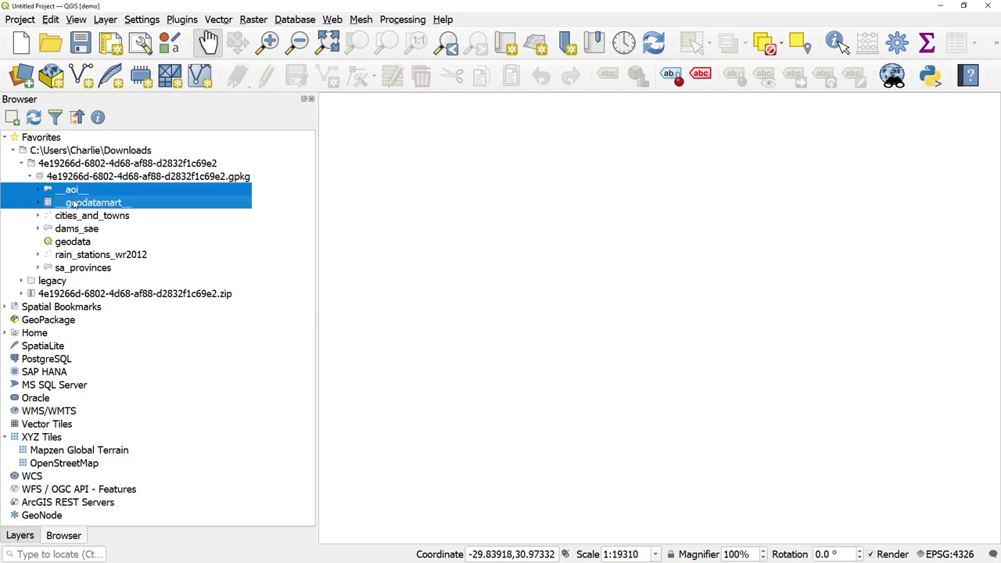
mouse_move(76, 199)
left_mouse_down()
mouse_move(250, 215)
mouse_move(511, 264)
left_mouse_up()
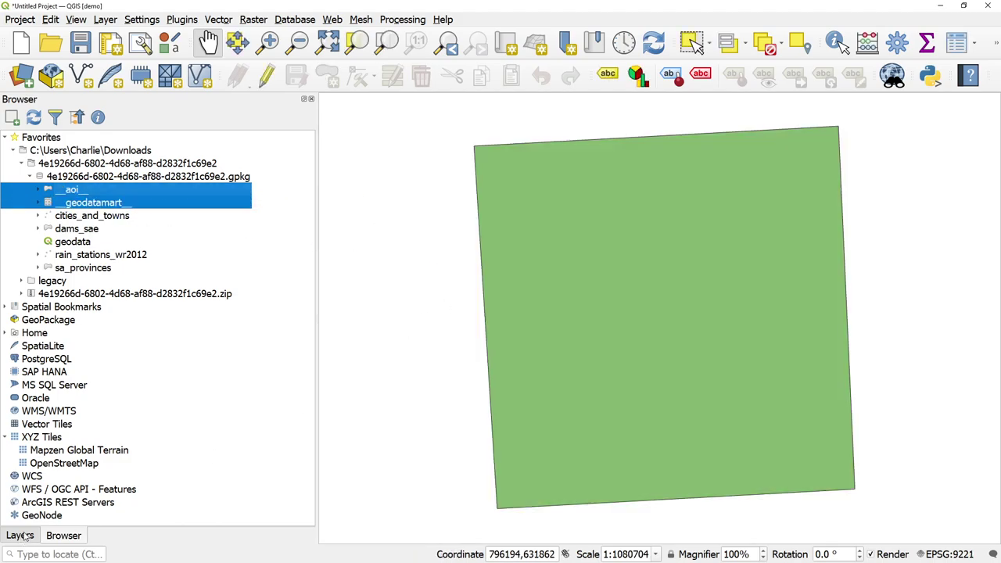
In the Layers panel, toggle the __aoi__ layer off and back on.
left_click(22, 537)
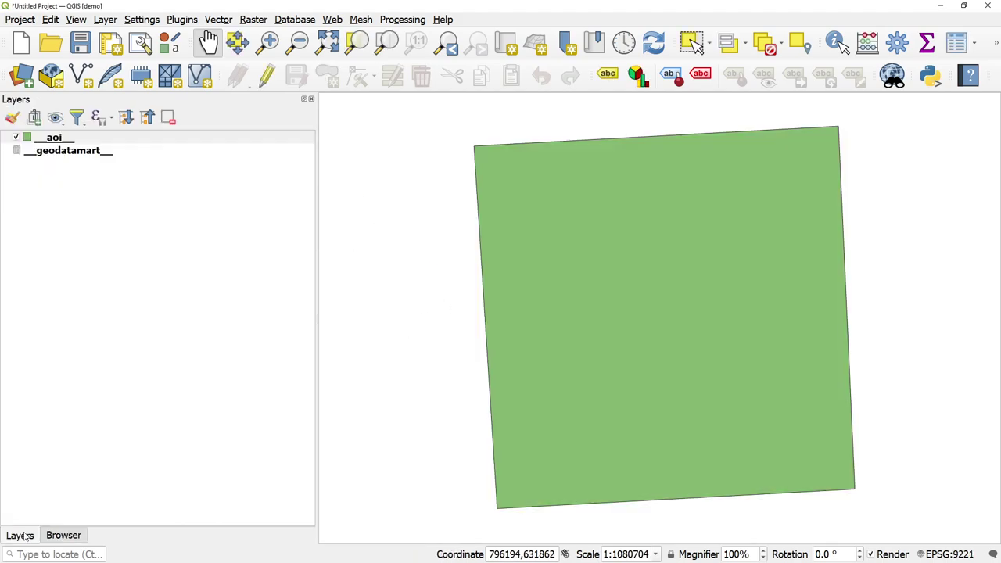
left_click(16, 138)
left_click(15, 138)
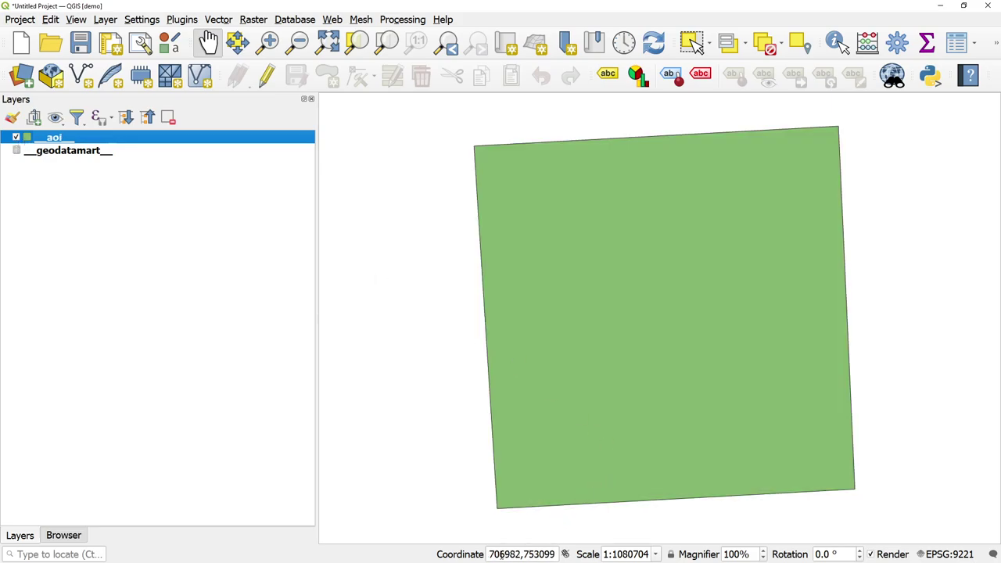
Load the world basemap by entering 'world' in the coordinate box, then pan the map.
left_click(686, 509)
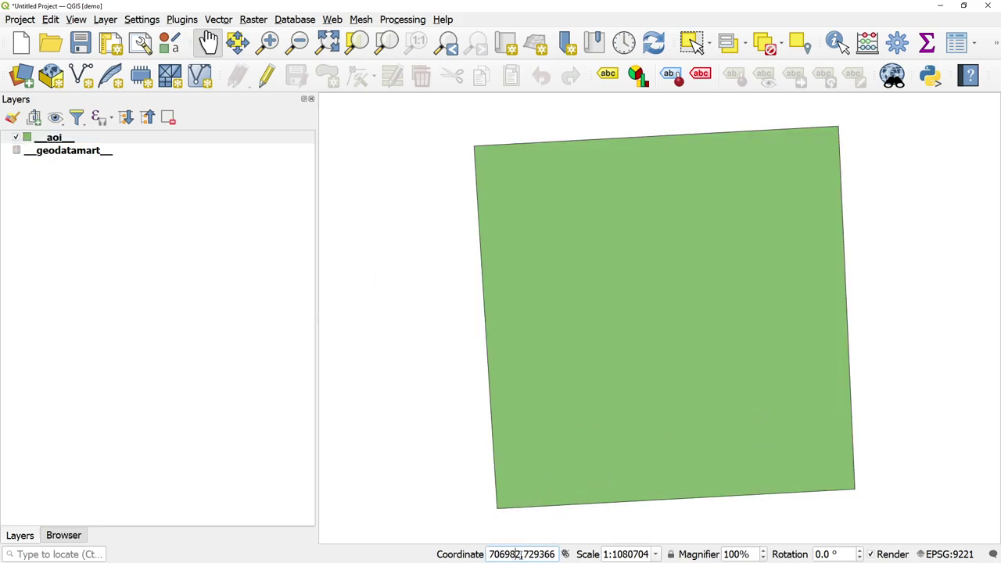
double_click(557, 553)
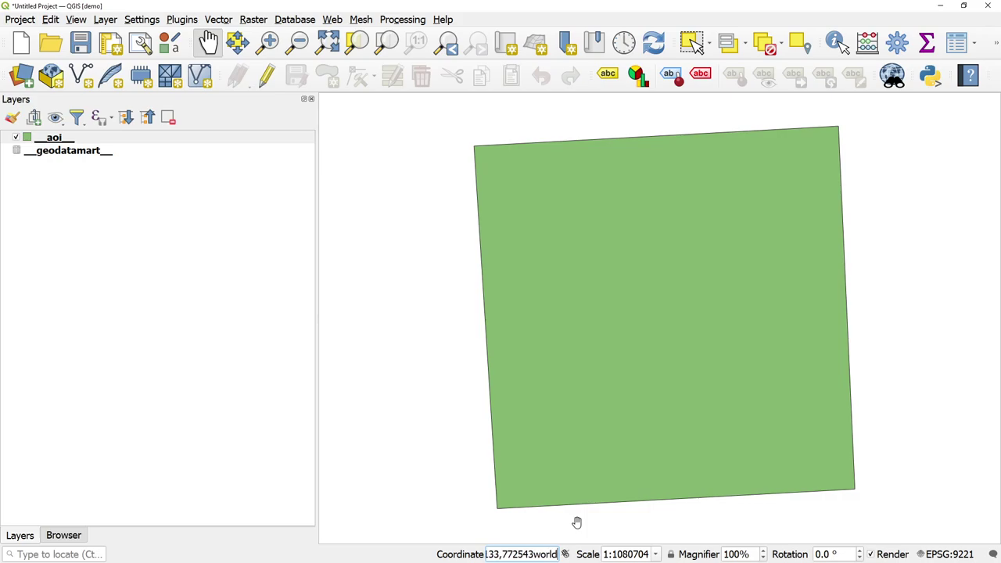
key("ctrl+a")
type("world")
key("Return")
left_click_drag(627, 334, 556, 357)
scroll(618, 263, "down", 5)
scroll(656, 266, "up", 4)
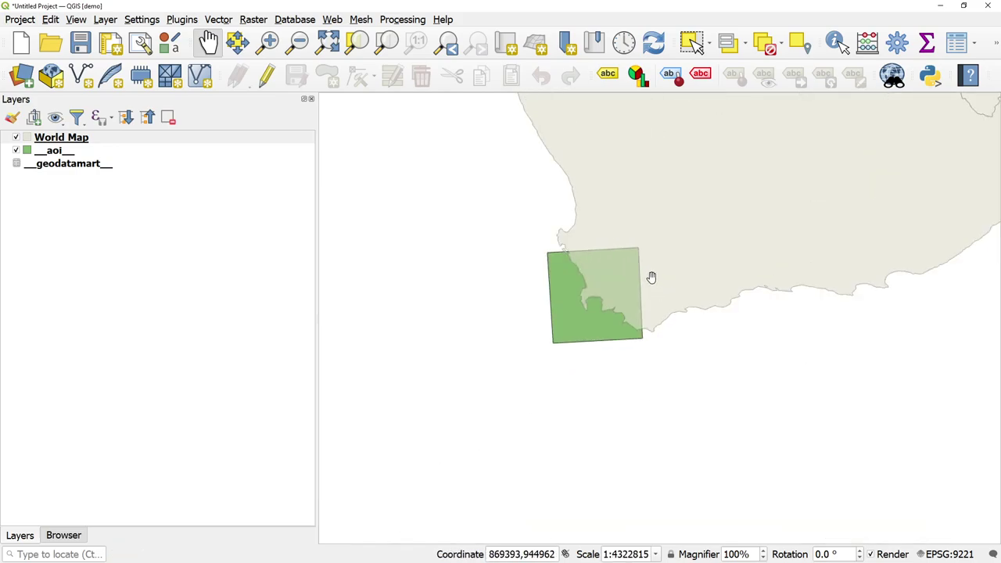
Read the __geodatamart__ attribute table's Kartoza / GDSC General record with widened columns, then close it.
left_click(37, 150)
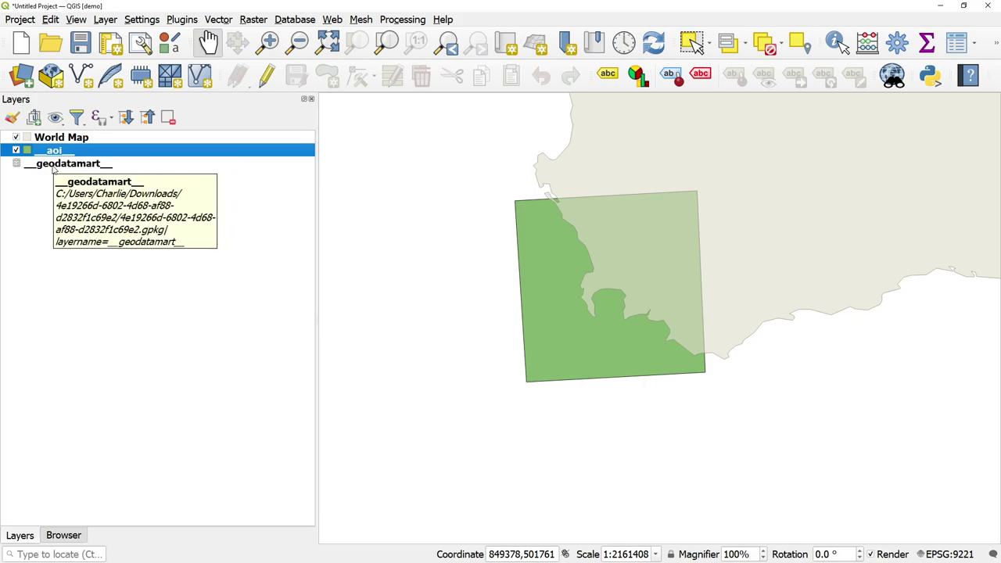
right_click(93, 165)
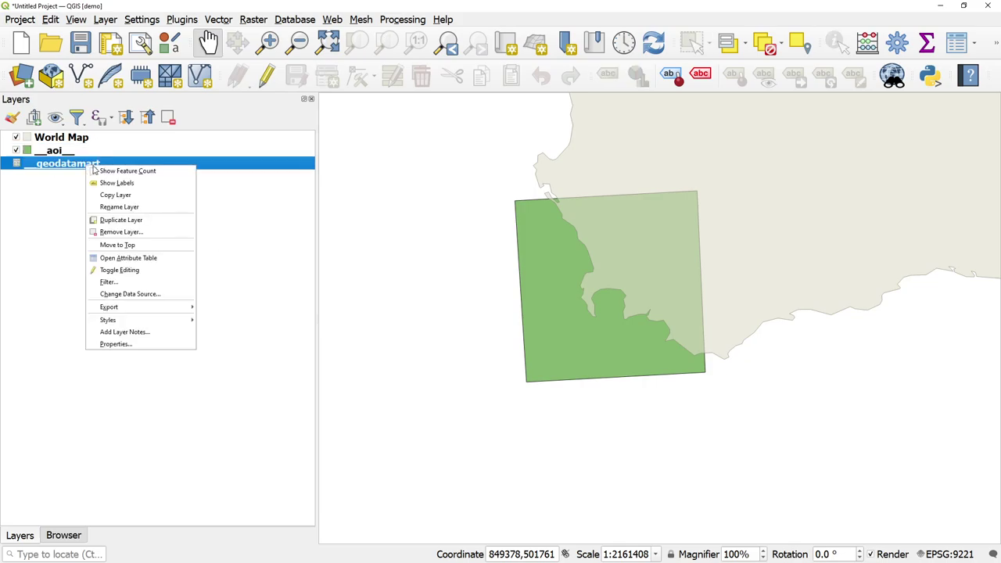
left_click(127, 258)
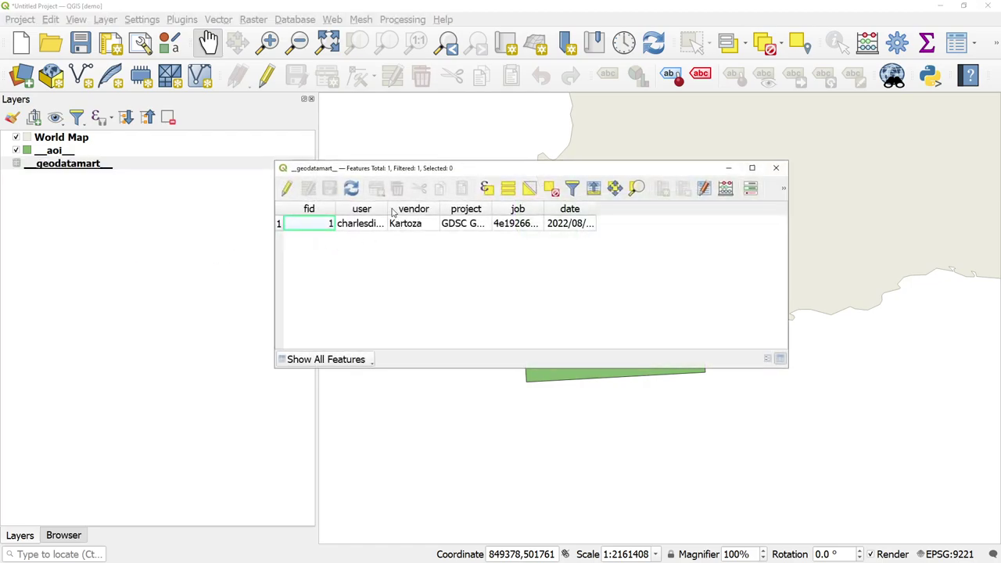
left_click_drag(490, 208, 674, 208)
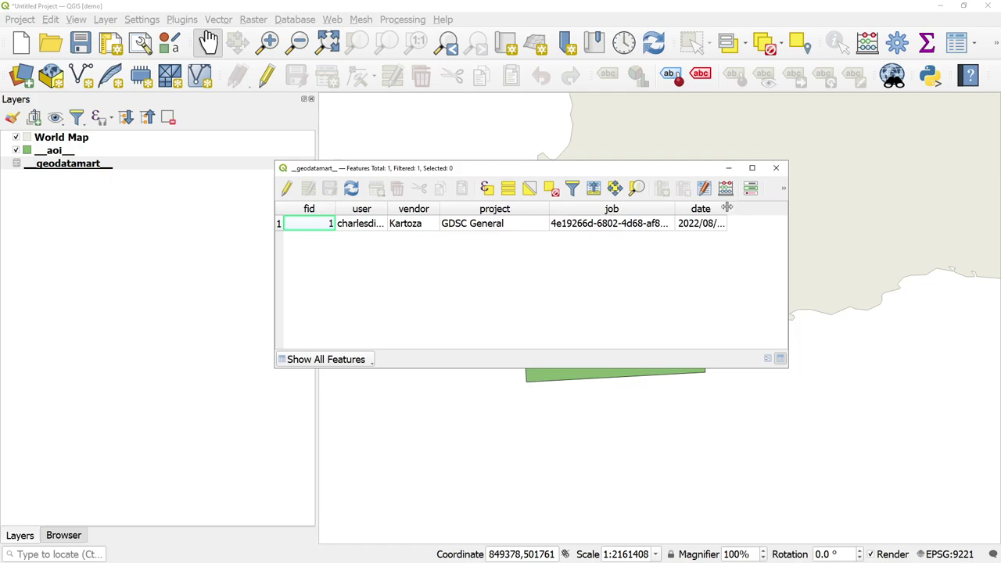
double_click(726, 209)
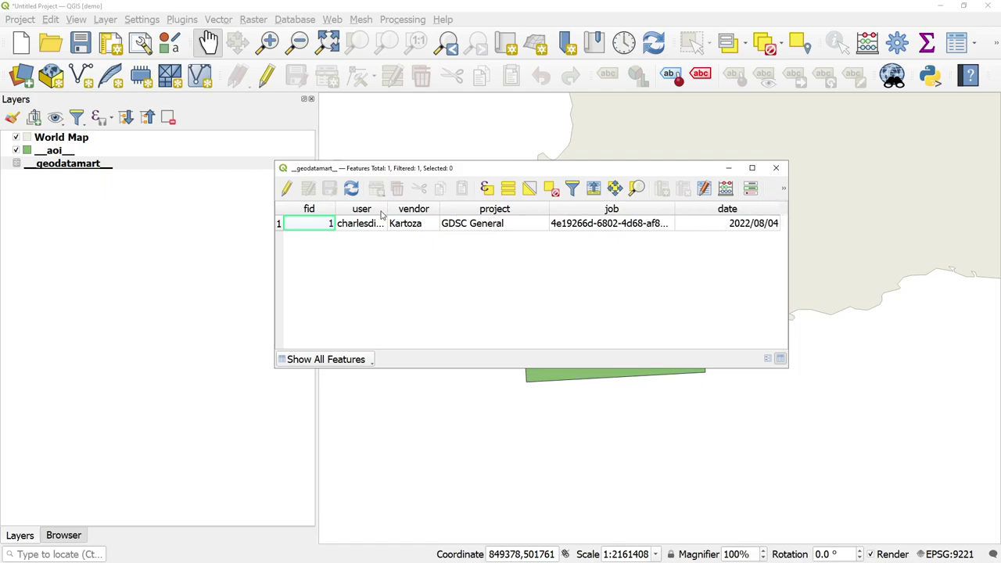
left_click_drag(387, 209, 401, 209)
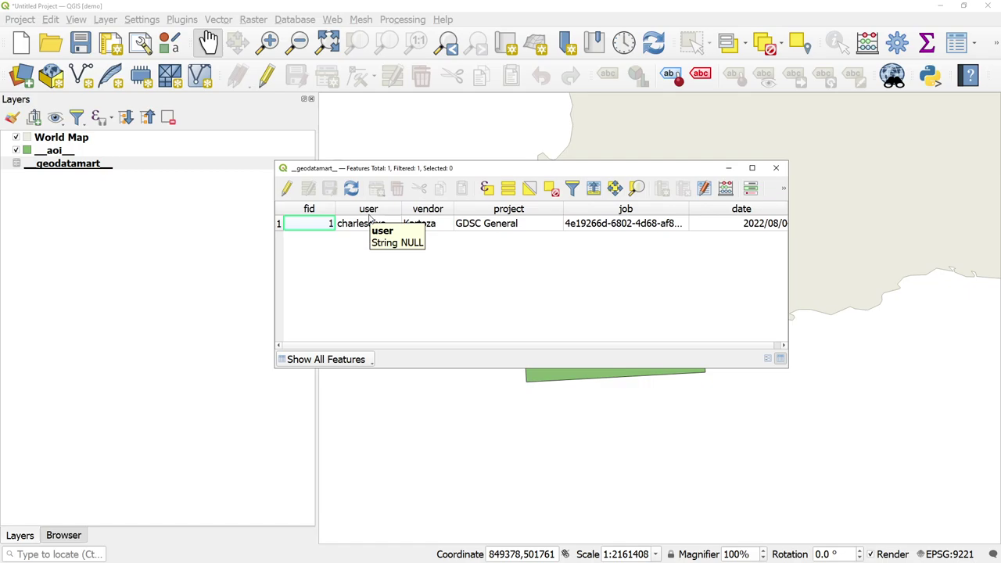
left_click_drag(468, 345, 487, 348)
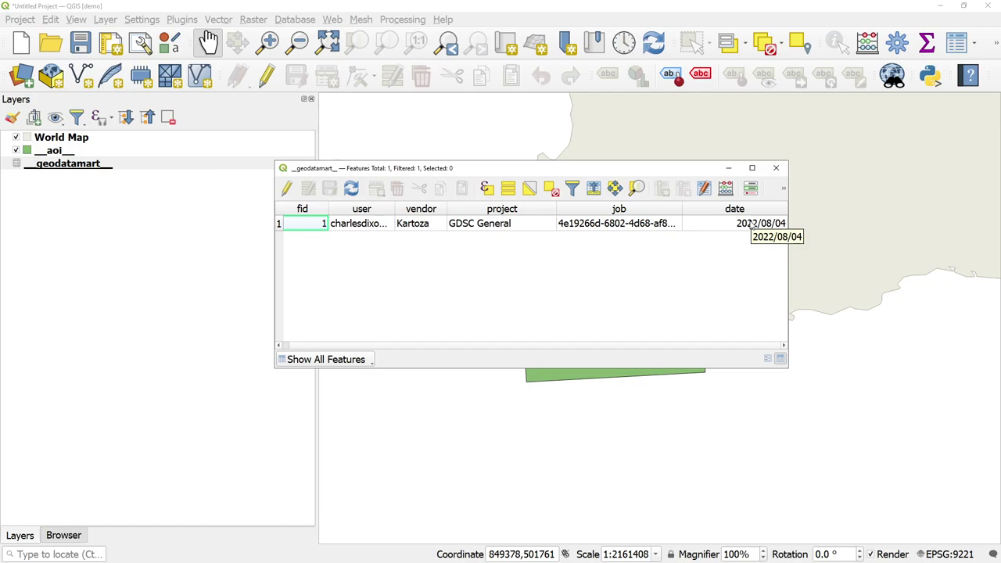
left_click(776, 169)
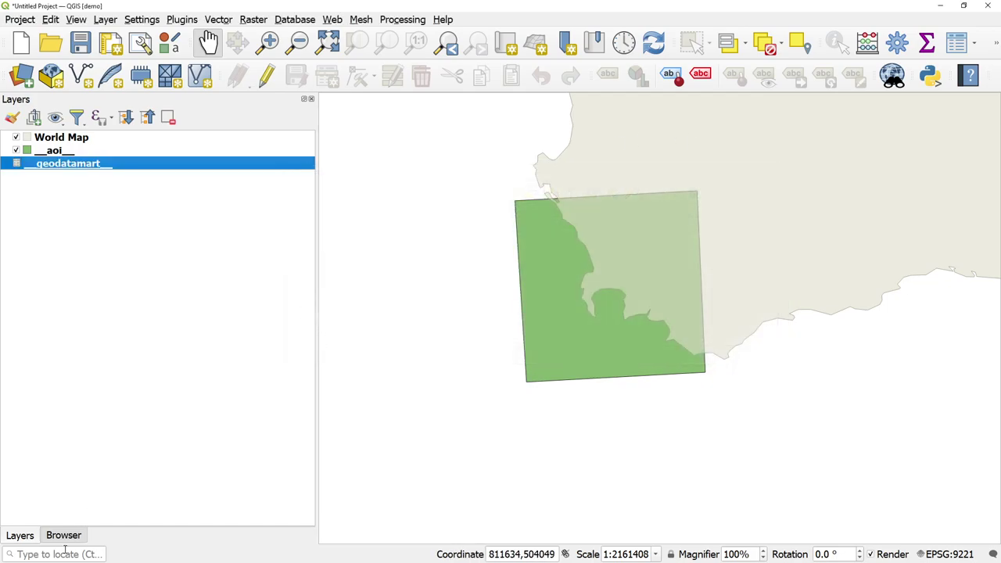
Remove the three existing layers from the project.
left_click(70, 141, "shift")
left_click(168, 118)
key("Return")
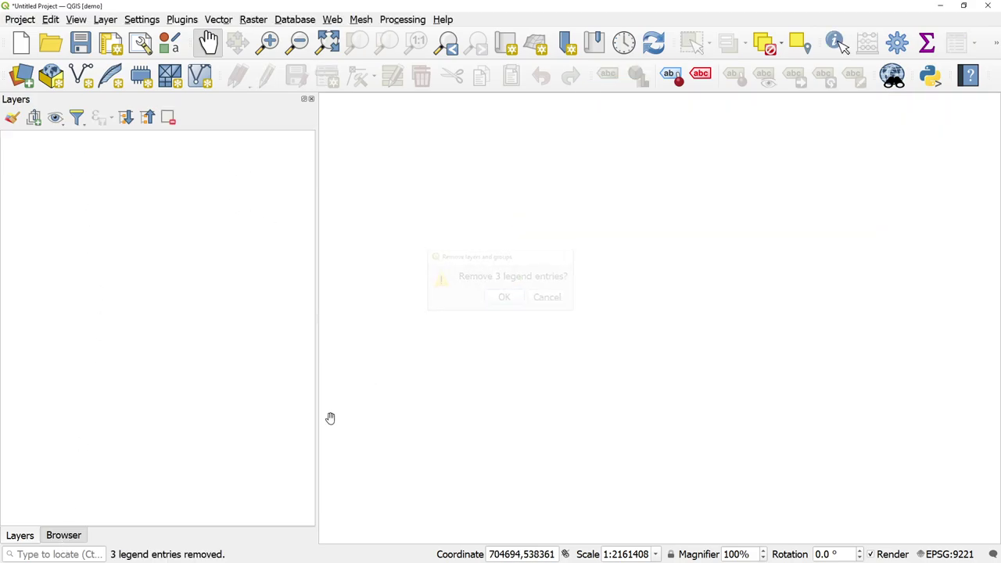
Drag cities_and_towns, dams_sae, rain_stations_wr2012 and sa_provinces from the GeoPackage onto the map.
left_click(63, 534)
left_click(94, 219)
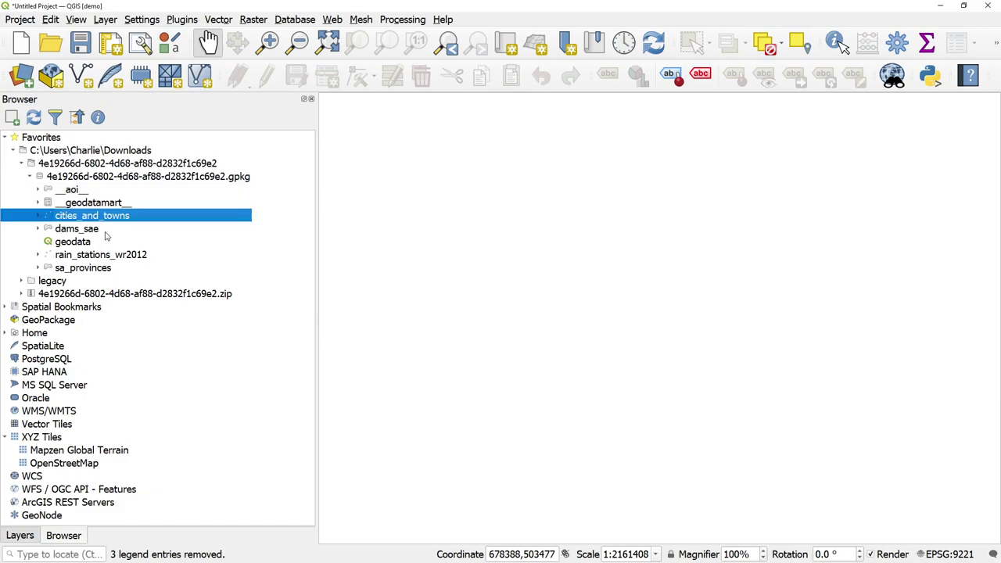
left_click(106, 230, "shift")
left_click(102, 258, "ctrl")
left_click(86, 268, "ctrl")
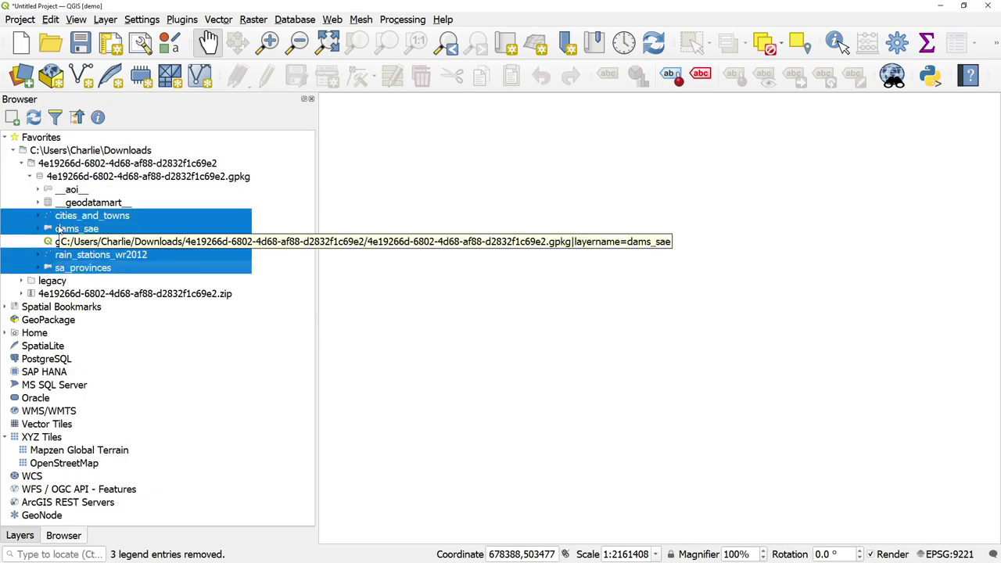
left_click_drag(59, 227, 474, 257)
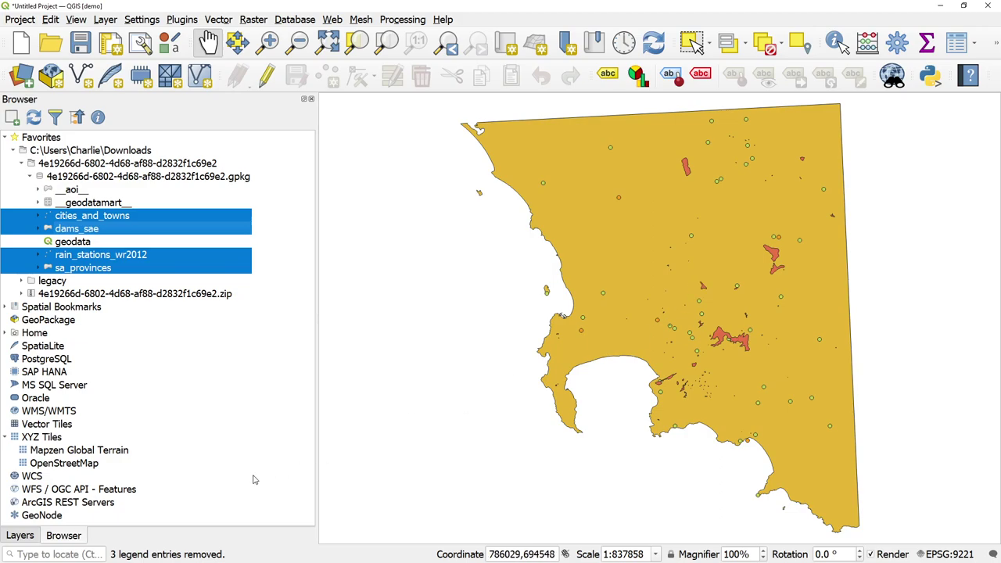
Back in the Layers panel, select the dams_sae and then the sa_provinces layer.
left_click(24, 542)
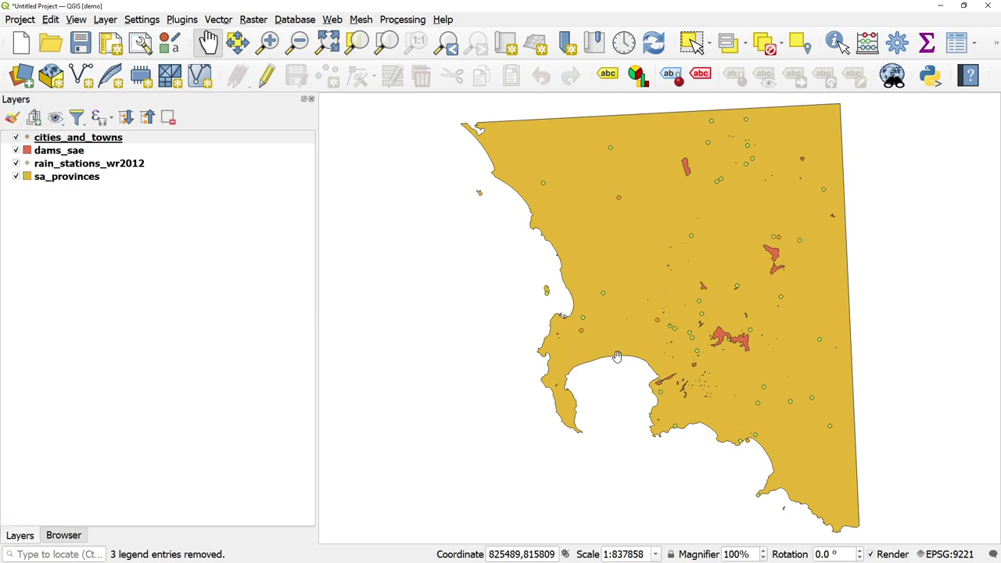
left_click(60, 152)
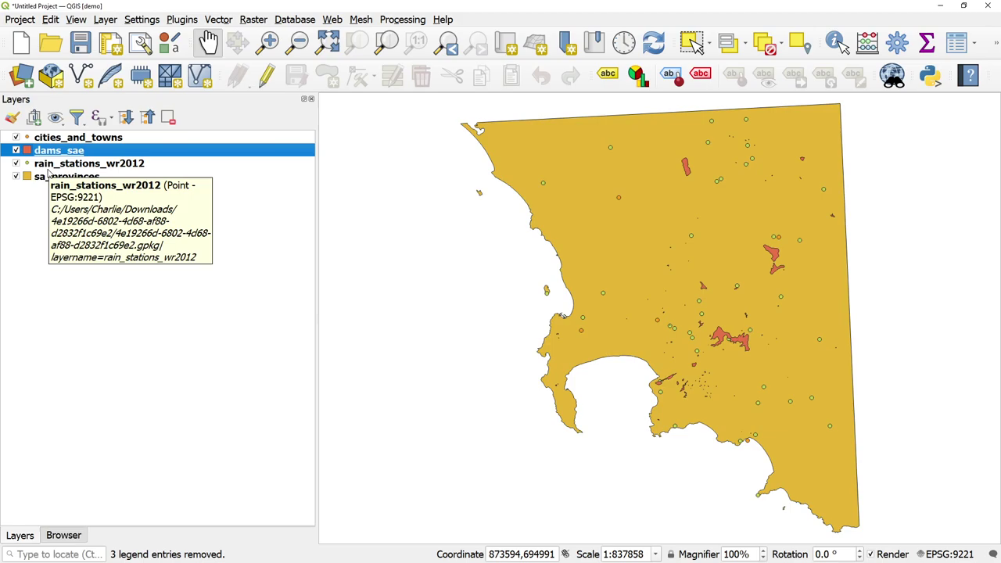
left_click(50, 175)
Open the geodata project from the GeoPackage, discarding the current project and dismissing the version warning.
left_click(63, 535)
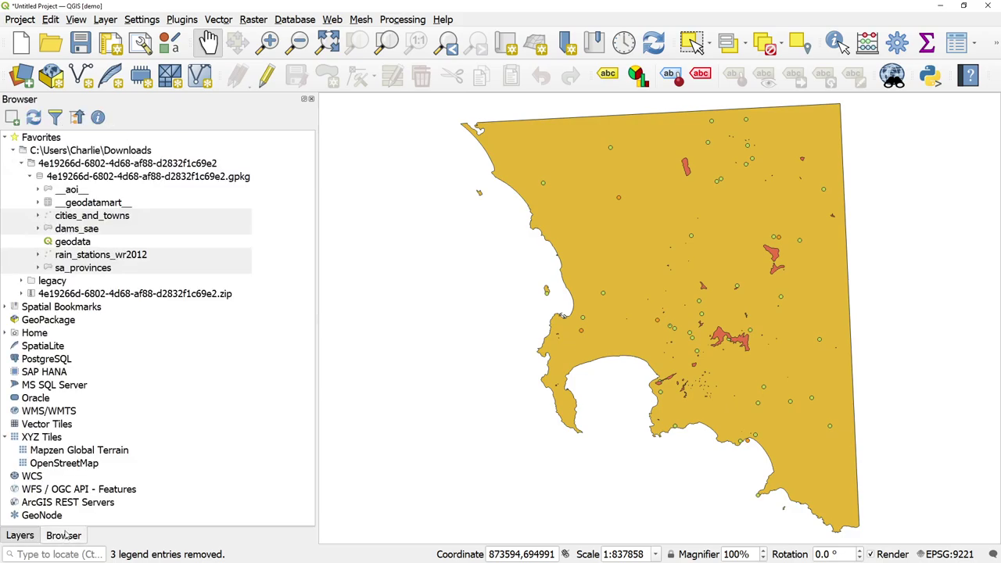
left_click(74, 243)
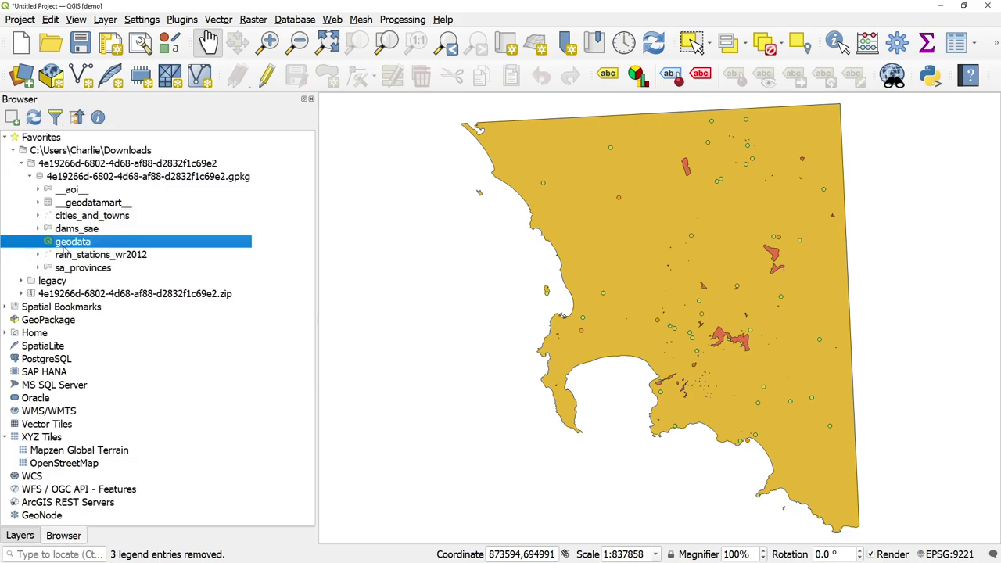
left_click_drag(66, 248, 504, 271)
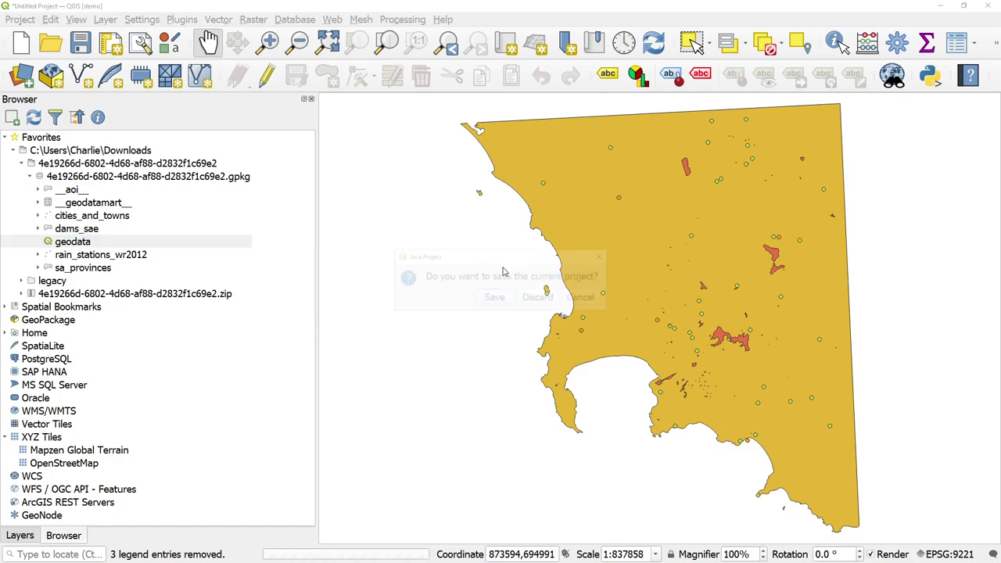
left_click(539, 297)
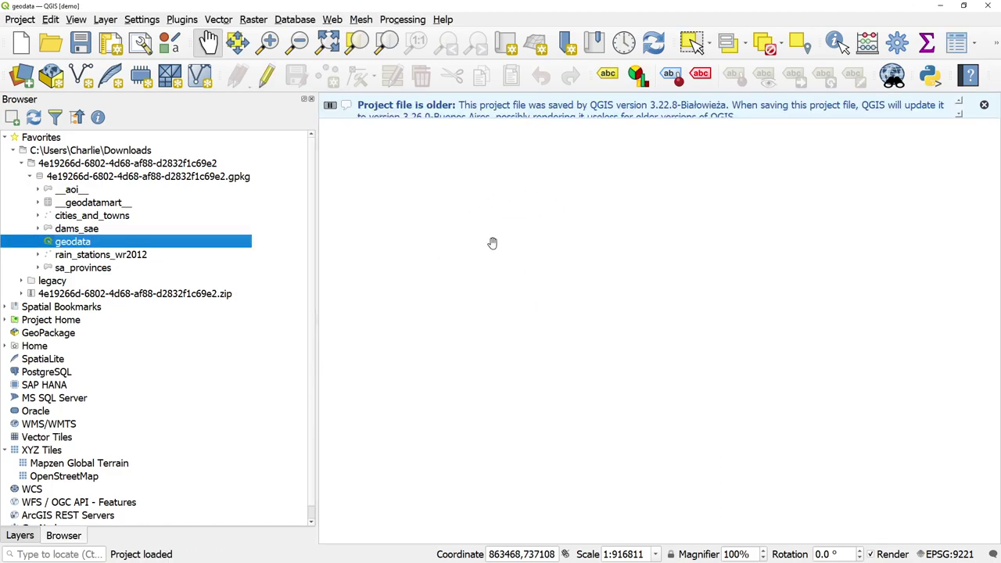
left_click(985, 105)
Show all layers except the OpenStreetMap basemap and zoom in on the dams.
left_click(22, 537)
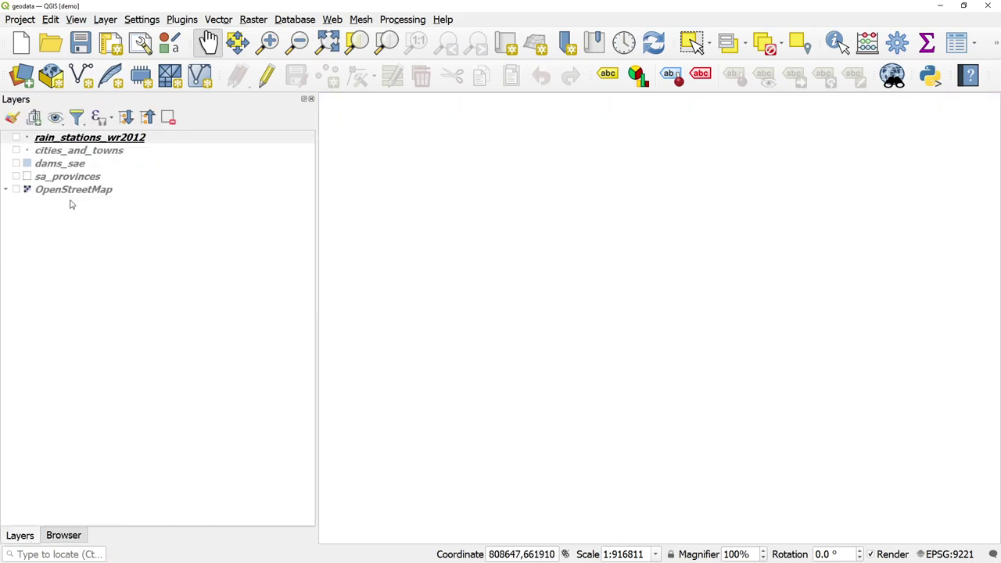
left_click(55, 118)
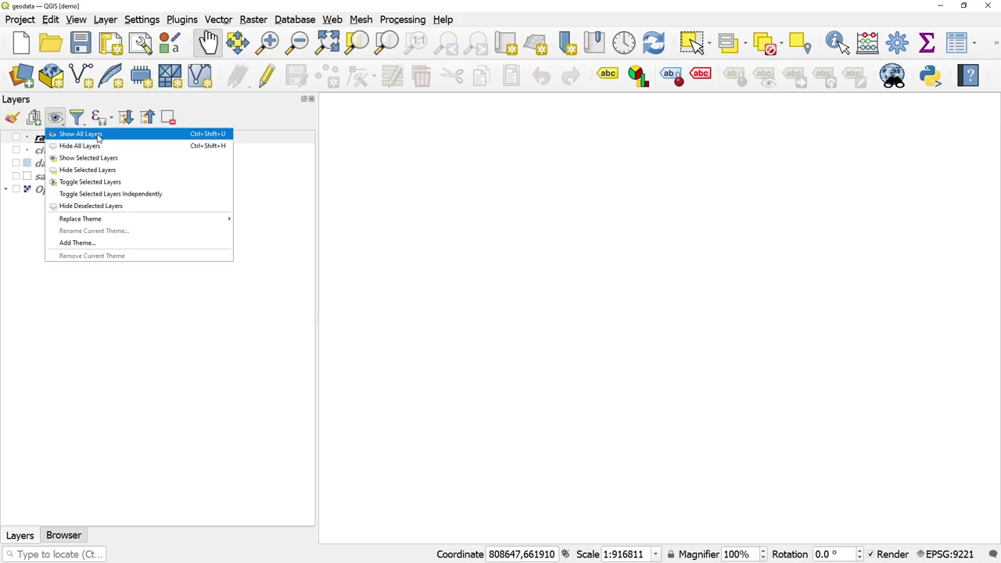
left_click(80, 134)
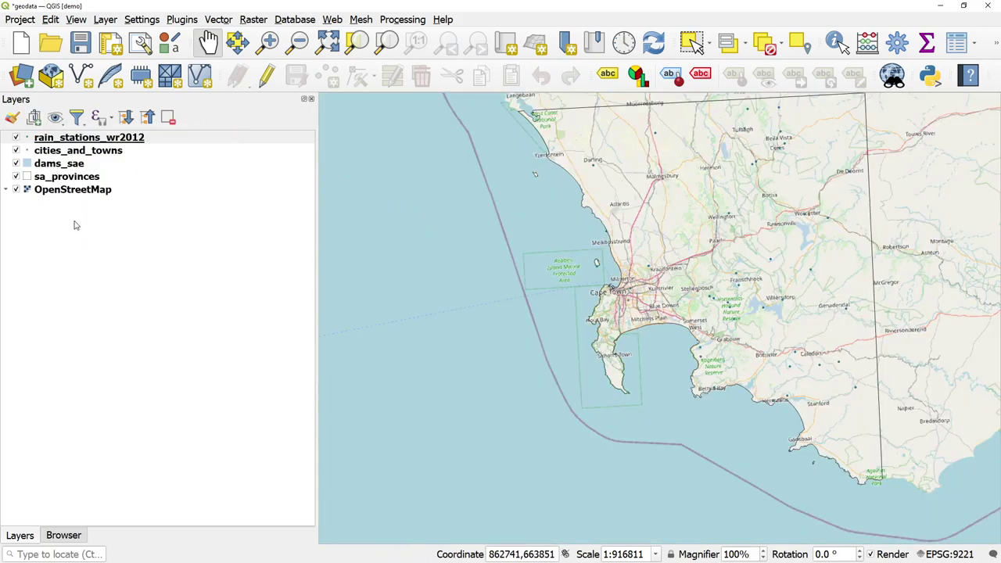
left_click(24, 190)
left_click_drag(672, 267, 563, 288)
scroll(680, 320, "up", 2)
left_click_drag(677, 355, 681, 284)
scroll(702, 267, "up", 2)
right_click(79, 163)
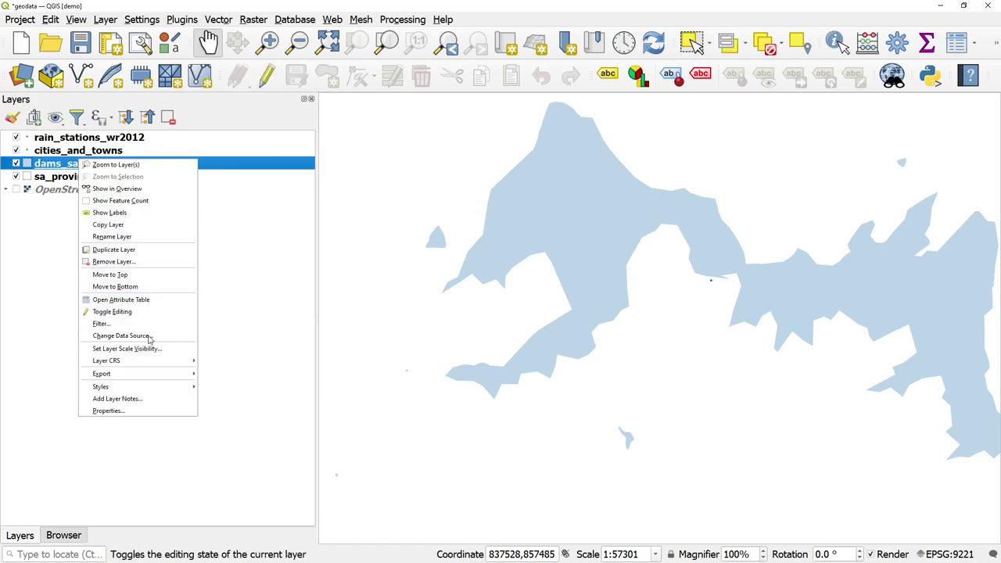
Inspect the dams_sae layer's empty Metadata identification fields in Properties, then Cancel.
left_click(138, 410)
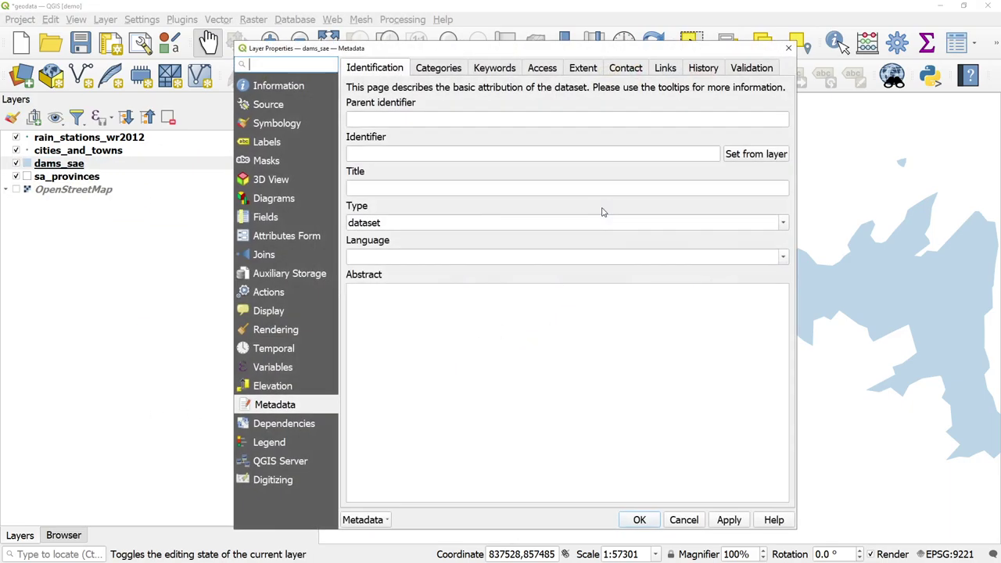
left_click(398, 121)
left_click(275, 410)
left_click(385, 119)
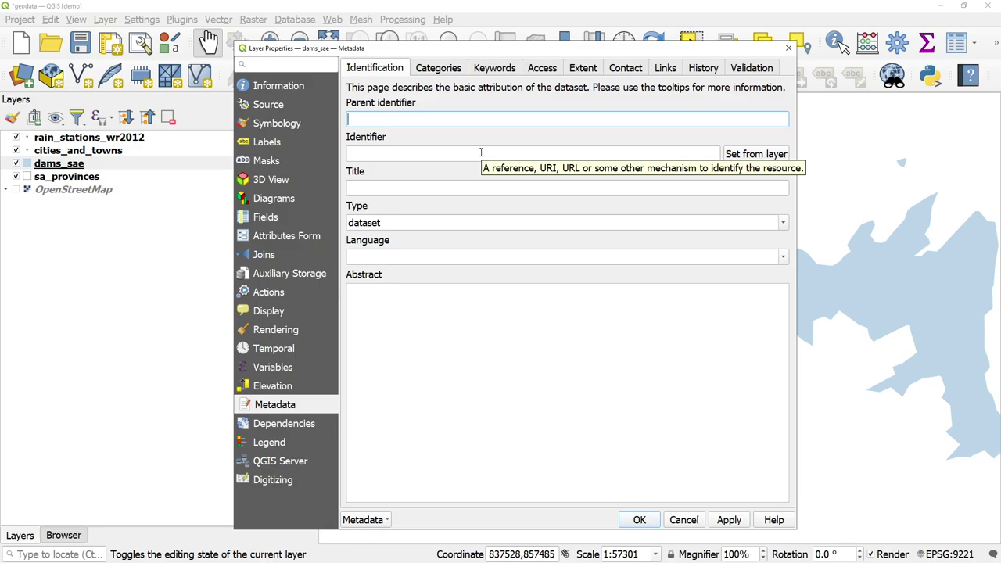
left_click(674, 528)
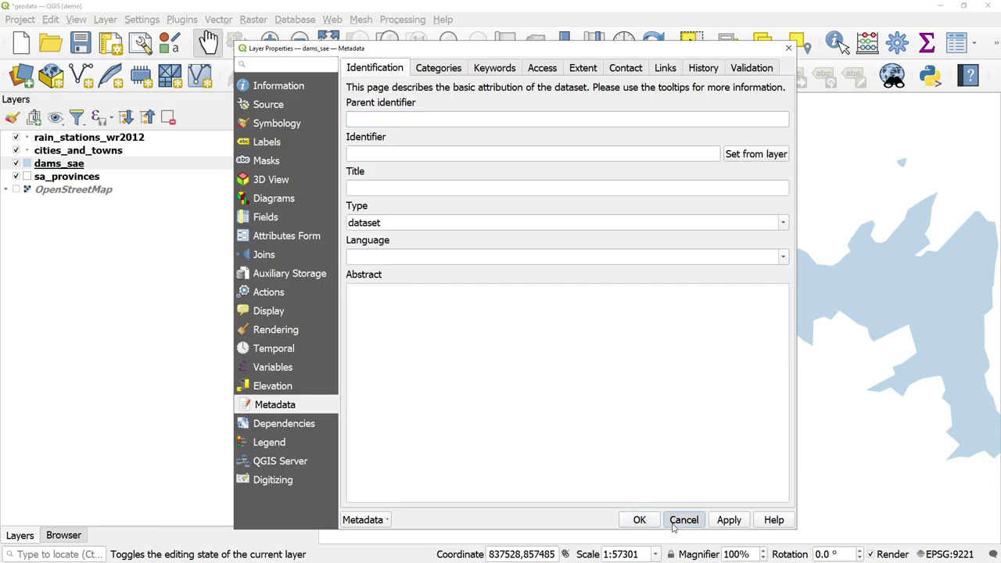
left_click(681, 520)
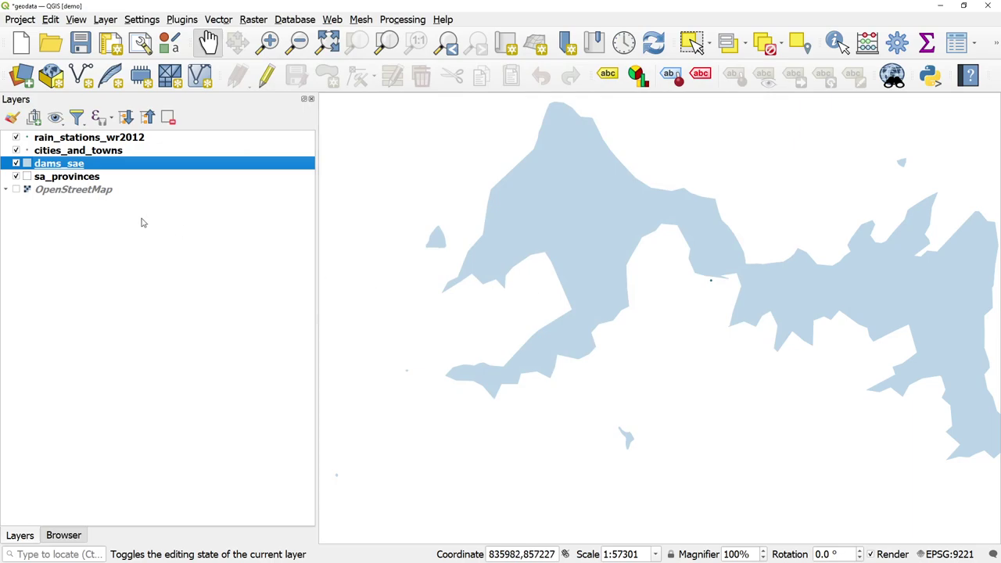
Hide the sa_provinces, dams_sae, cities_and_towns and rain_stations_wr2012 layers.
left_click(16, 177)
left_click(16, 164)
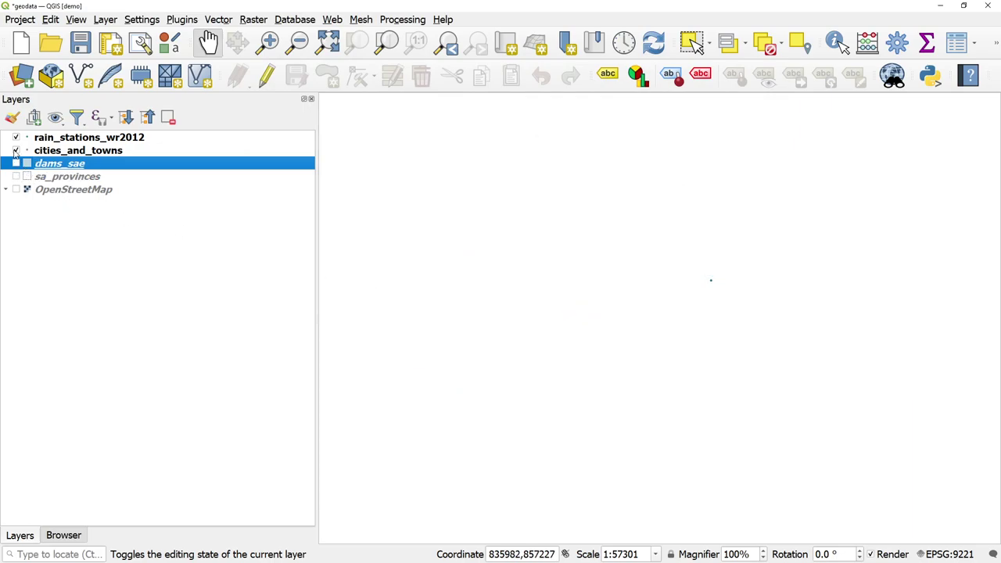
left_click(15, 150)
left_click(16, 136)
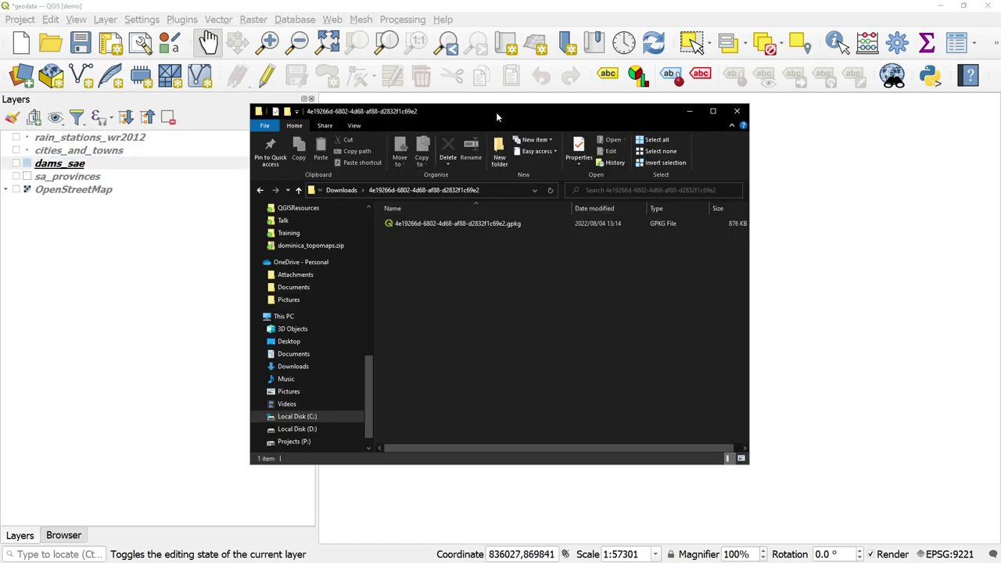
Drag the downloaded GeoPackage from the Downloads window onto QGIS to list its items.
left_click_drag(498, 114, 258, 139)
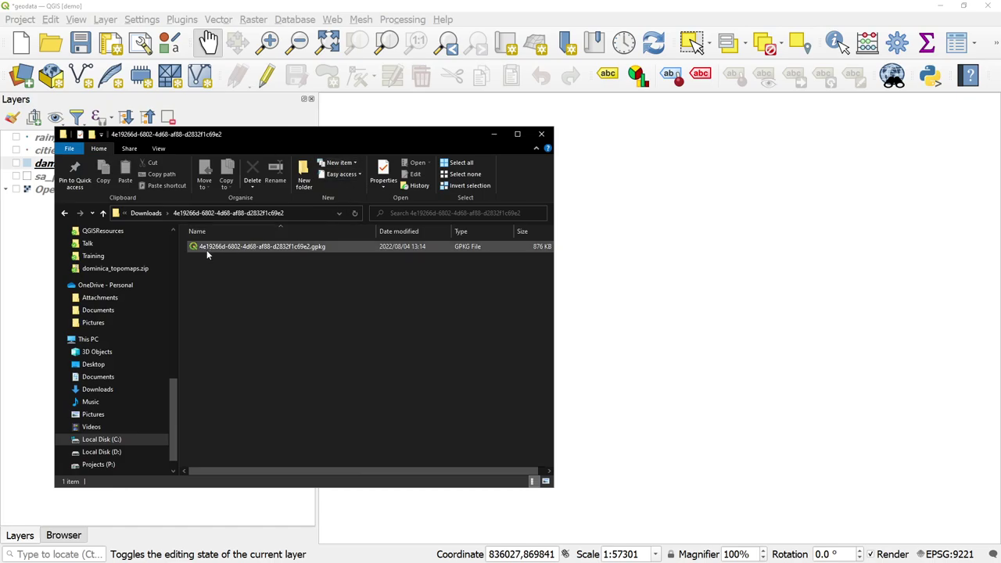
left_click_drag(205, 248, 727, 243)
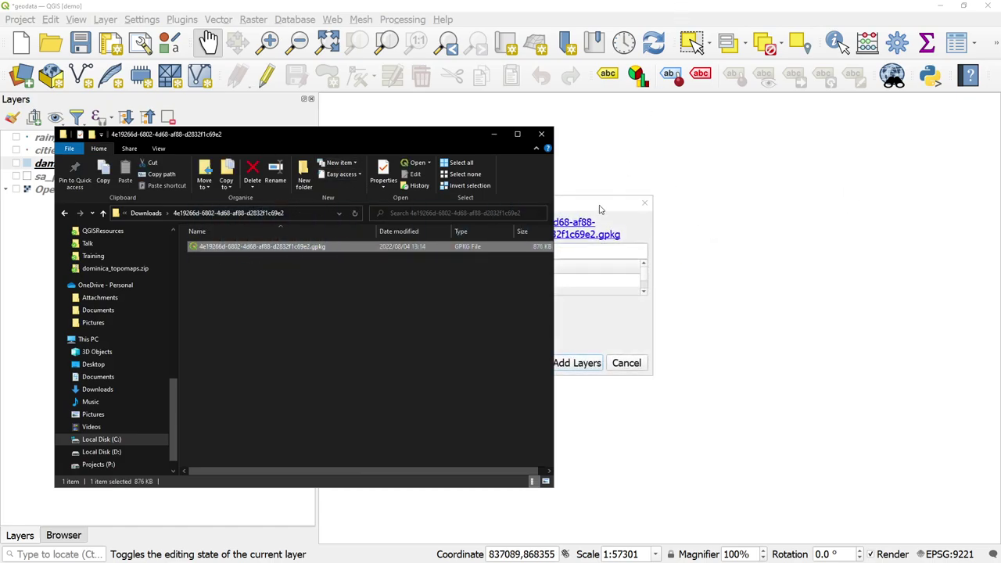
left_click(598, 207)
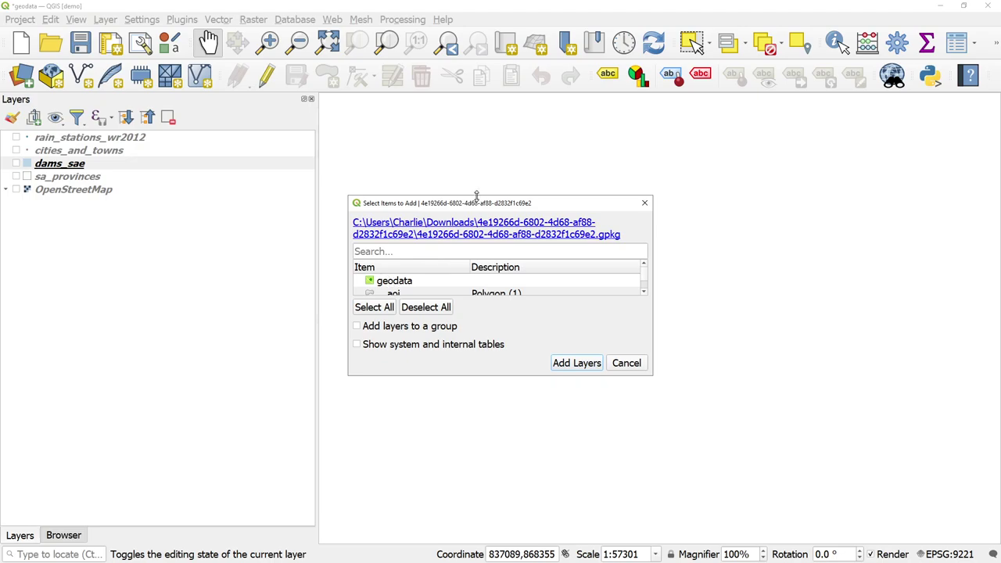
Open the geodata project from the GeoPackage's items list, discarding unsaved changes.
left_click_drag(476, 196, 476, 124)
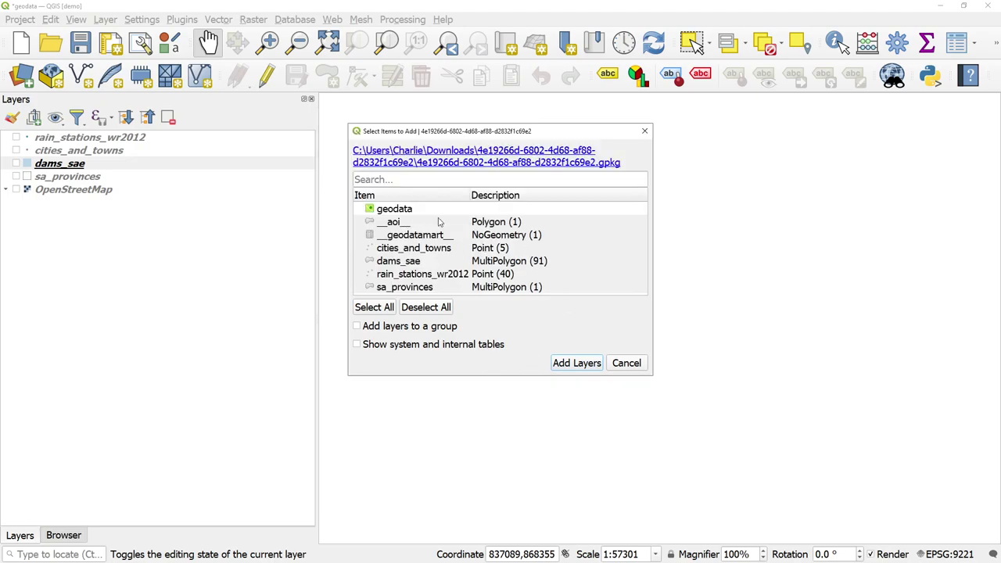
left_click(399, 211)
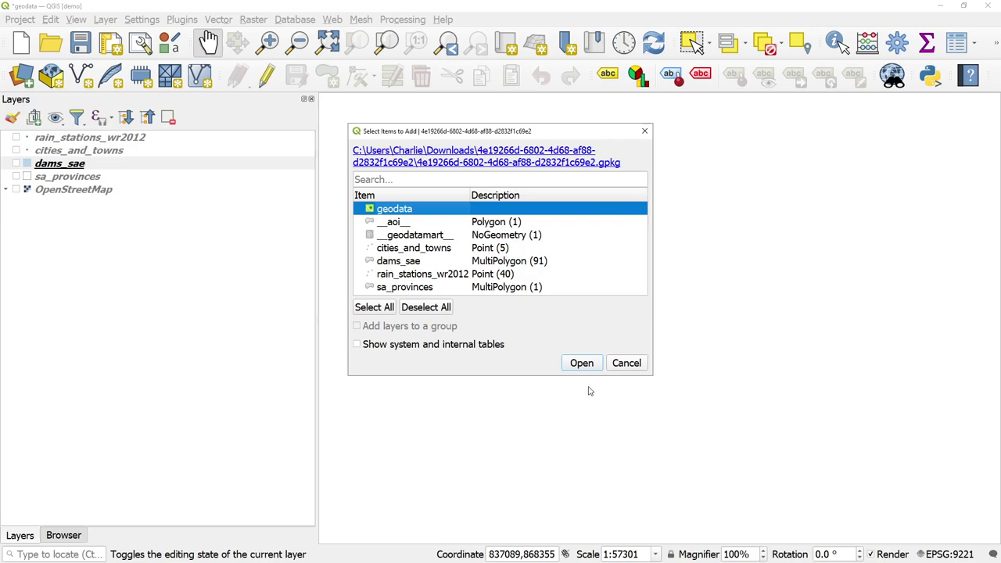
left_click(581, 364)
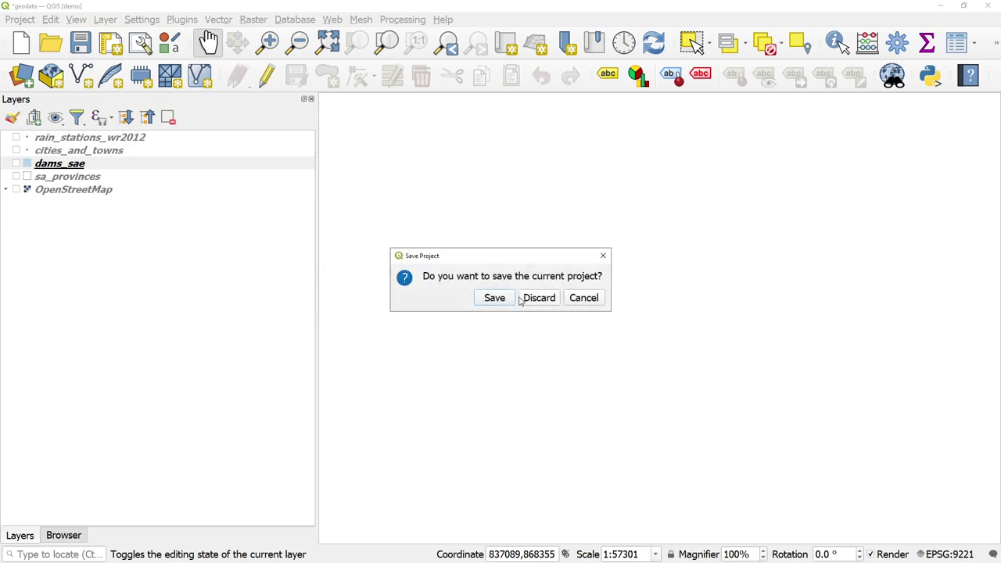
left_click(522, 298)
Turn on rain_stations_wr2012 and sa_provinces and pan to centre the province.
left_click(16, 137)
left_click(16, 176)
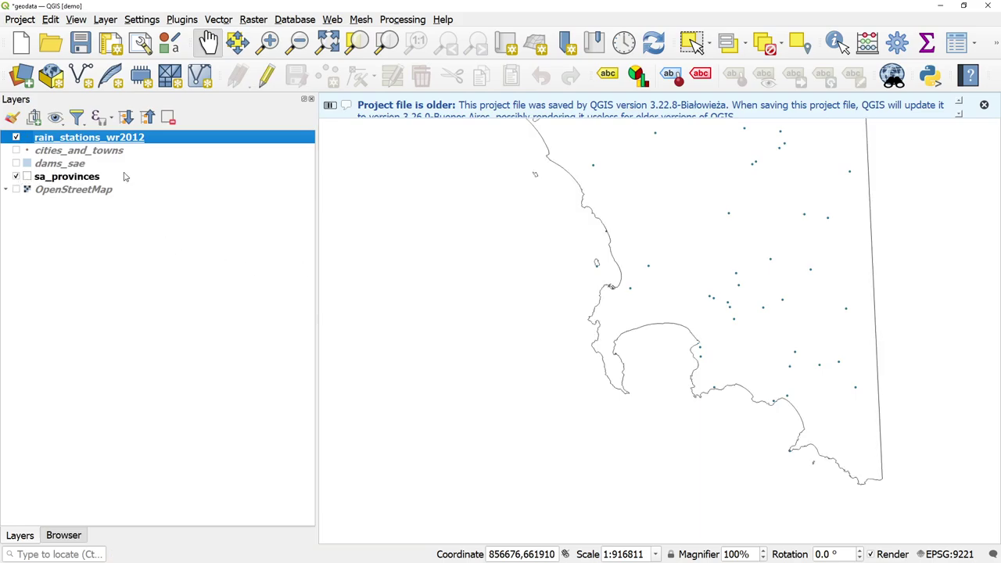
left_click_drag(674, 238, 658, 276)
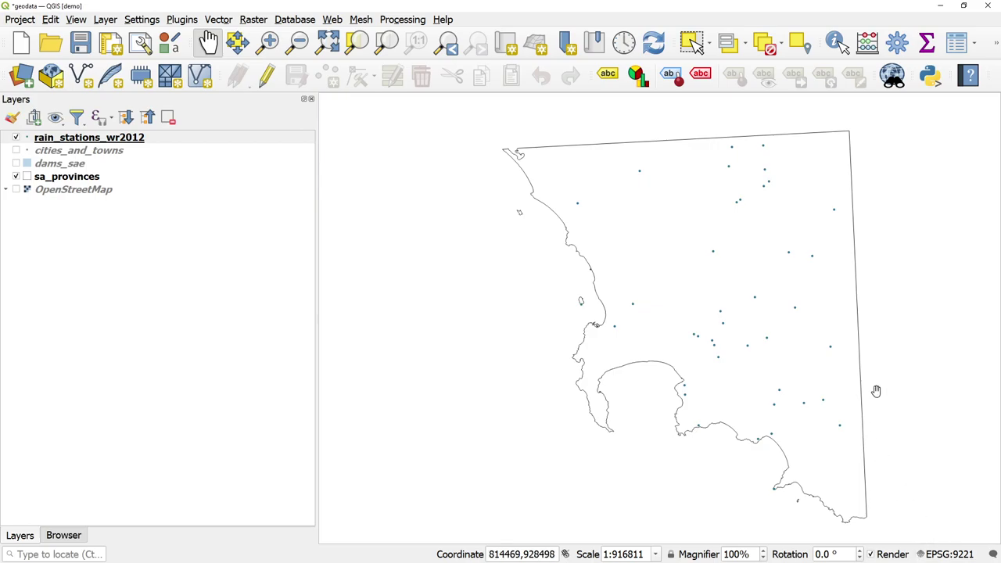
left_click_drag(800, 389, 759, 378)
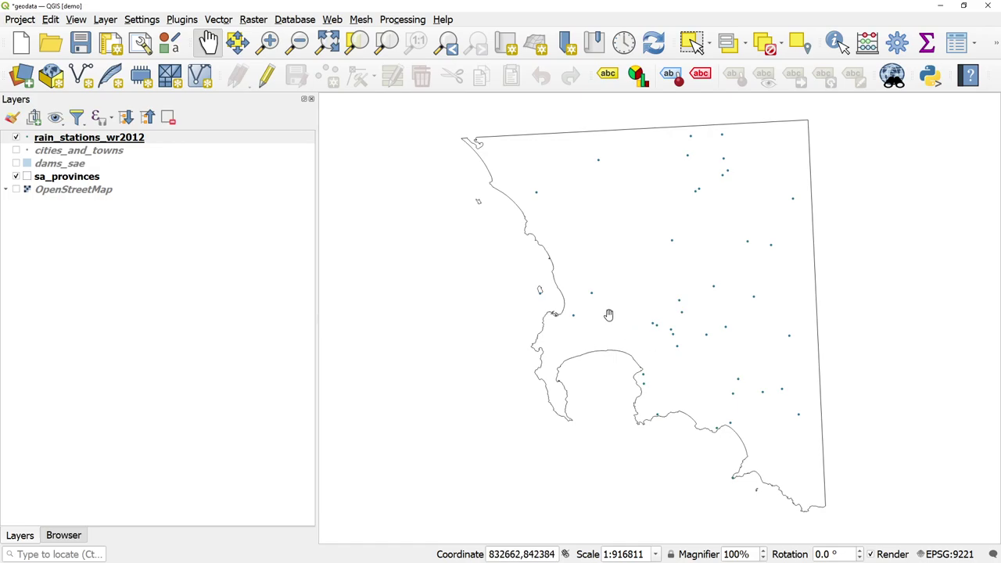
Add the __aoi__ layer from the Browser and frame its red polygon on the map.
left_click(63, 535)
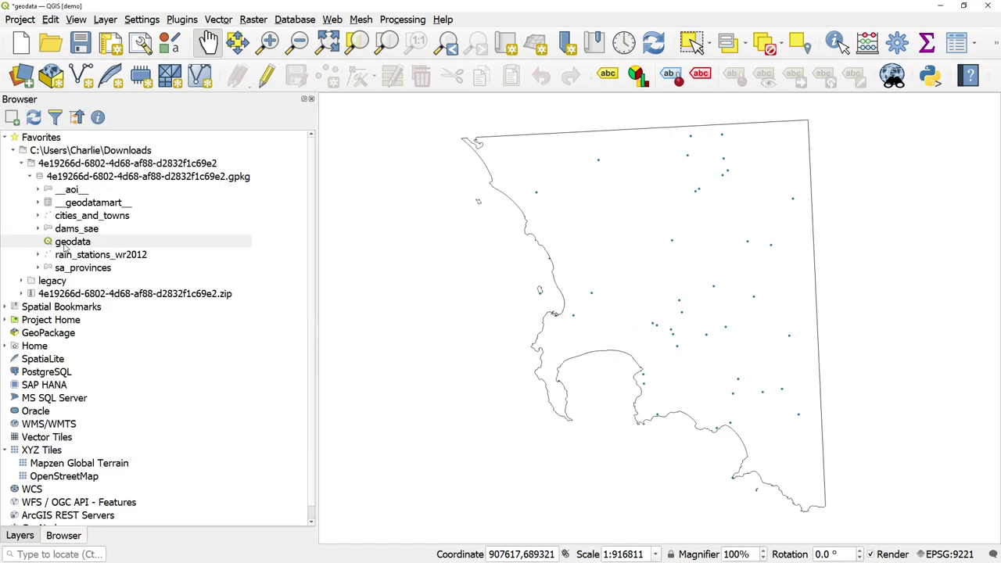
left_click_drag(68, 190, 471, 246)
scroll(595, 274, "down", 1)
left_click_drag(594, 275, 626, 263)
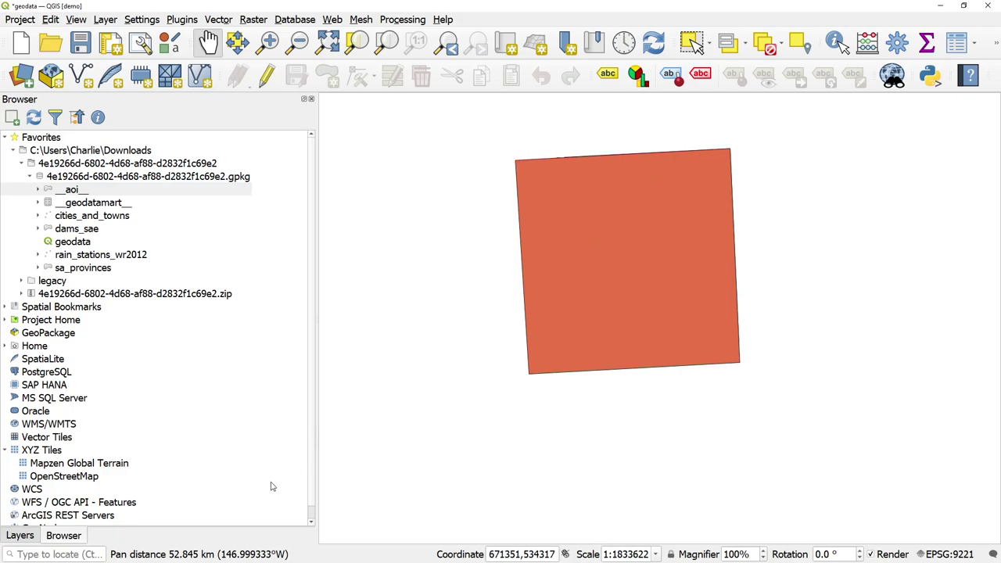
left_click(31, 538)
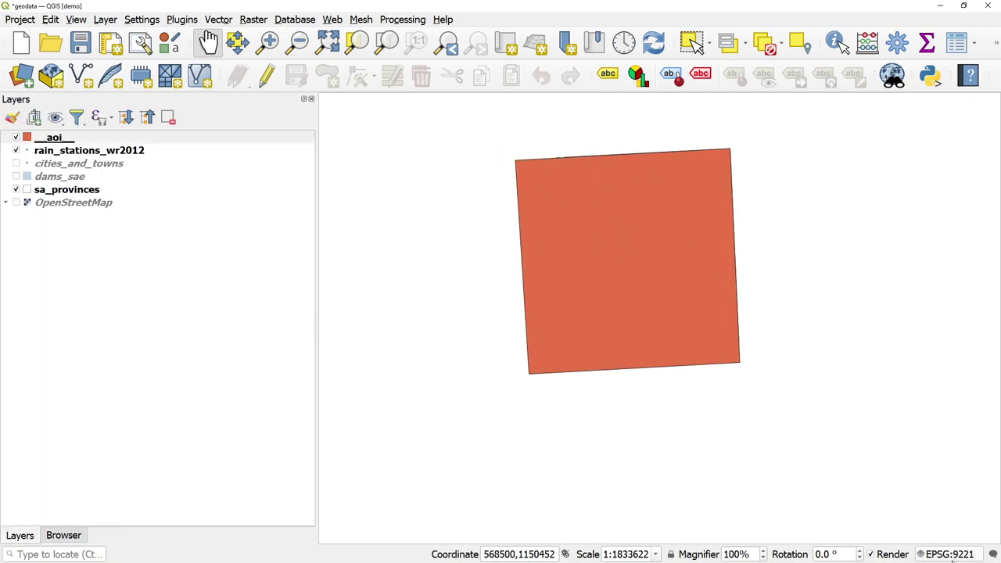
Switch the project CRS to Pseudo-Mercator, then WGS 84, then back to Hartebeesthoek94 / ZAF BSU Albers 25E.
left_click(949, 553)
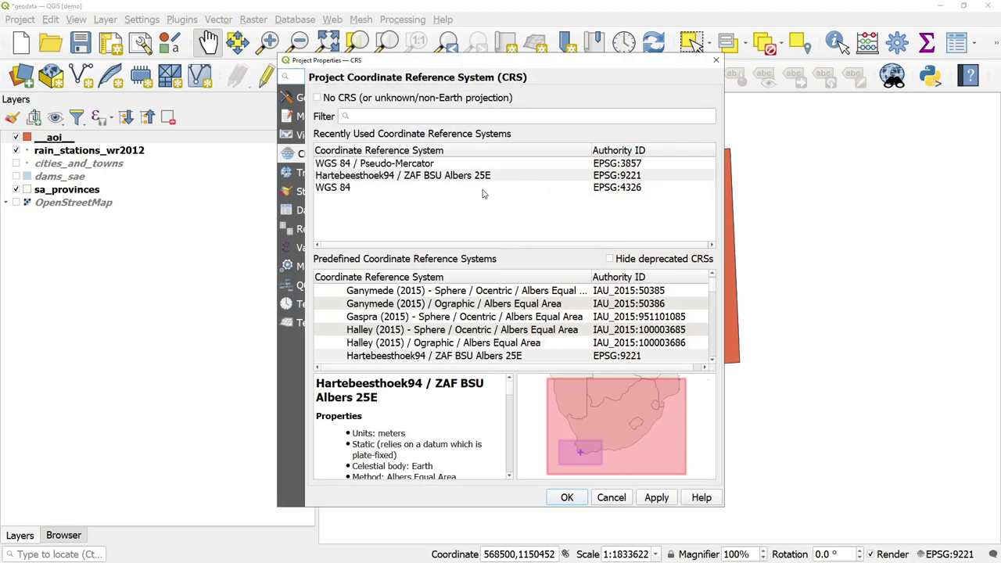
left_click(426, 165)
left_click(567, 497)
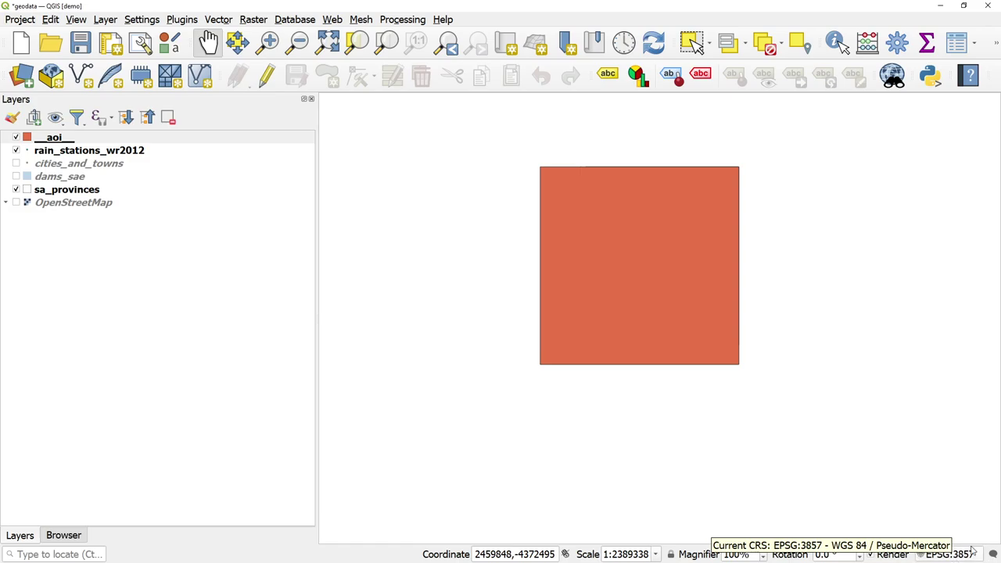
left_click(945, 553)
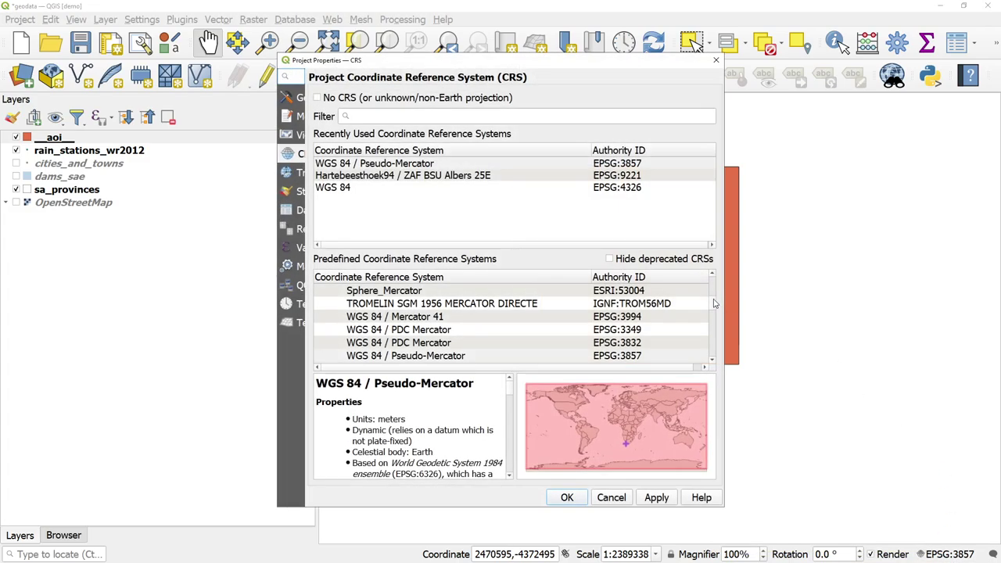
left_click(382, 189)
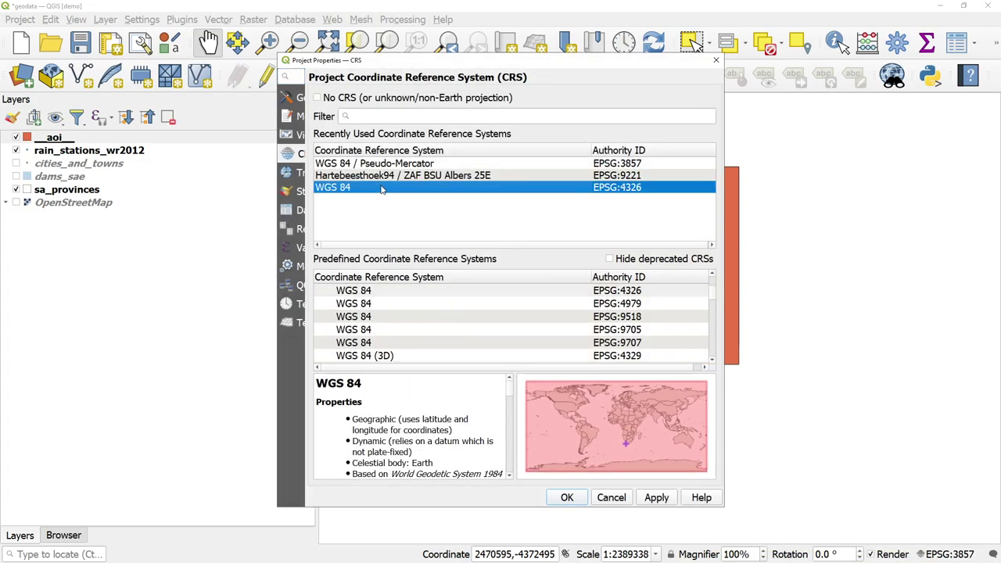
left_click(567, 497)
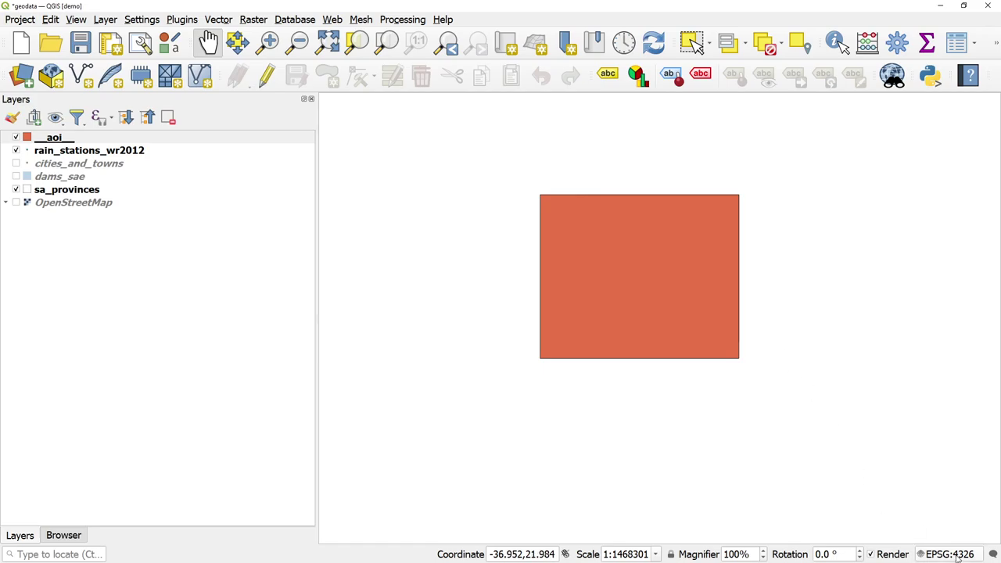
key("ctrl+shift+p")
left_click(569, 187)
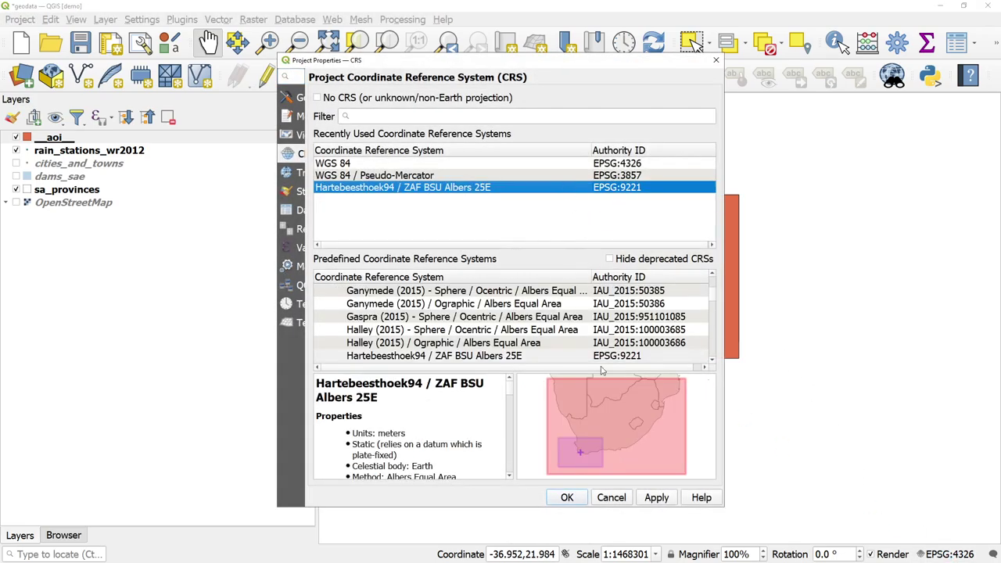
left_click(568, 498)
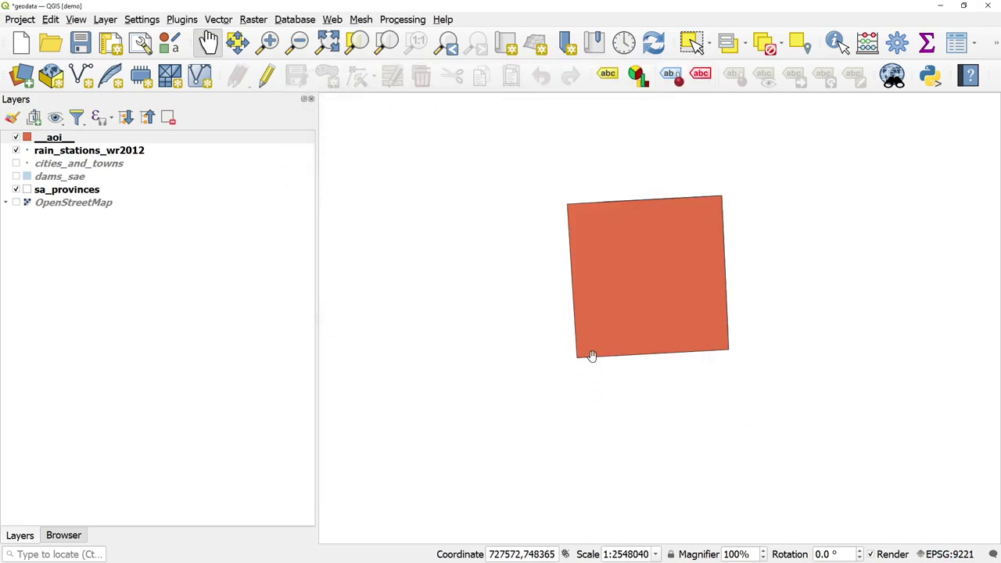
Hide the rain stations and __aoi__ layers, leaving the sa_provinces outline framed and selected.
left_click(16, 151)
left_click(16, 138)
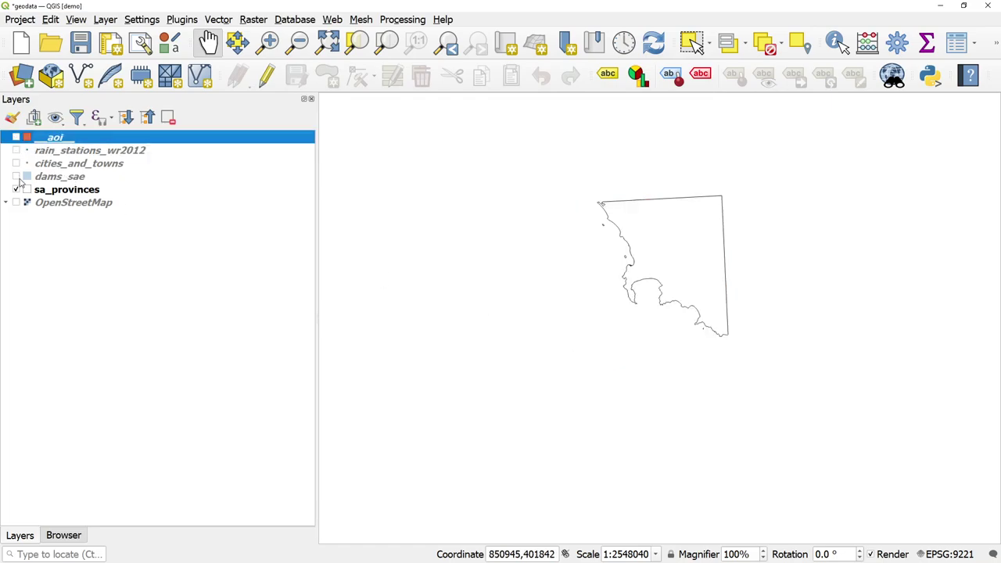
scroll(724, 259, "up", 1)
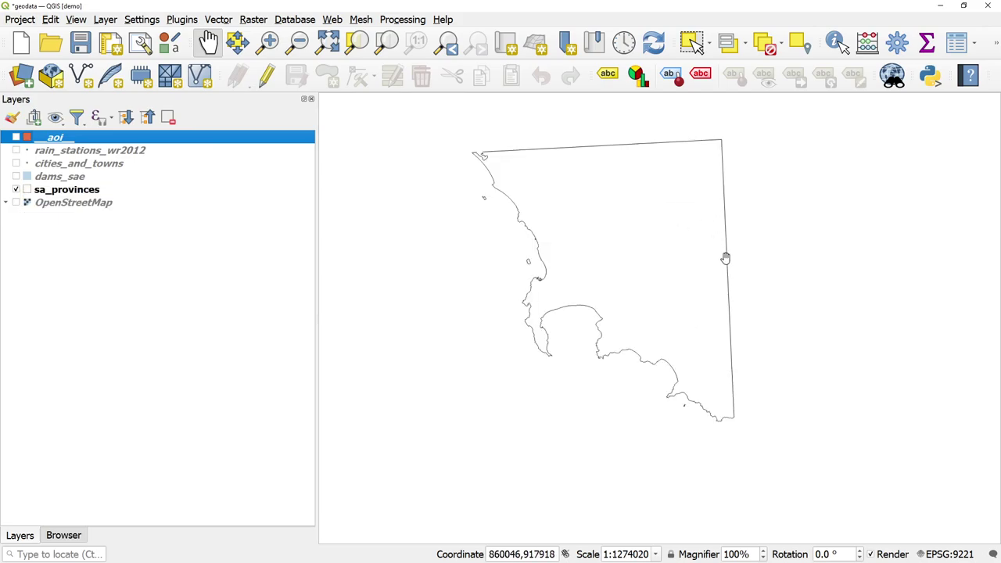
left_click_drag(669, 301, 670, 330)
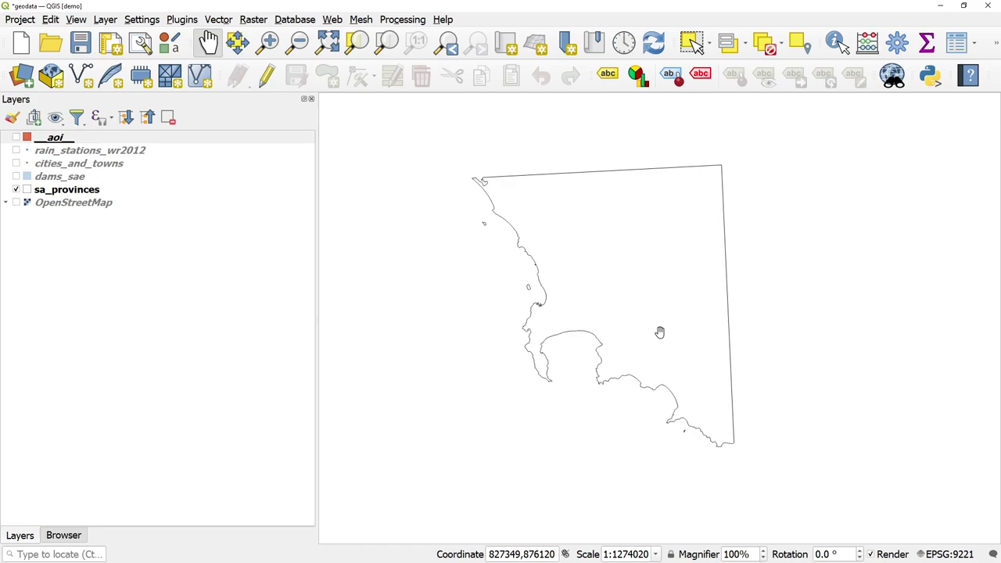
left_click(61, 193)
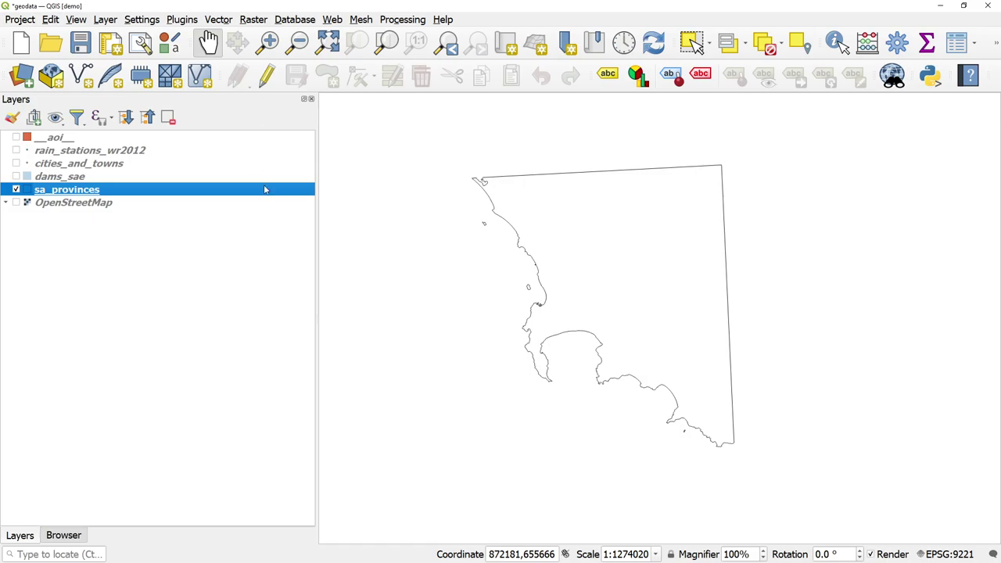
right_click(117, 192)
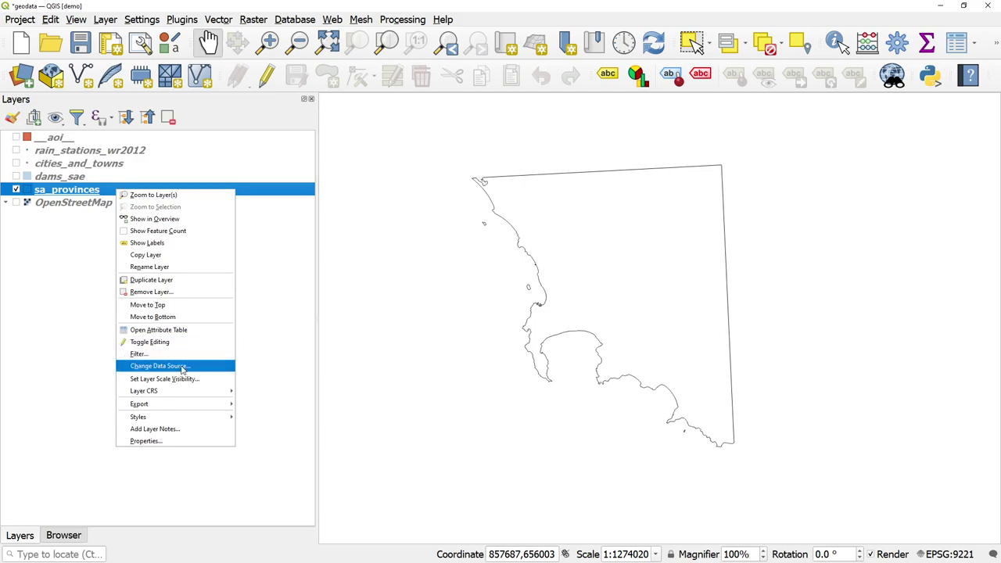
left_click(158, 329)
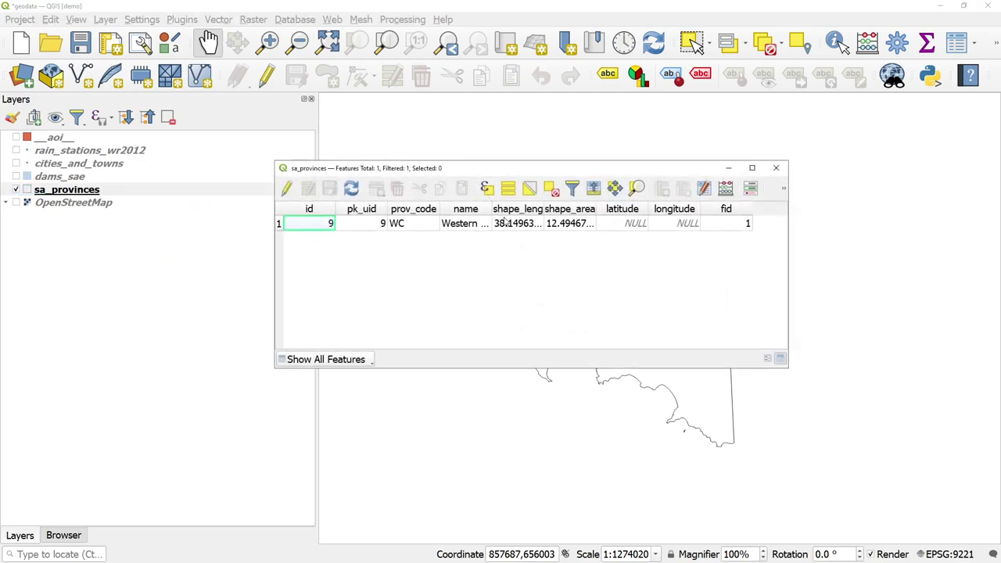
double_click(544, 209)
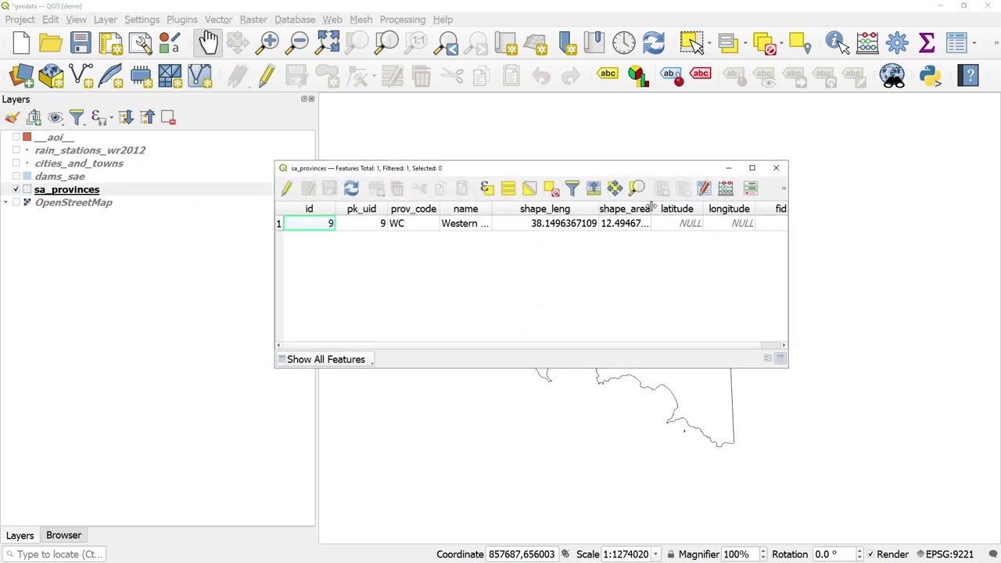
double_click(651, 209)
left_click(640, 224)
left_click(543, 225)
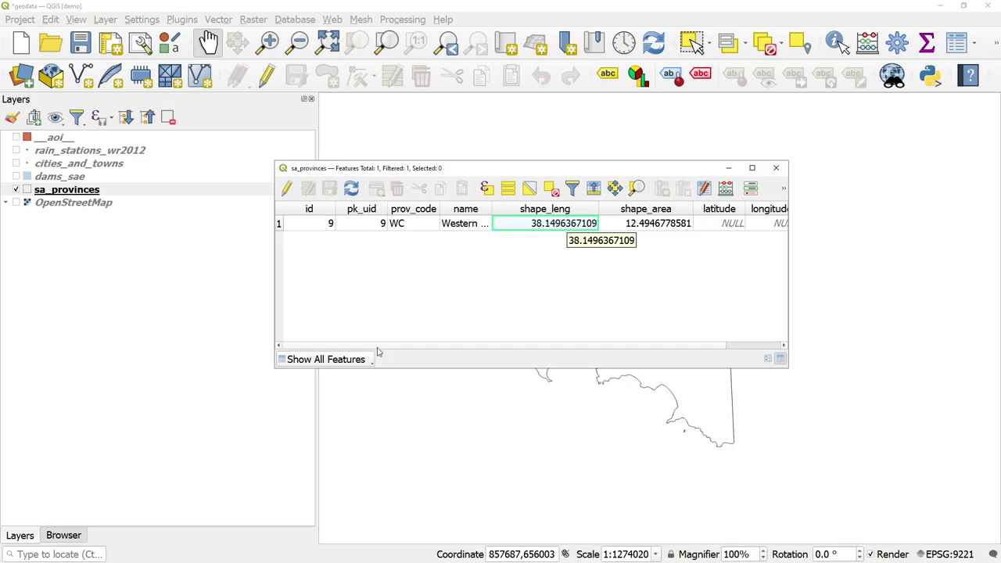
left_click_drag(379, 346, 559, 347)
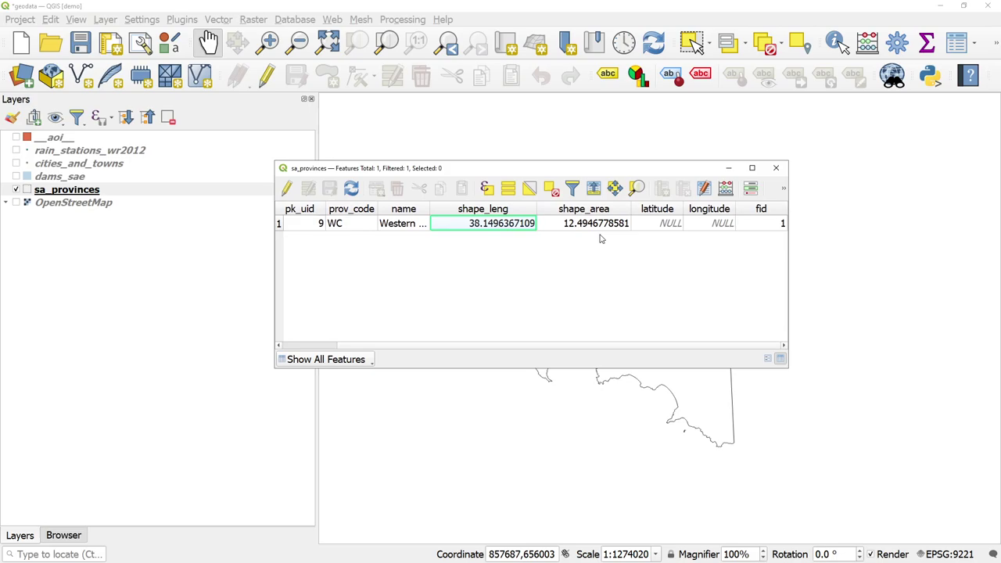
left_click(776, 167)
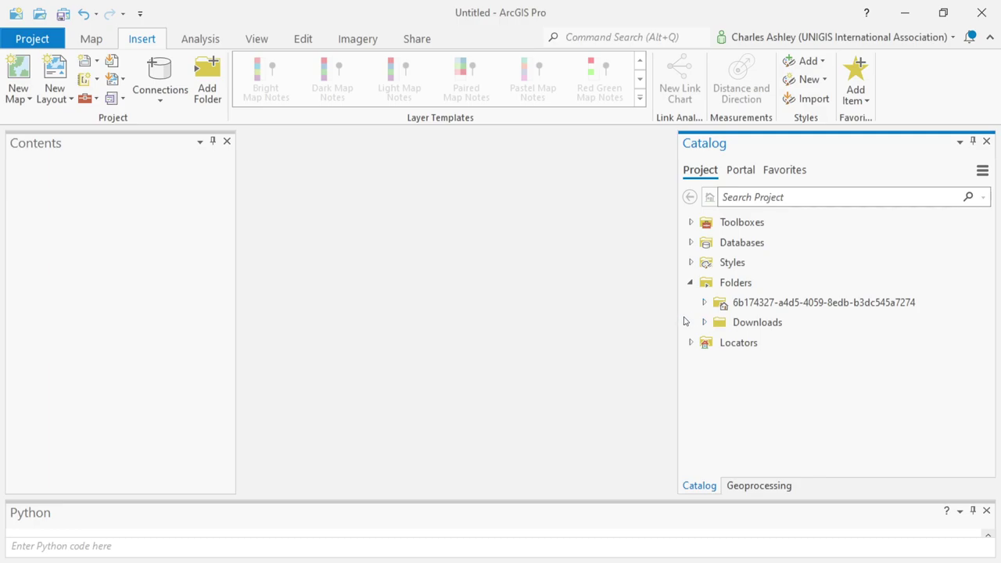
Refresh the Downloads folder connection in Catalog so the extracted folder appears.
left_click(703, 322)
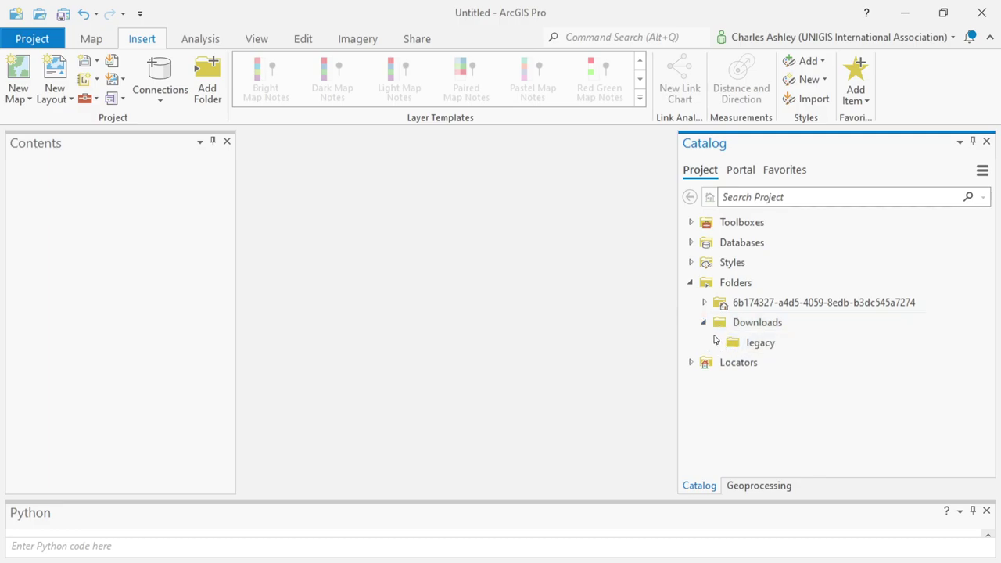
right_click(726, 326)
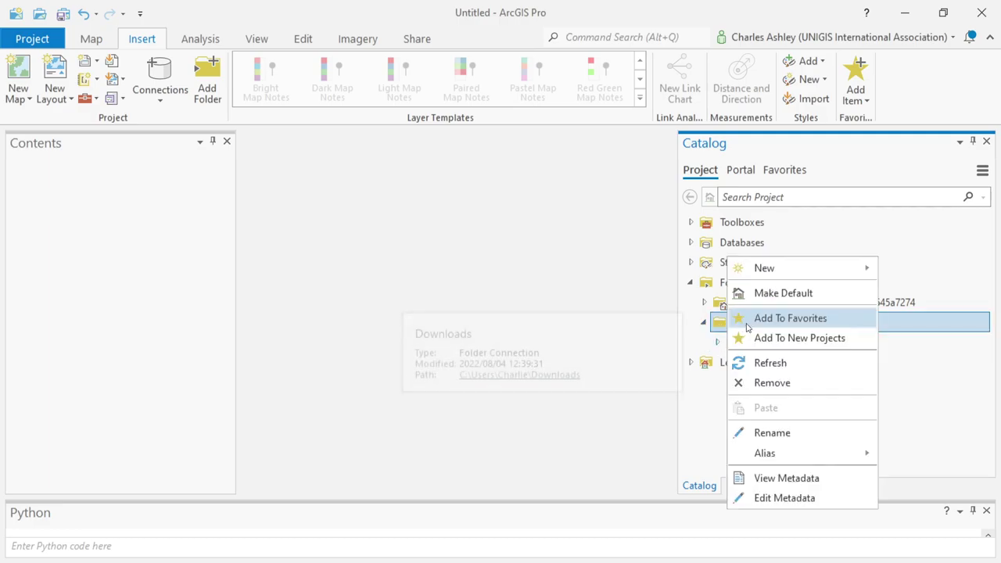
left_click(791, 362)
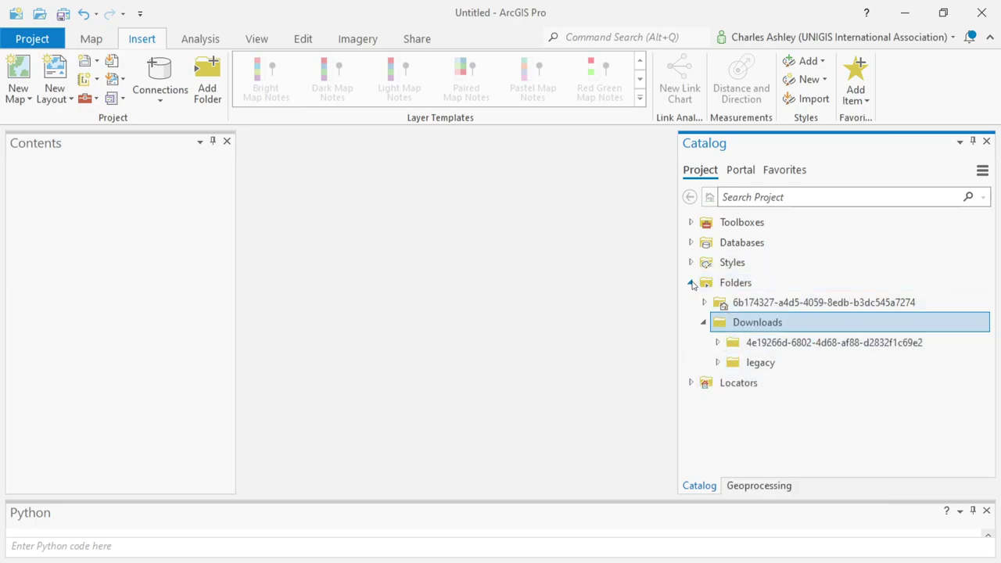
left_click(737, 283)
right_click(737, 283)
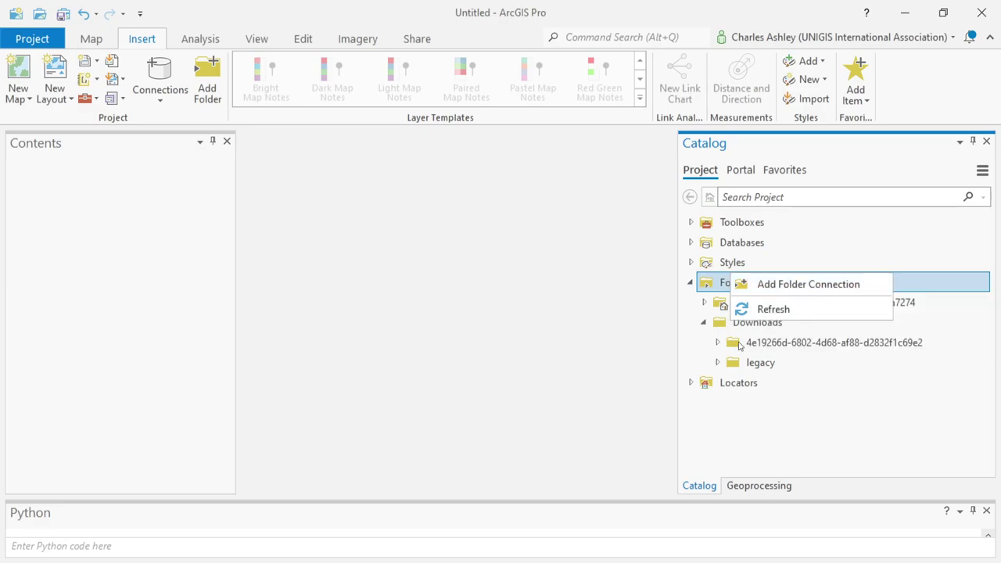
left_click(738, 344)
Expand the downloaded folder and GeoPackage to list its tables, then create a new map.
left_click(718, 343)
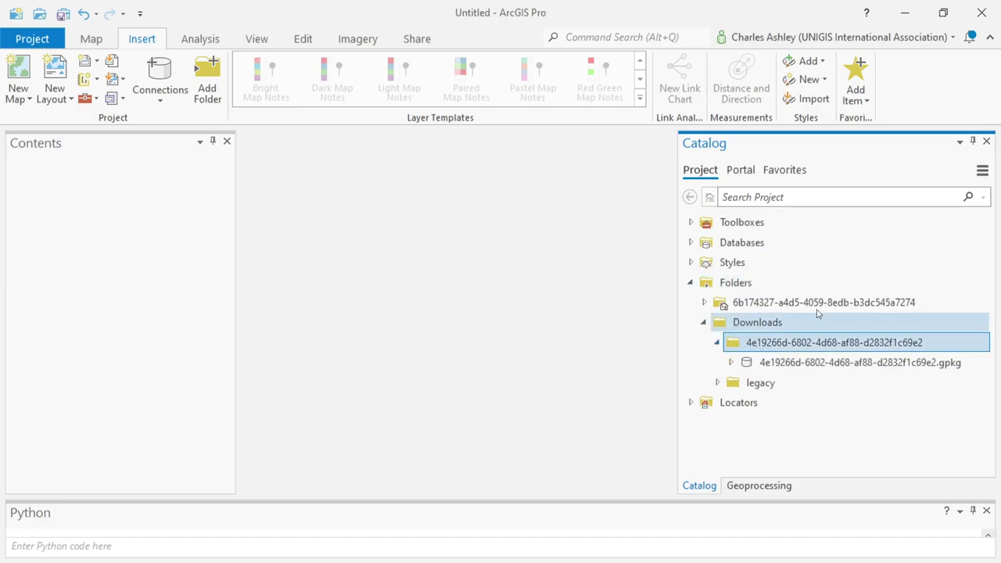
double_click(741, 361)
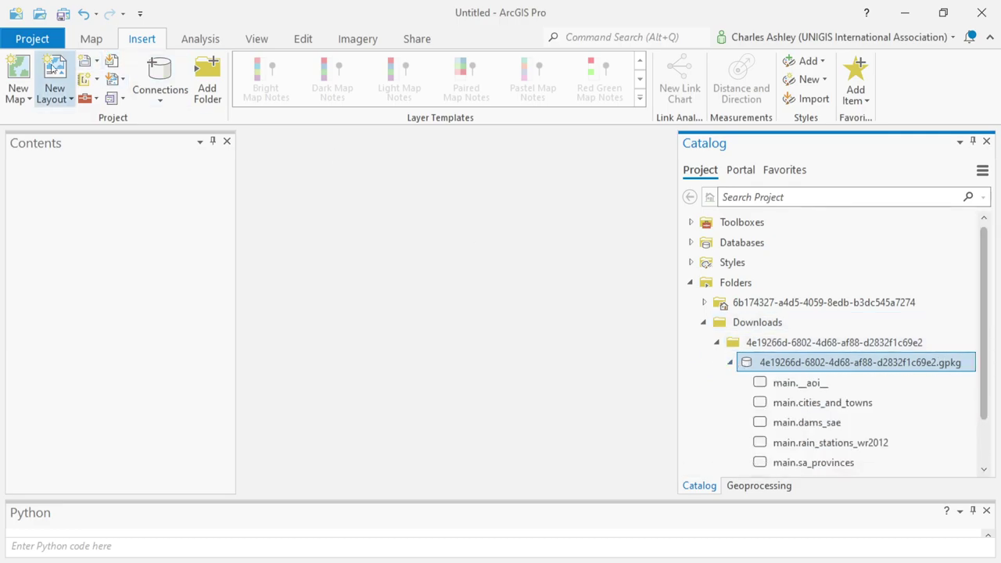
left_click(18, 71)
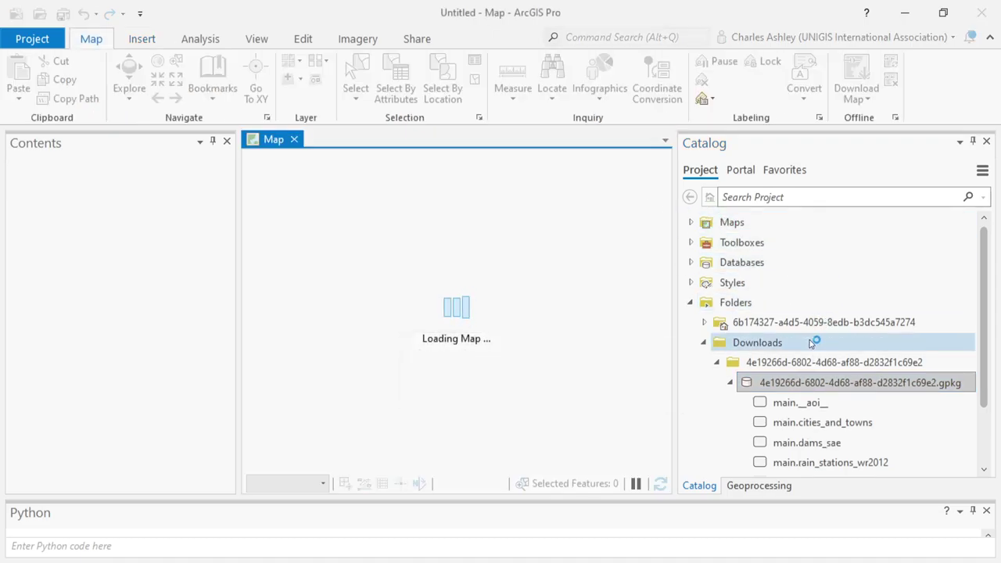
Add main.cities_and_towns and main.dams_sae from the downloaded GeoPackage to the ArcGIS Pro map.
scroll(813, 343, "down", 2)
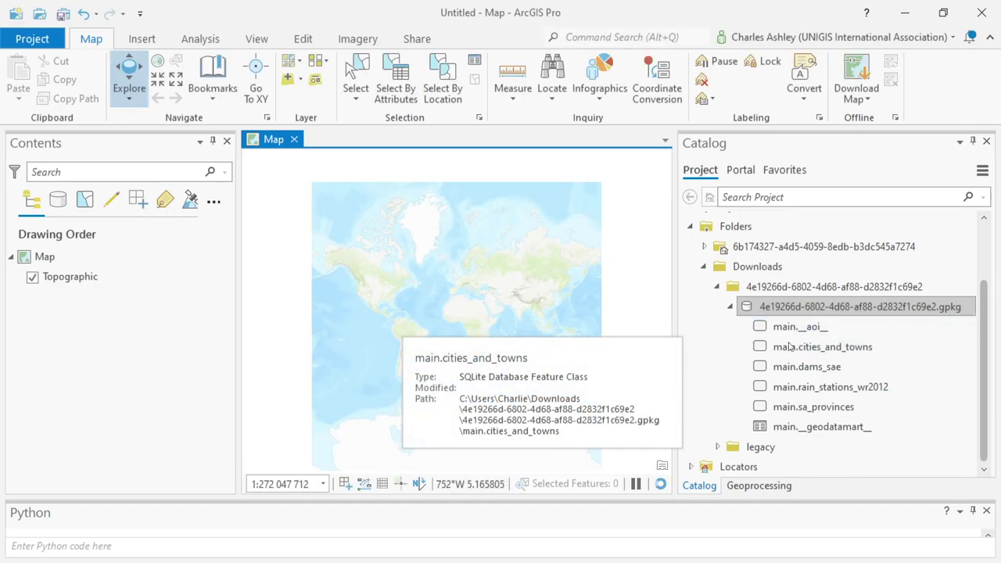
left_click(799, 327)
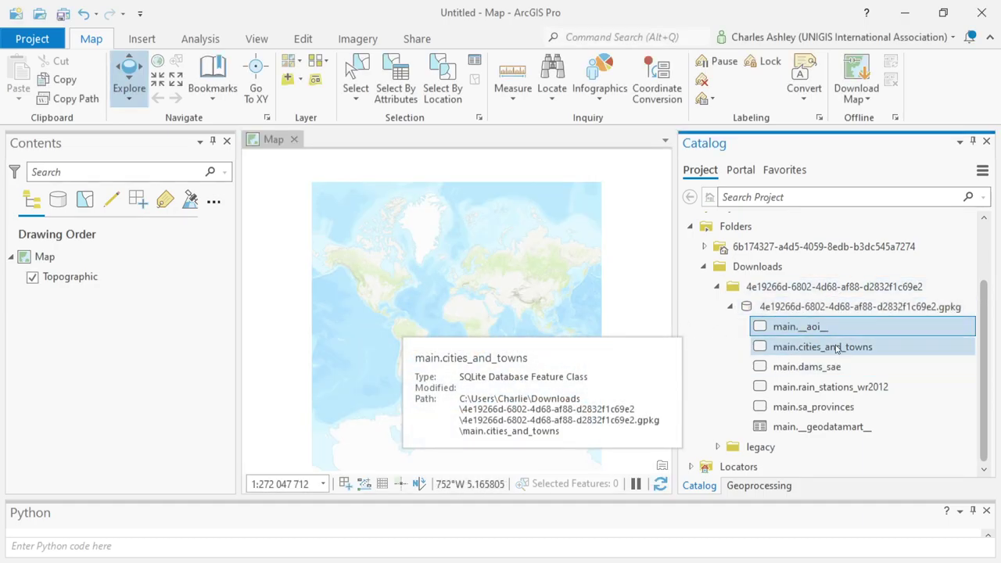
left_click(820, 346)
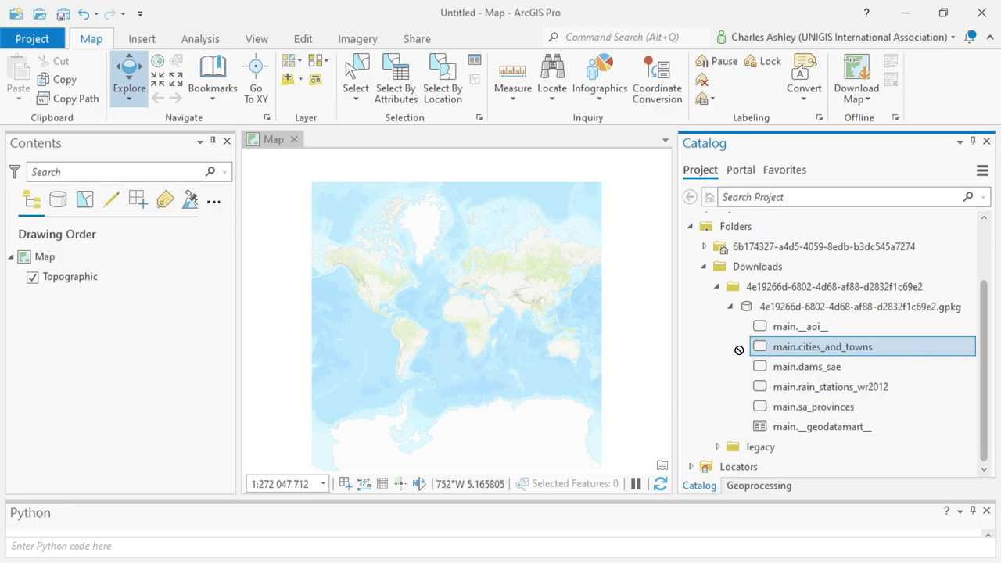
left_click(489, 341)
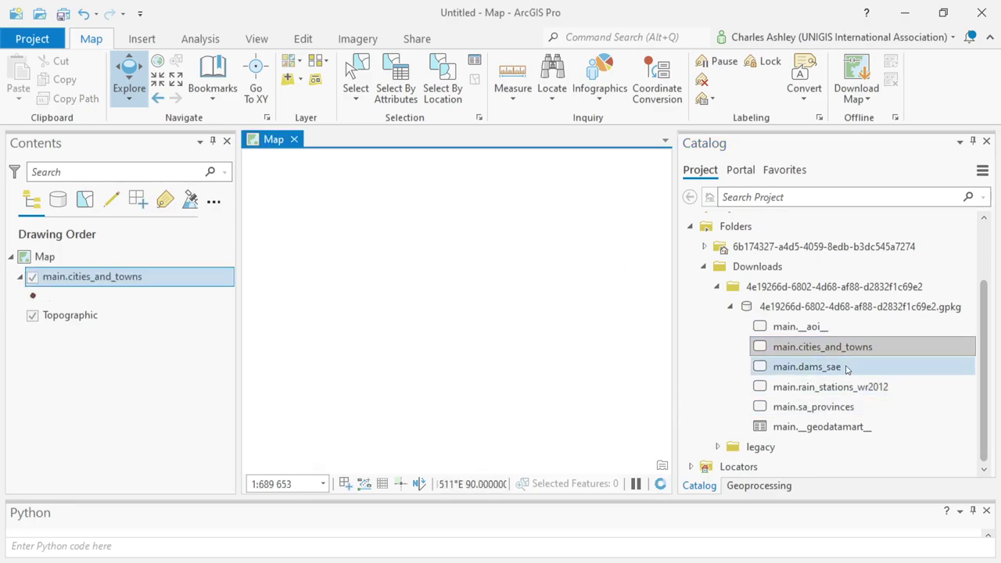
left_click_drag(847, 369, 539, 341)
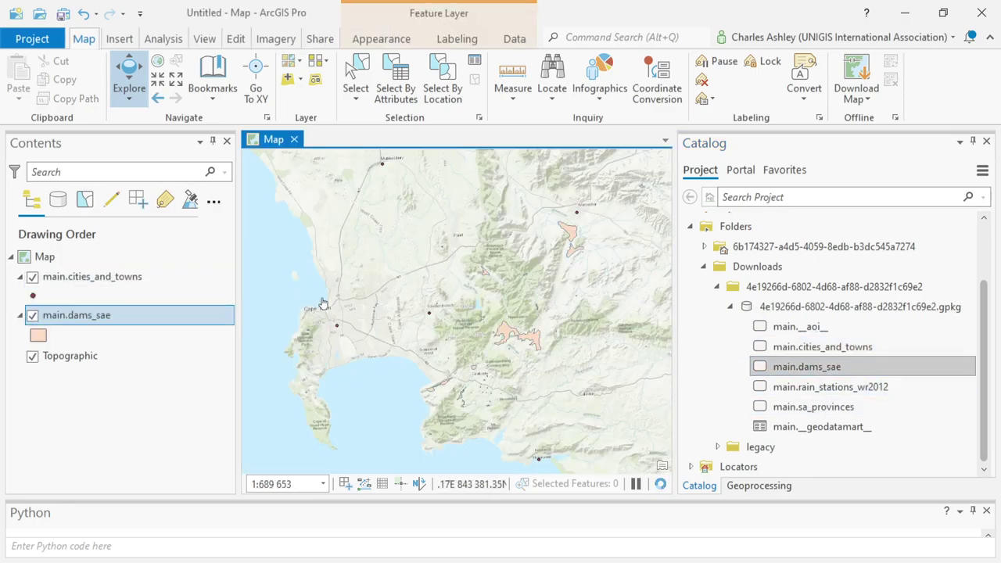
Zoom in and pan the map to centre on the large dam polygon.
scroll(575, 333, "up", 5)
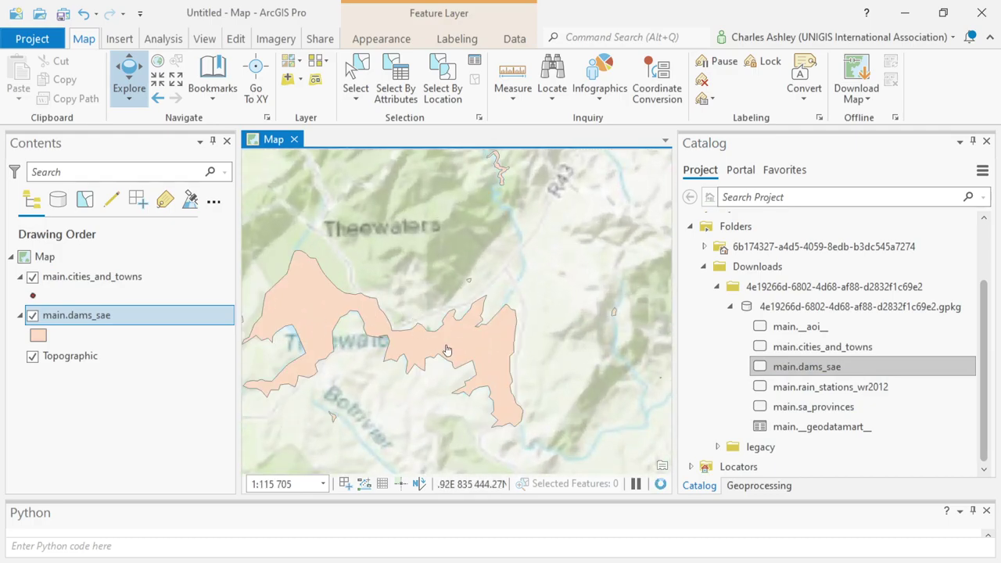
left_click_drag(477, 326, 529, 290)
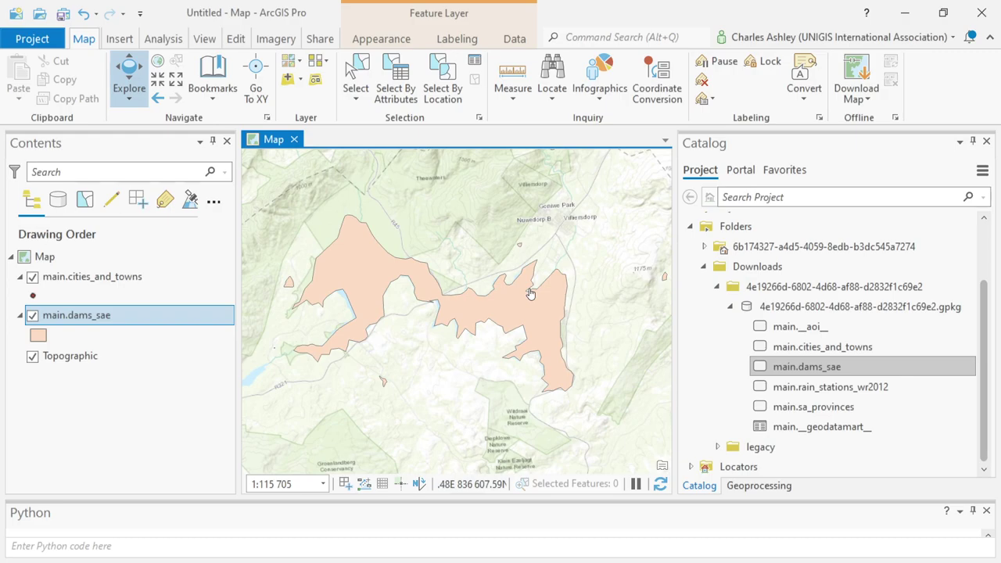
left_click_drag(478, 331, 565, 337)
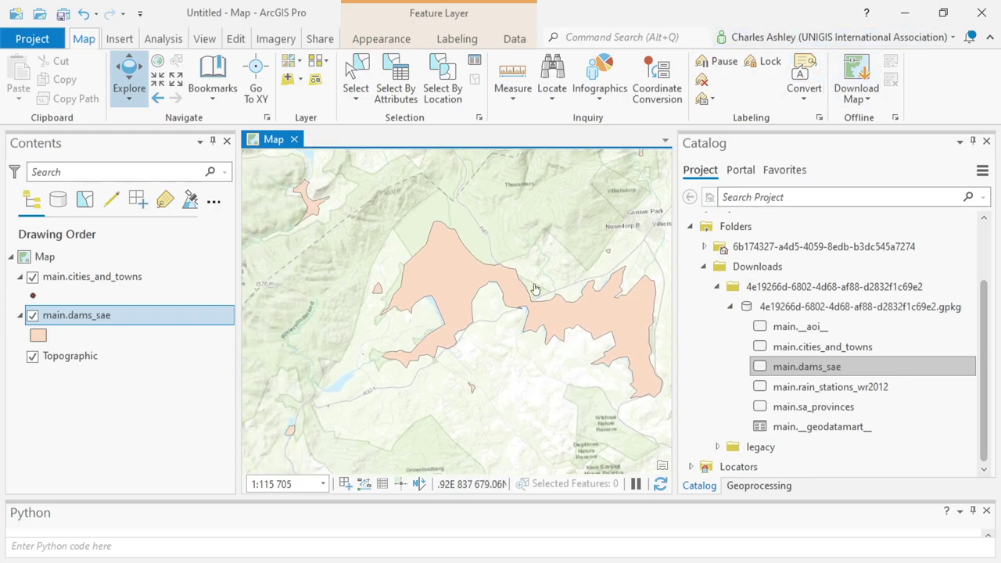
left_click(841, 373)
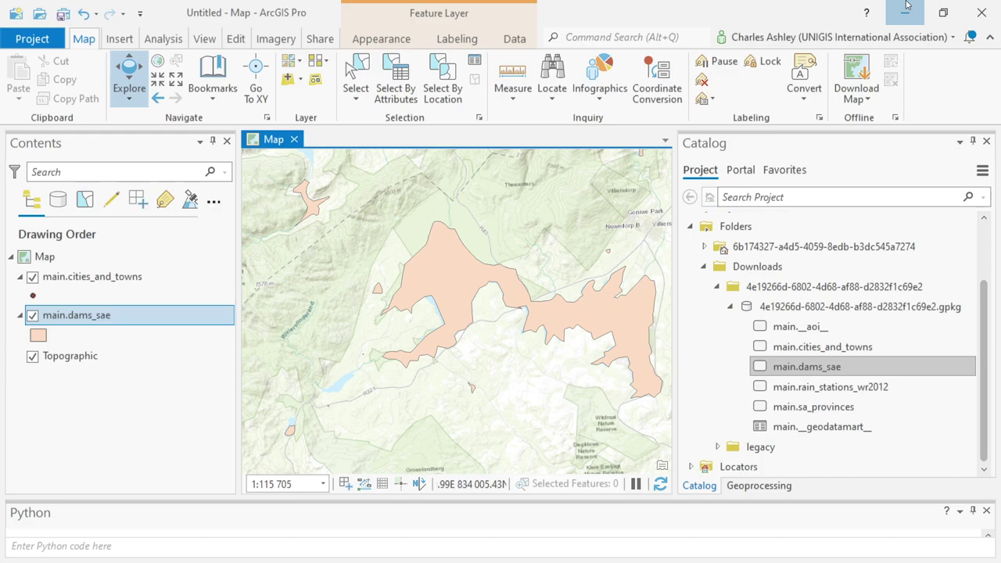
Minimize ArcGIS Pro and go from Job Details to the My Data jobs list in GeoData Mart.
left_click(905, 6)
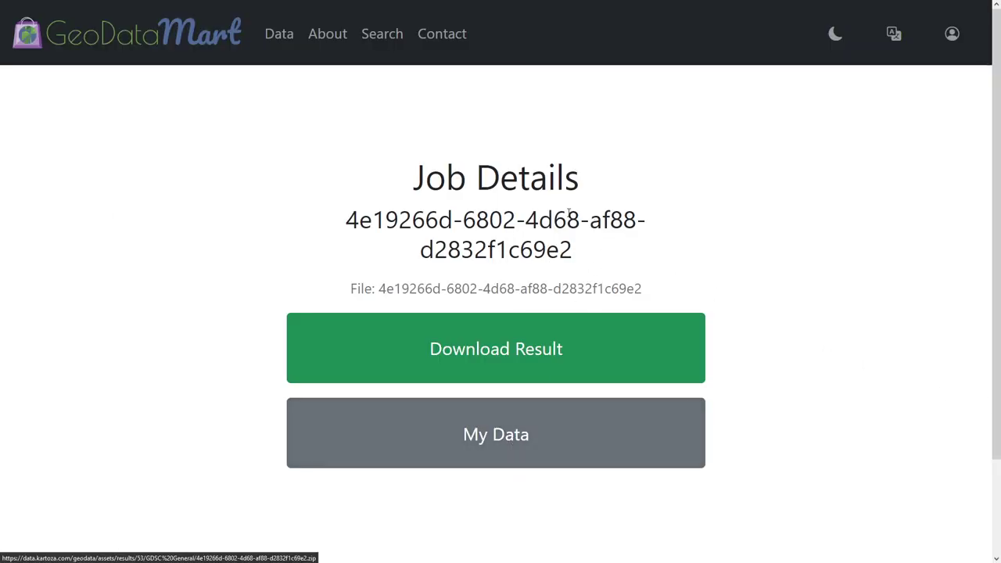
left_click(482, 453)
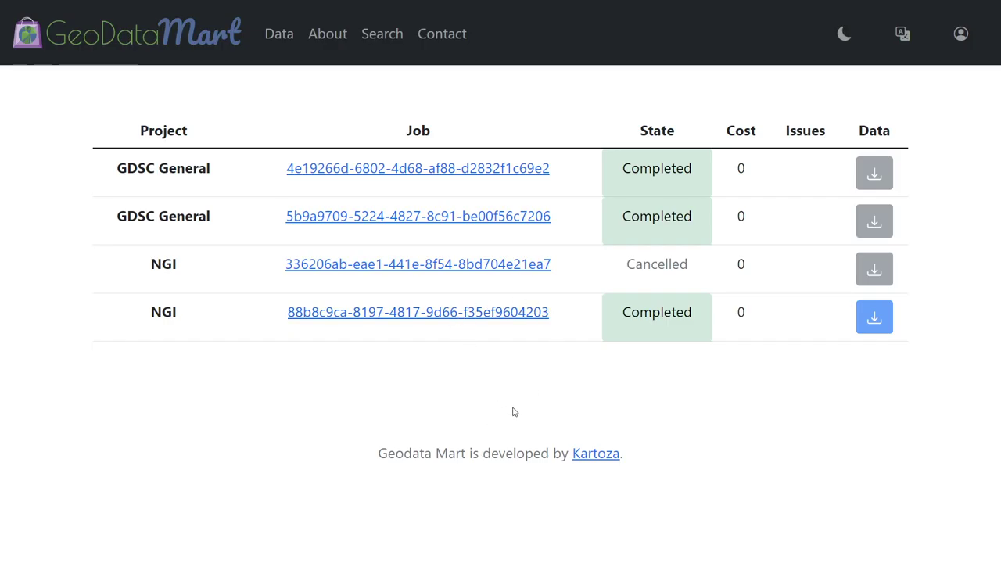
left_click_drag(570, 97, 283, 87)
left_click(242, 105)
Reopen My Data from the account menu to list the four jobs with project, state and cost.
left_click(960, 34)
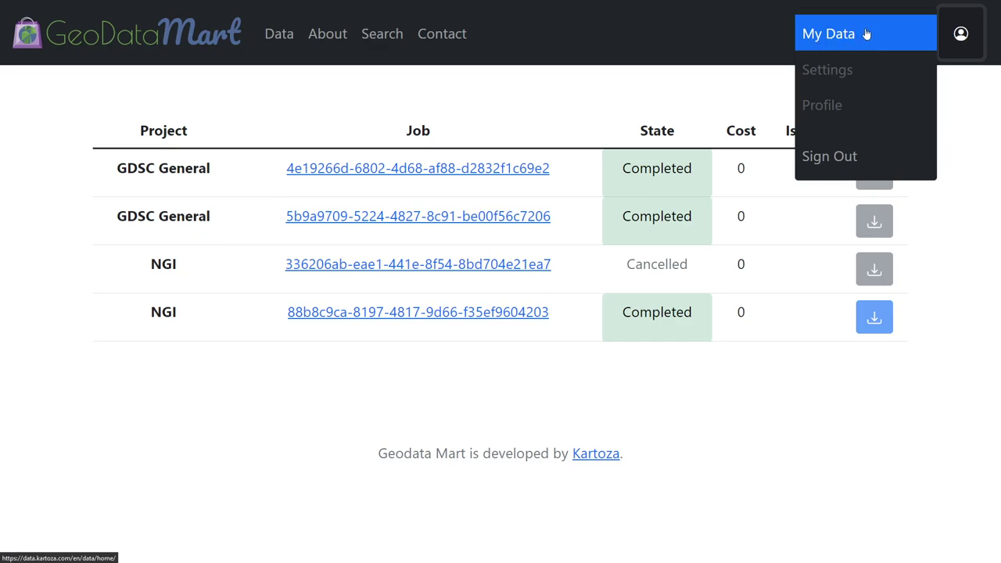
left_click(833, 43)
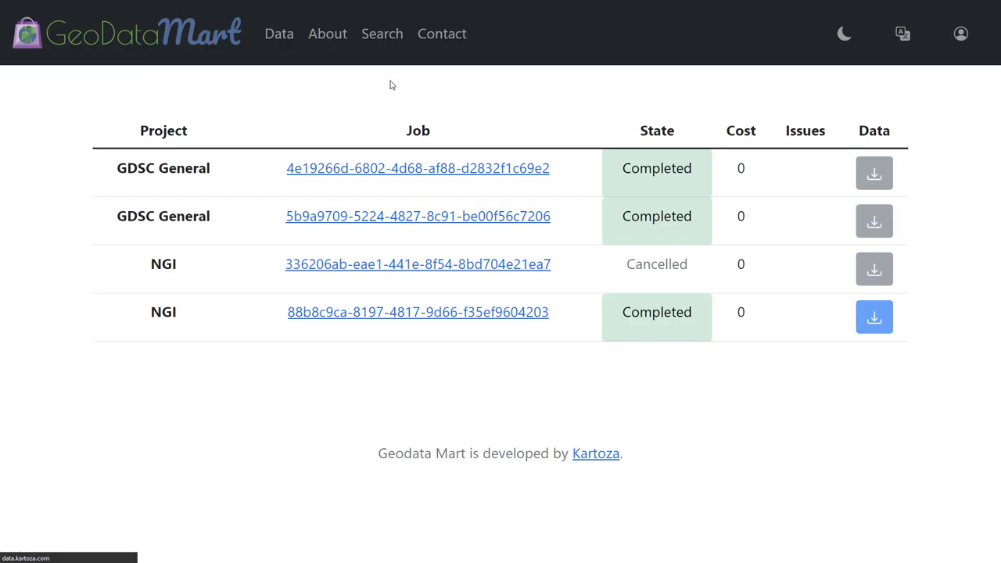
left_click(173, 41)
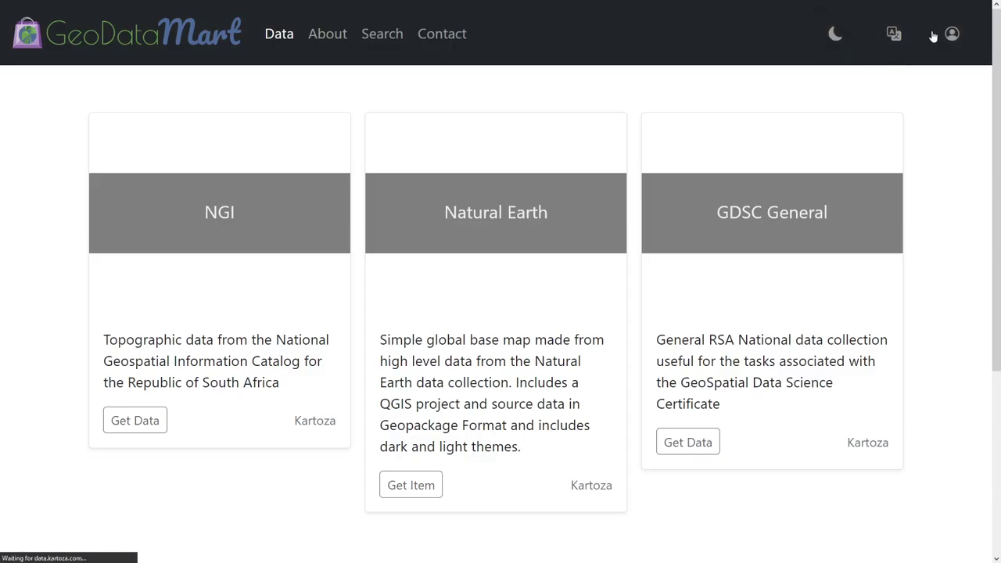
left_click(951, 33)
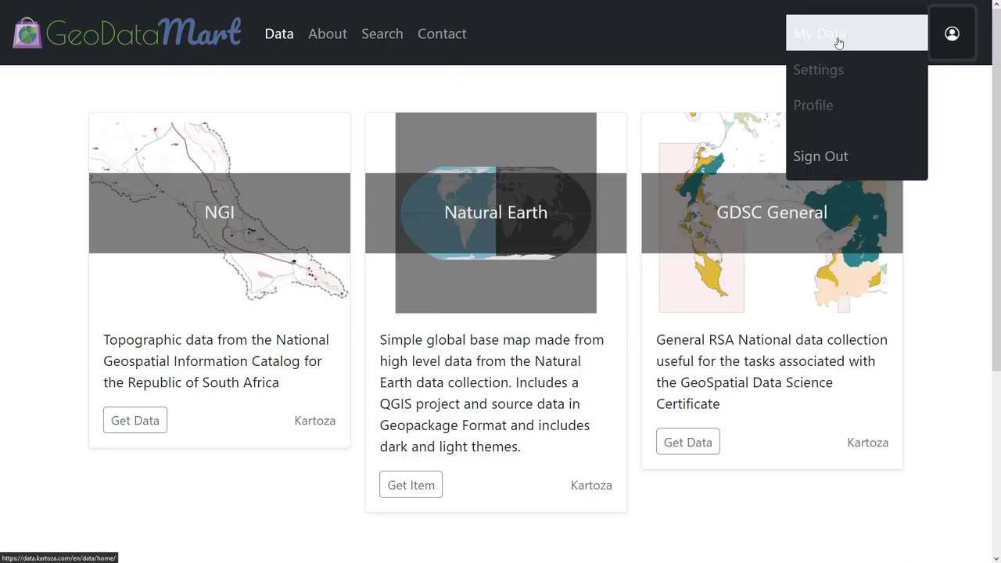
left_click(839, 42)
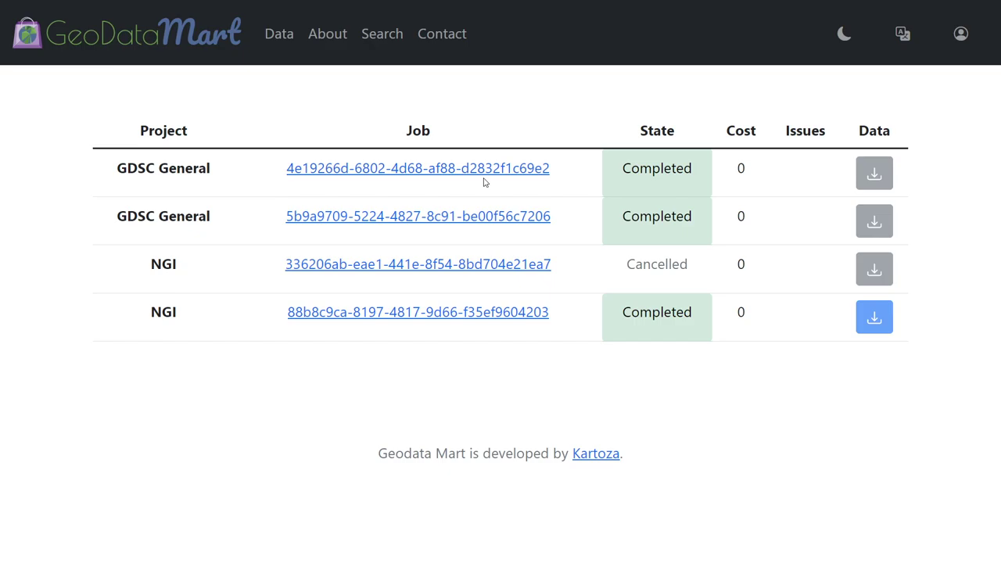
left_click(449, 177)
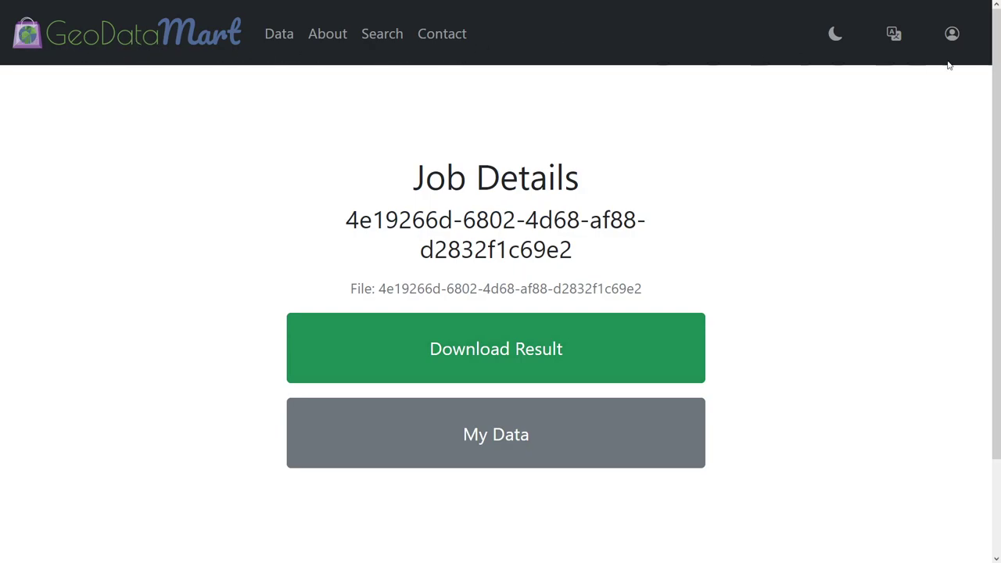
left_click(956, 38)
left_click(586, 433)
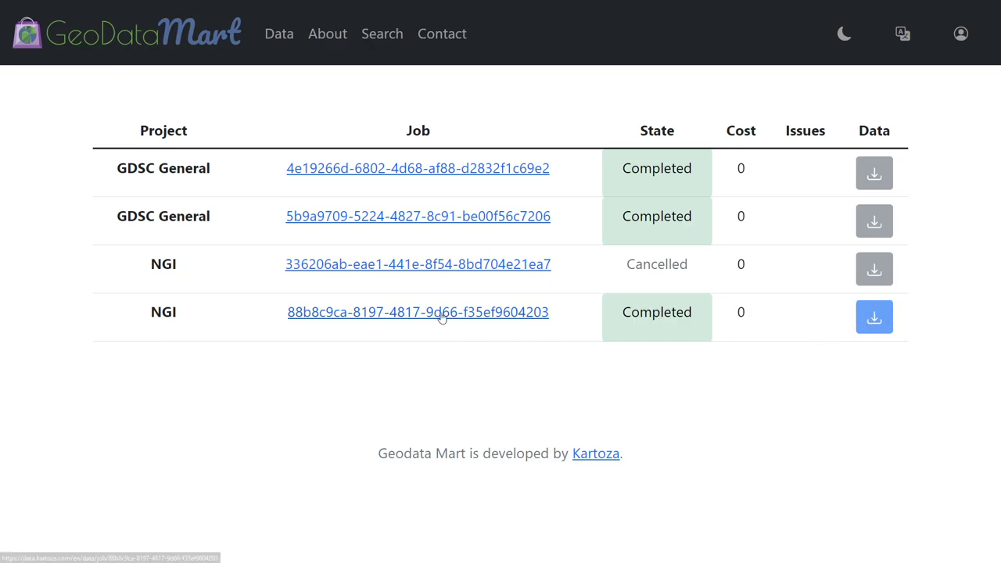
Inspect the last NGI job's details, find its download unavailable, and return to My Data.
left_click(375, 313)
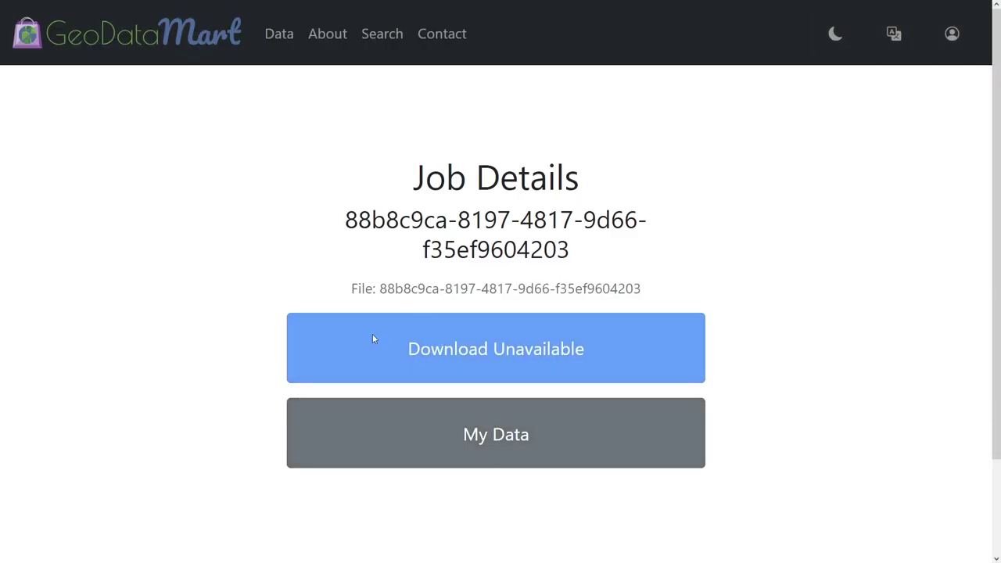
left_click_drag(320, 283, 417, 288)
left_click(504, 349)
mouse_move(376, 288)
left_mouse_down()
mouse_move(641, 288)
mouse_move(376, 288)
left_mouse_up()
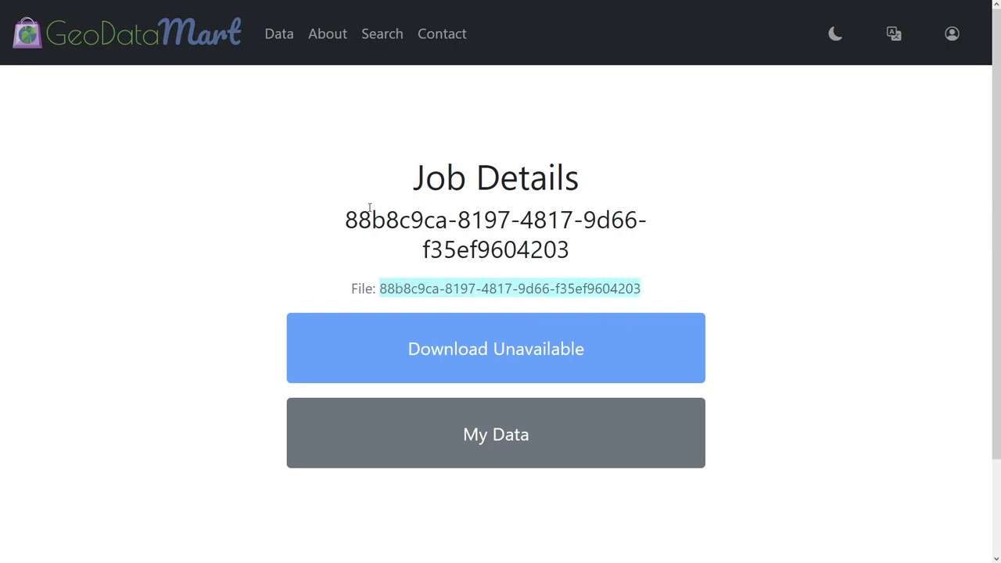
left_click(491, 432)
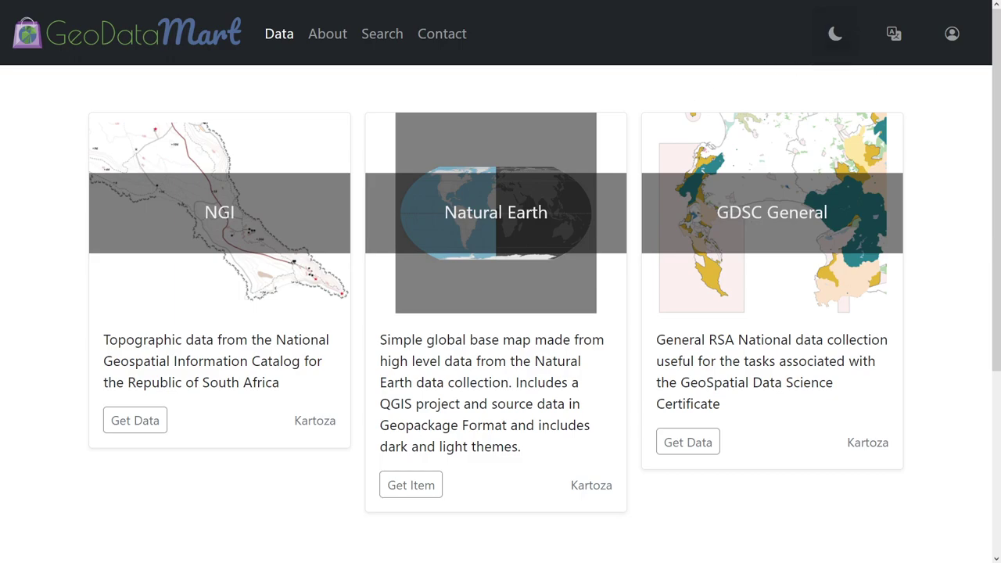
Open the Feedback contact form and change its category from General Enquiry to Error Report.
left_click(435, 31)
left_click(375, 193)
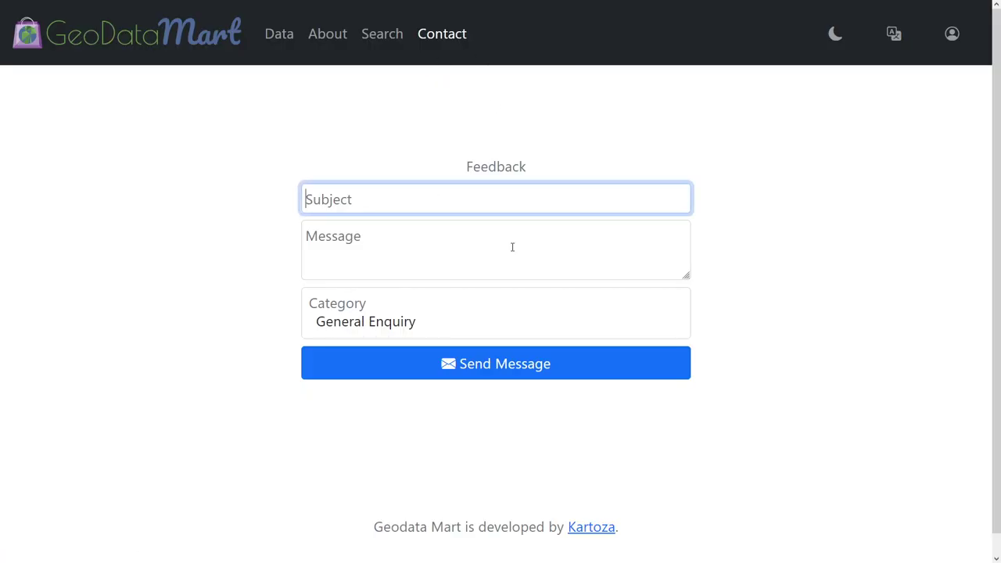
left_click(406, 325)
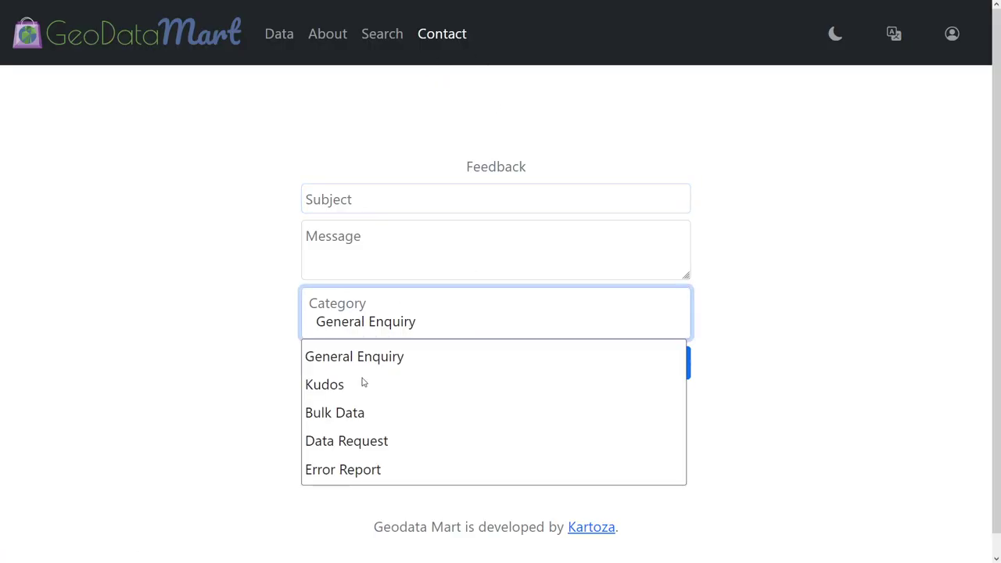
left_click(367, 470)
Move between the Feedback form's Subject and Message fields without entering any text.
left_click(473, 217)
left_click(398, 194)
key("Tab")
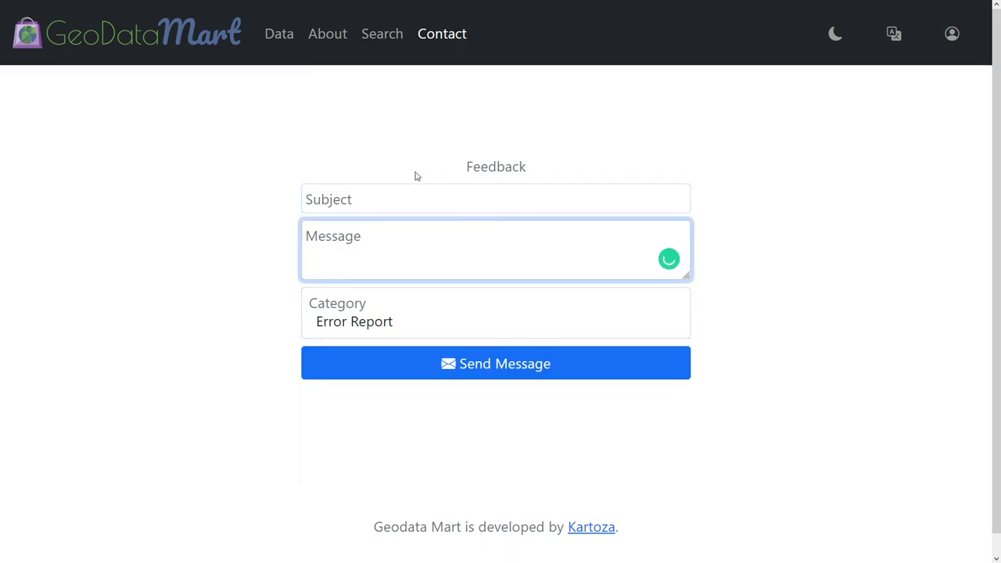
left_click(543, 102)
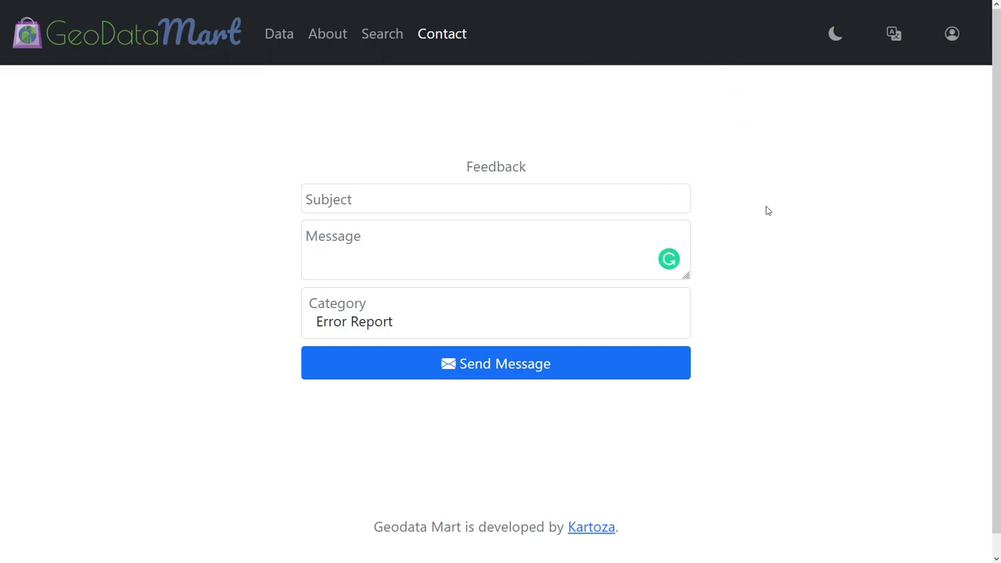